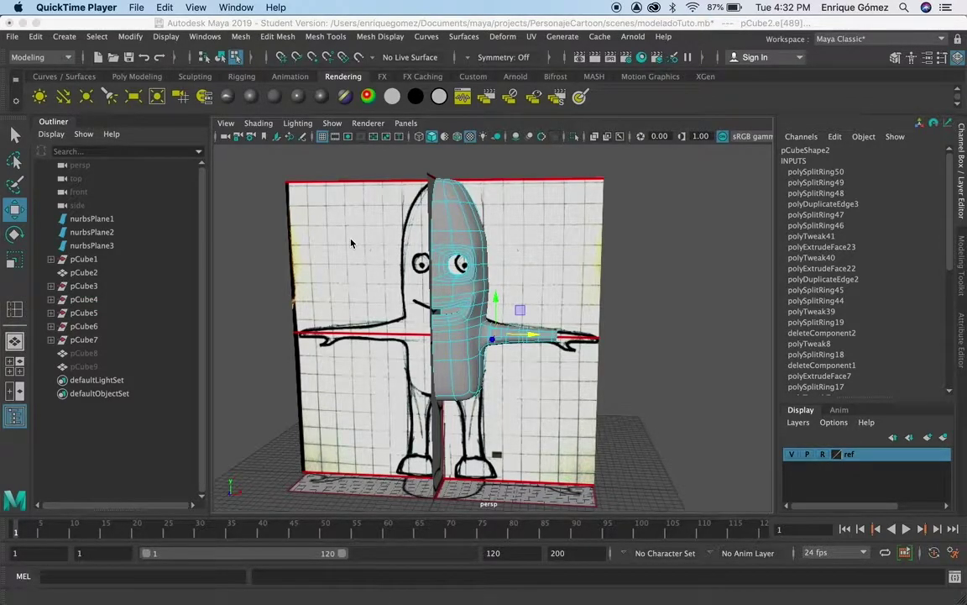
Orbit the perspective view to inspect the character from several angles.
left_click(264, 295)
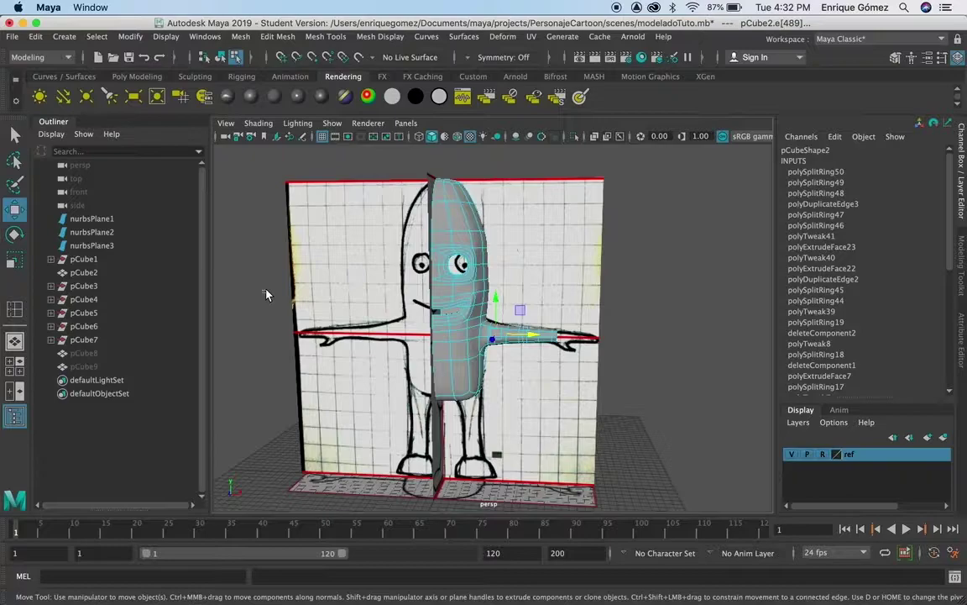
mouse_move(248, 339)
left_mouse_down("alt")
mouse_move(275, 331)
mouse_move(256, 361)
mouse_move(279, 341)
mouse_move(261, 330)
mouse_move(233, 333)
mouse_move(292, 329)
mouse_move(274, 299)
left_mouse_up("alt")
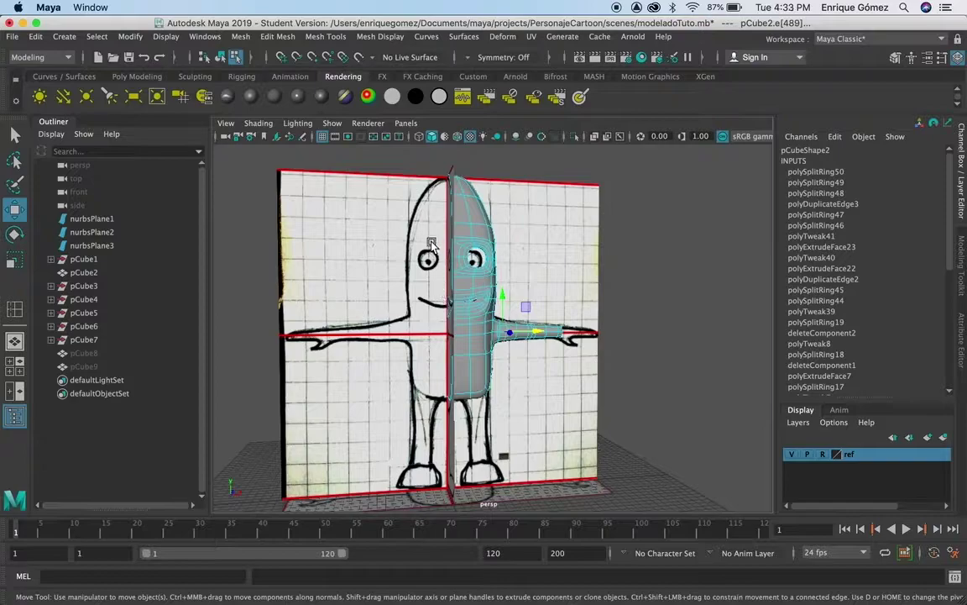
mouse_move(555, 401)
left_mouse_down("alt")
mouse_move(521, 439)
mouse_move(315, 397)
mouse_move(288, 358)
mouse_move(472, 365)
mouse_move(489, 355)
mouse_move(535, 370)
mouse_move(402, 385)
mouse_move(553, 404)
left_mouse_up("alt")
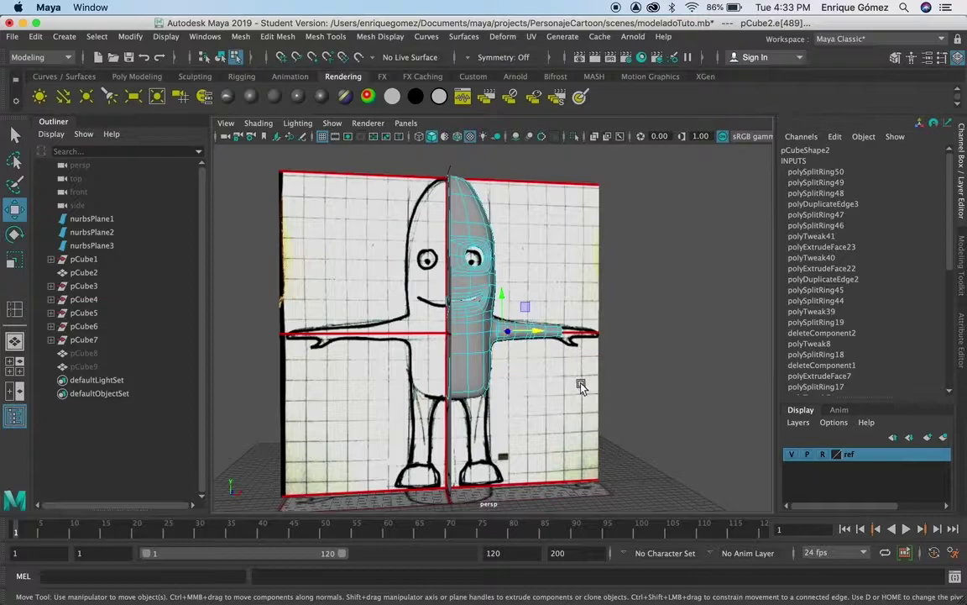
left_click_drag(579, 401, 533, 410, "alt")
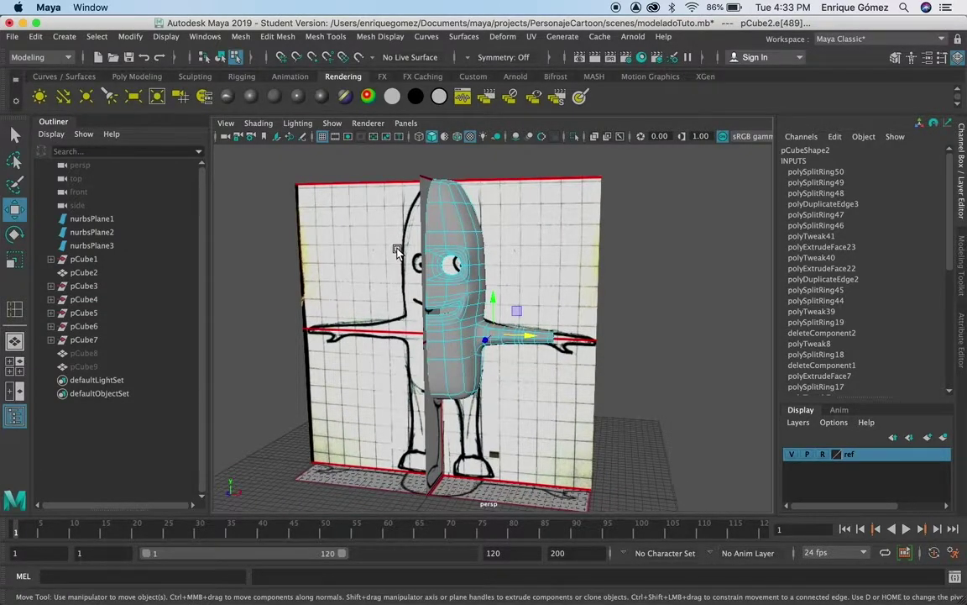
mouse_move(554, 356)
left_mouse_down("alt")
mouse_move(429, 385)
mouse_move(523, 352)
mouse_move(594, 400)
mouse_move(603, 386)
mouse_move(574, 350)
mouse_move(544, 364)
mouse_move(530, 348)
mouse_move(623, 404)
mouse_move(588, 395)
left_mouse_up("alt")
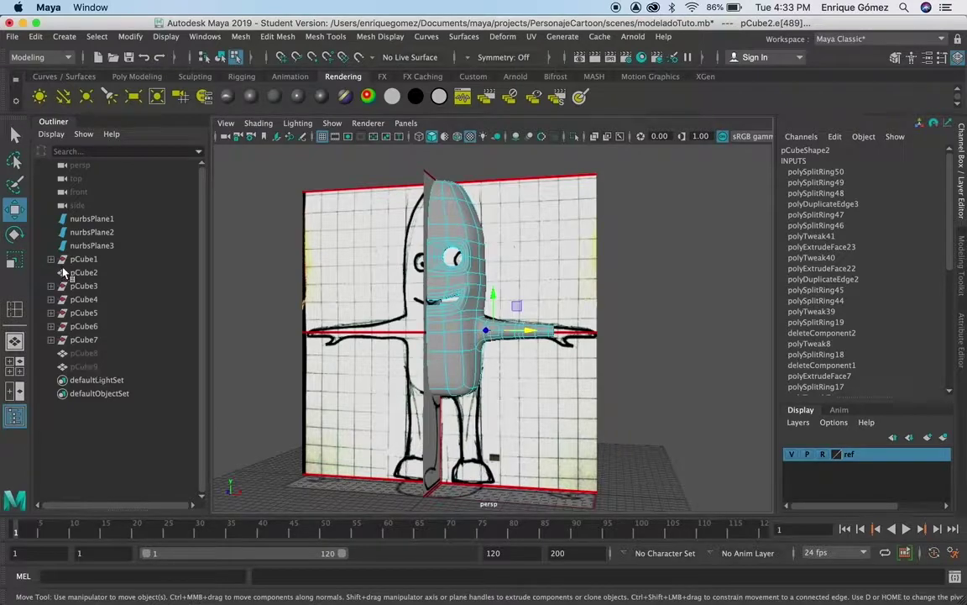
Hide pCube2, then unhide pCube9 to inspect it and hide it again.
left_click(83, 273)
key("h")
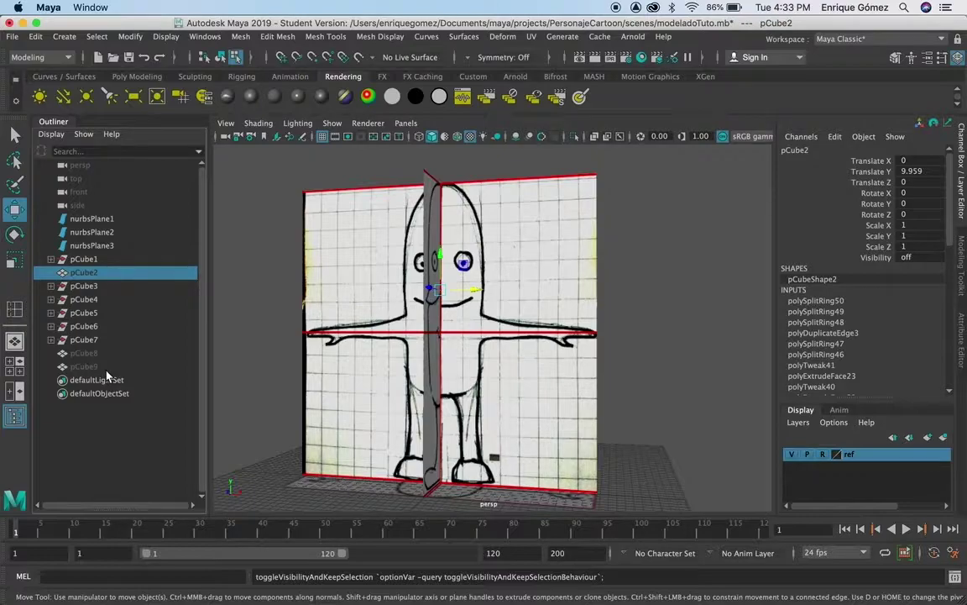
key("h")
left_click(87, 367)
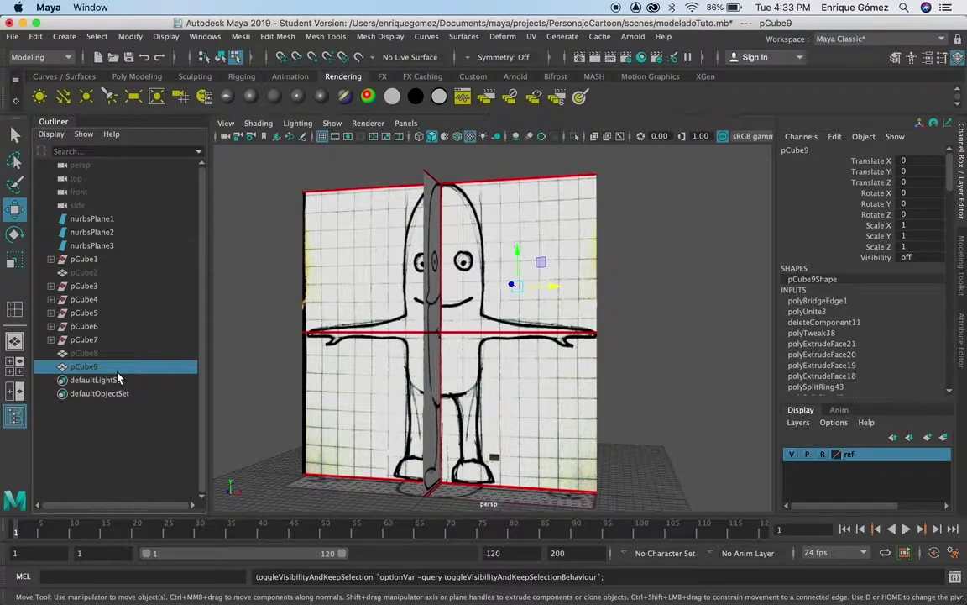
key("shift+h")
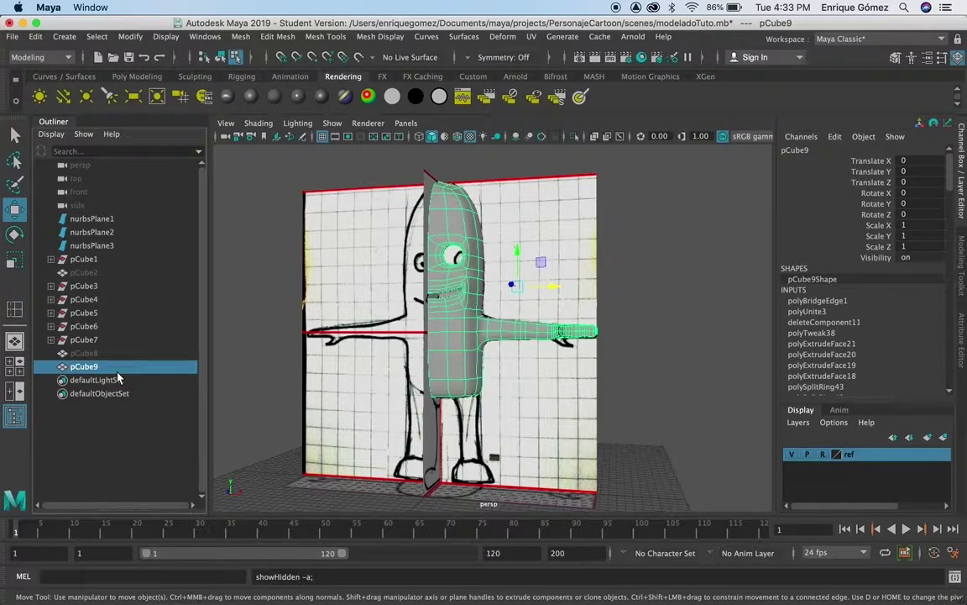
mouse_move(657, 335)
left_mouse_down()
mouse_move(639, 357)
mouse_move(554, 363)
mouse_move(553, 383)
left_mouse_up()
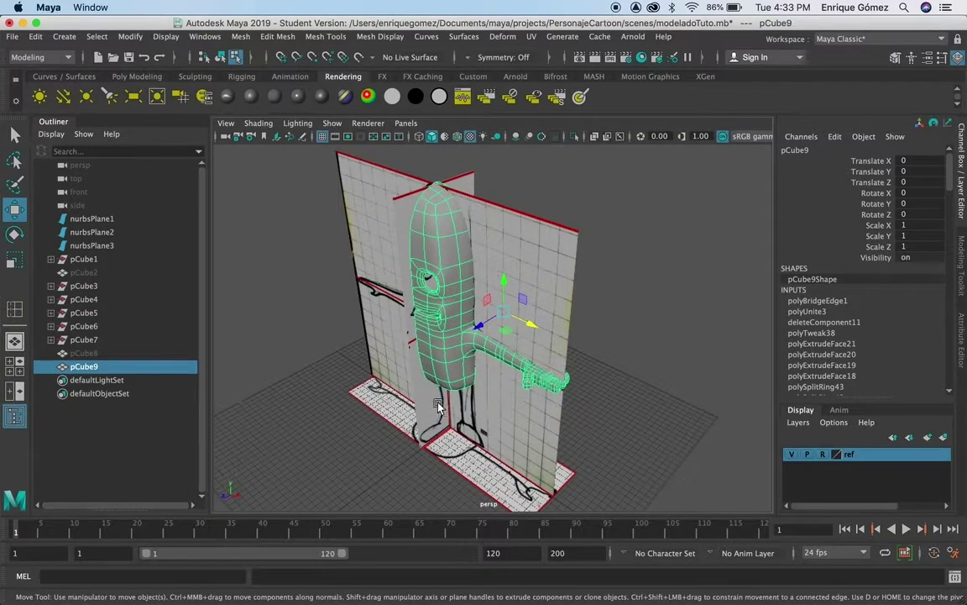
key("h")
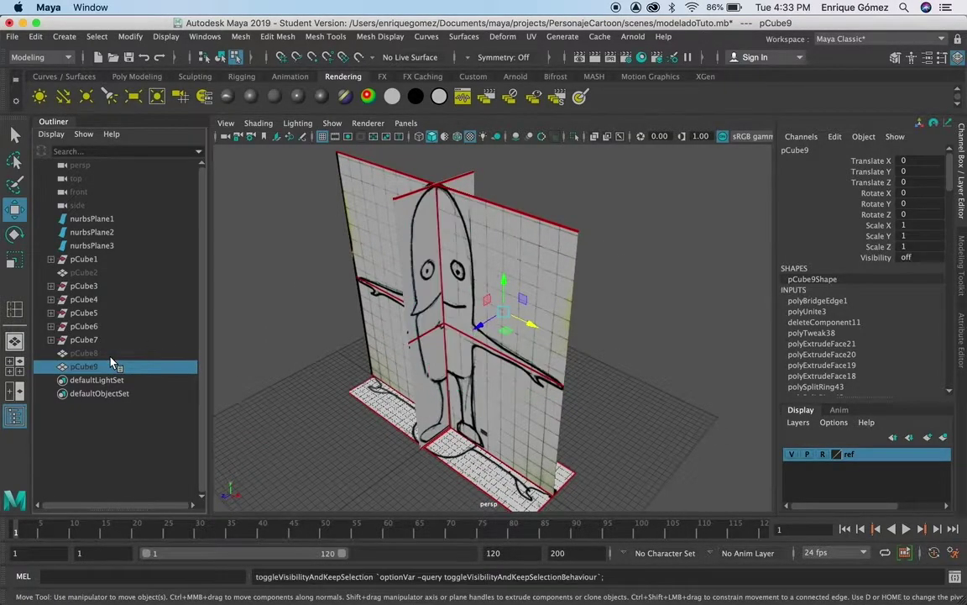
Unhide pCube2, view it from the front, and switch to the four-view layout.
left_click(84, 272)
key("h")
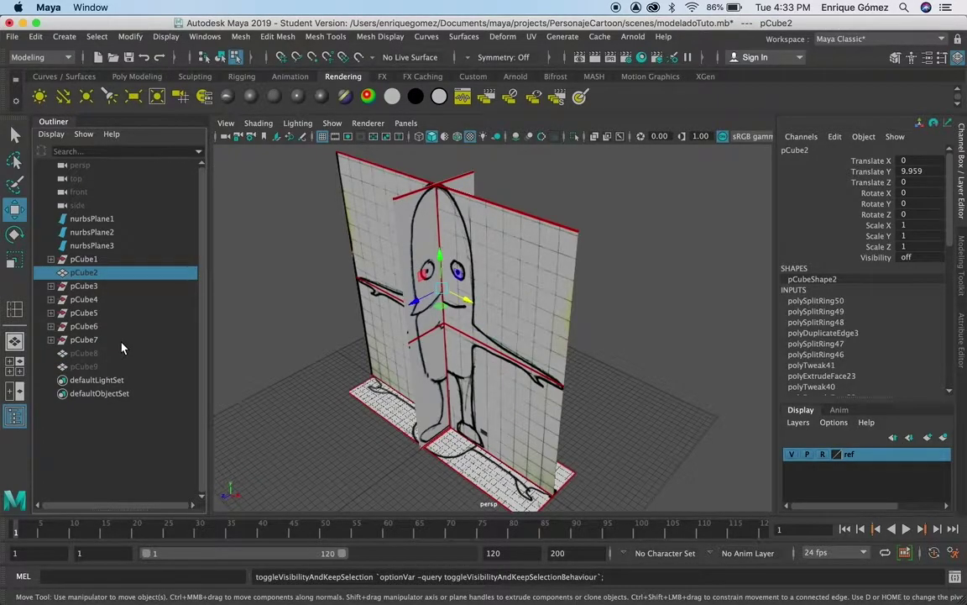
key("shift+h")
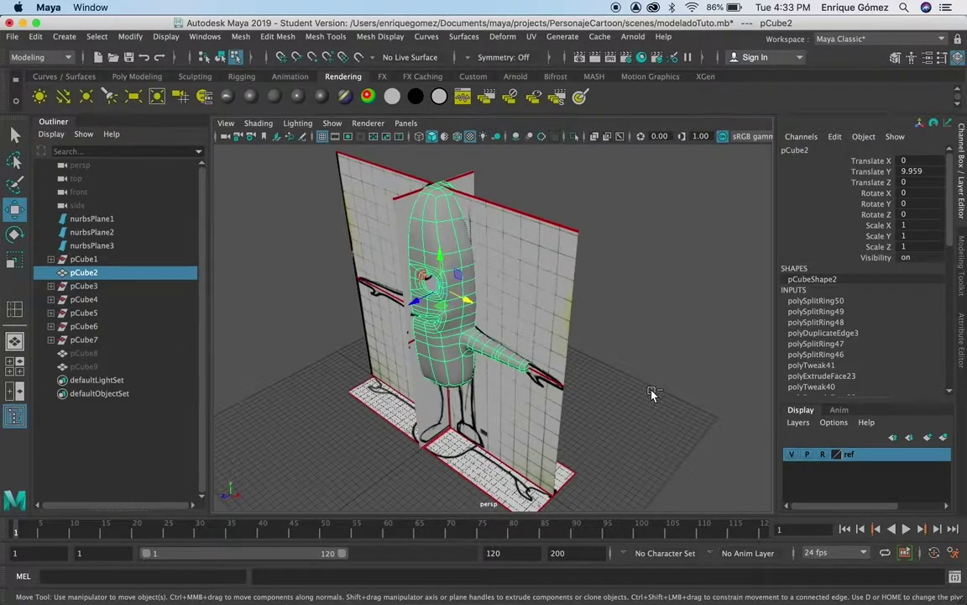
mouse_move(654, 394)
left_mouse_down("alt")
mouse_move(564, 428)
mouse_move(484, 432)
left_mouse_up("alt")
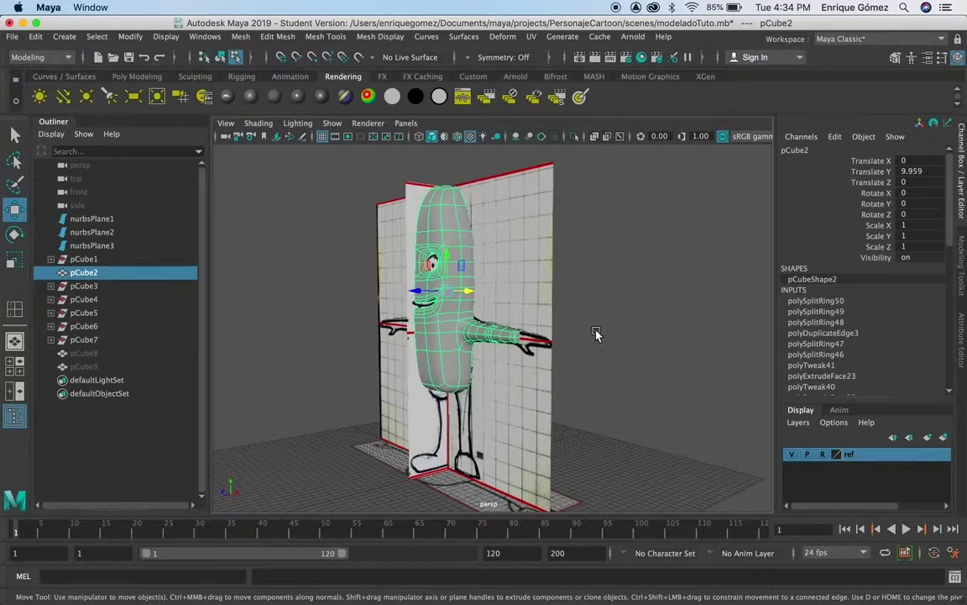
key("space")
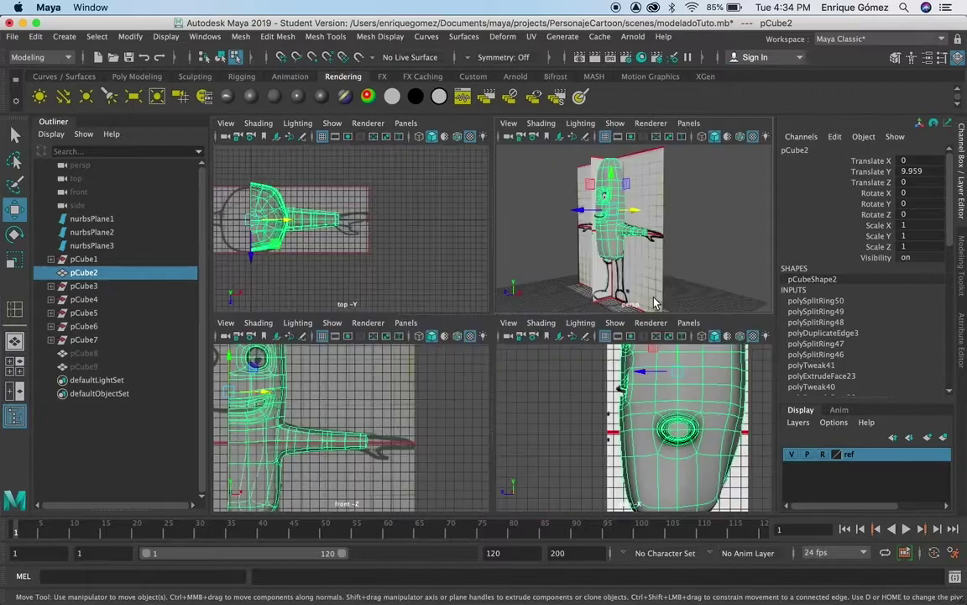
Interactively create the cube pCube10 (0.989 × 0.988 × 0.466) at the arm's tip.
key("space")
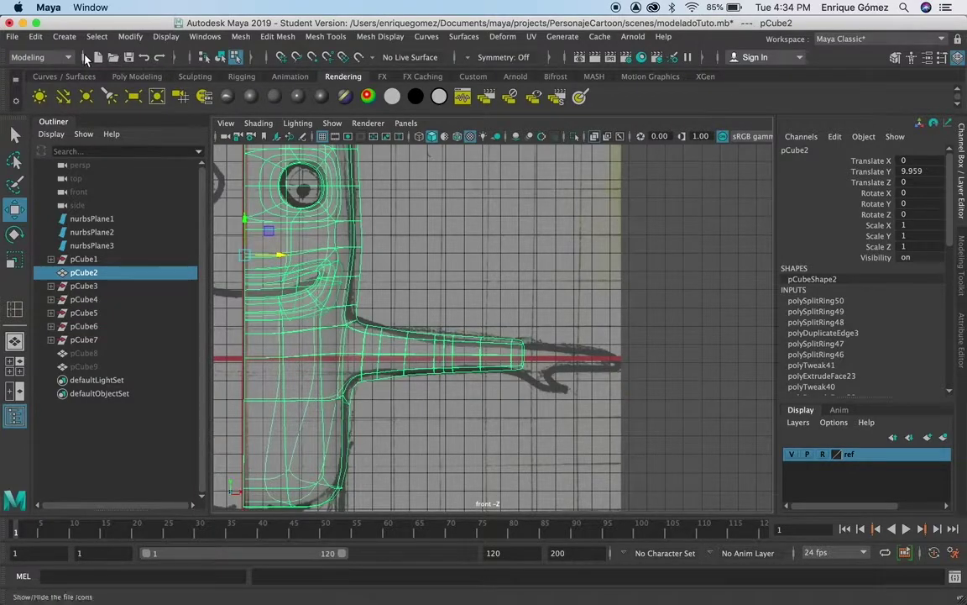
left_click(62, 37)
mouse_move(105, 84)
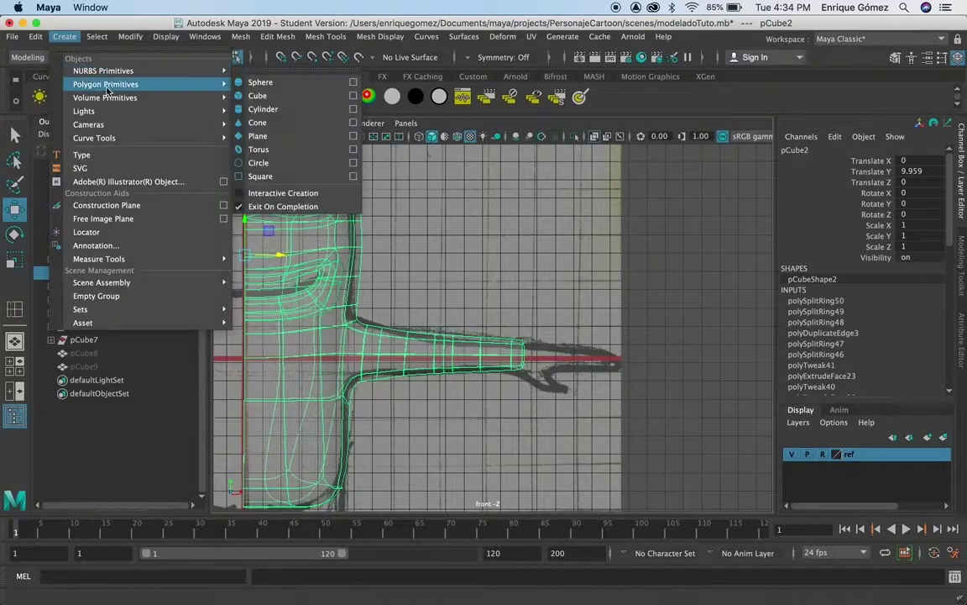
left_click(272, 115)
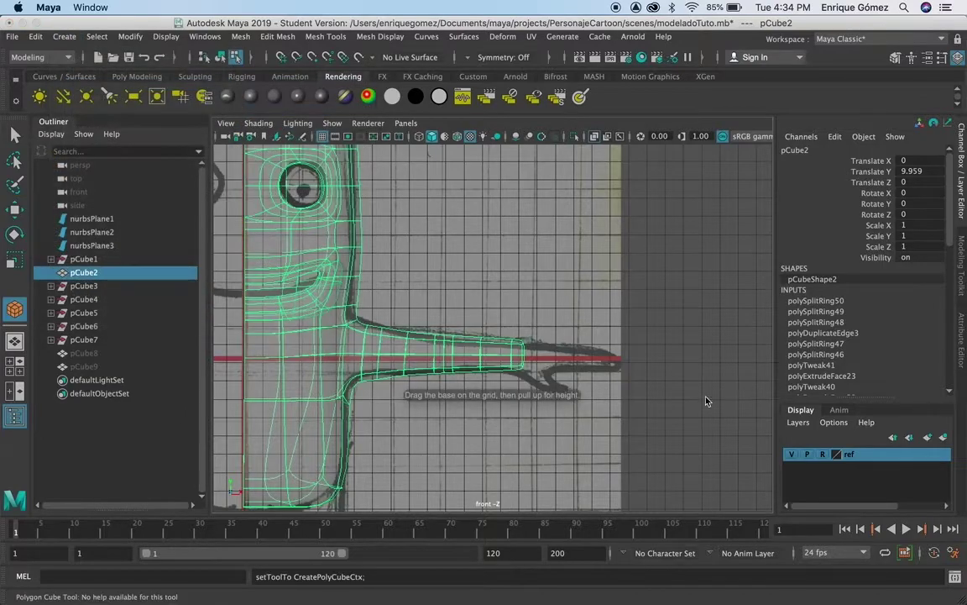
left_click_drag(528, 346, 582, 378)
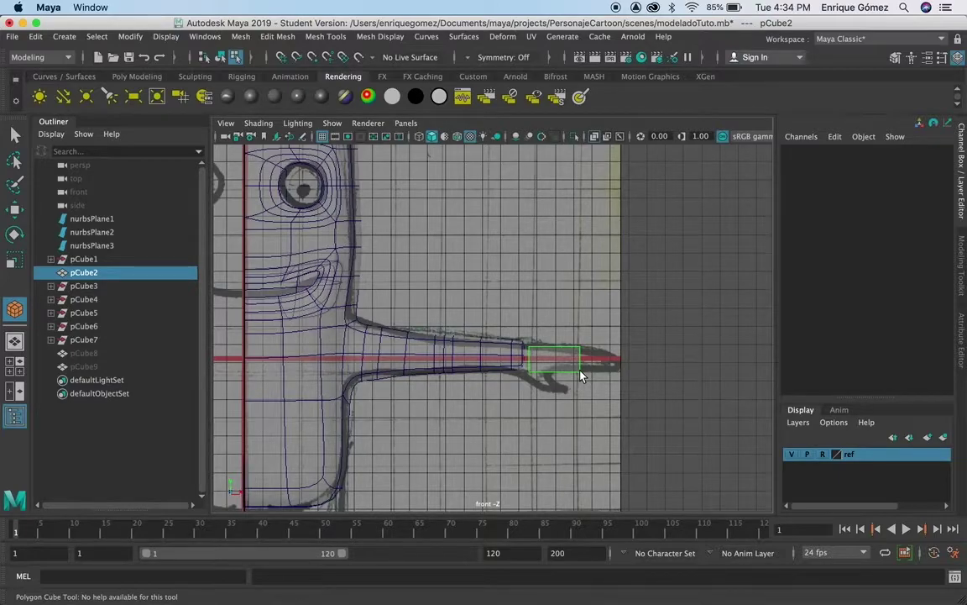
left_click_drag(582, 376, 586, 370)
left_click_drag(582, 373, 575, 372)
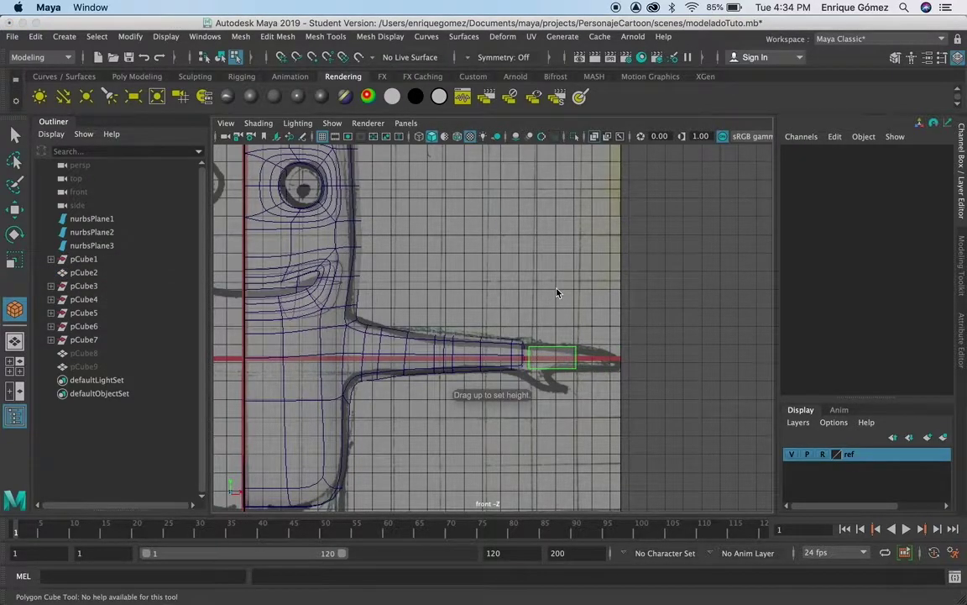
key("space")
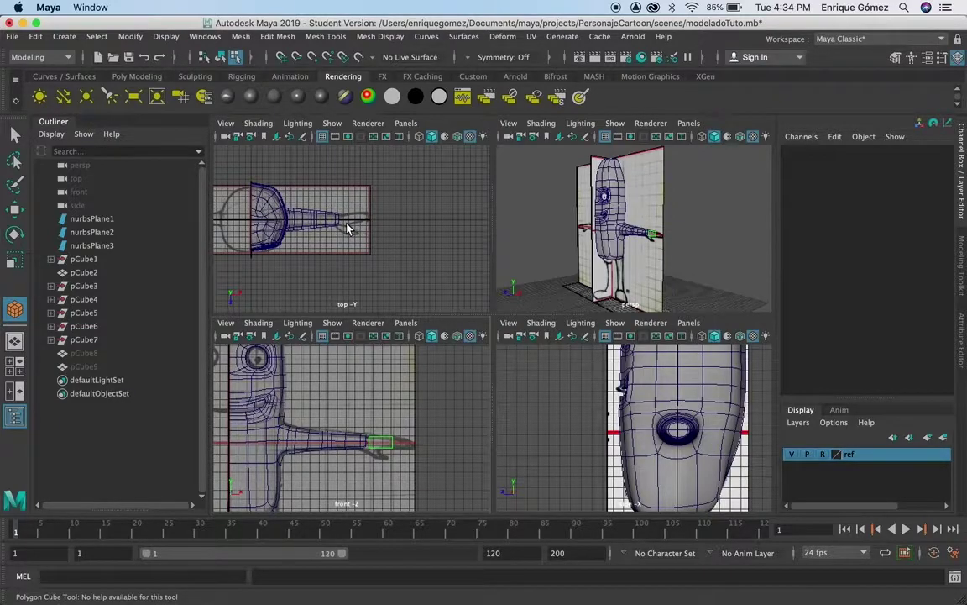
left_click_drag(349, 232, 350, 237)
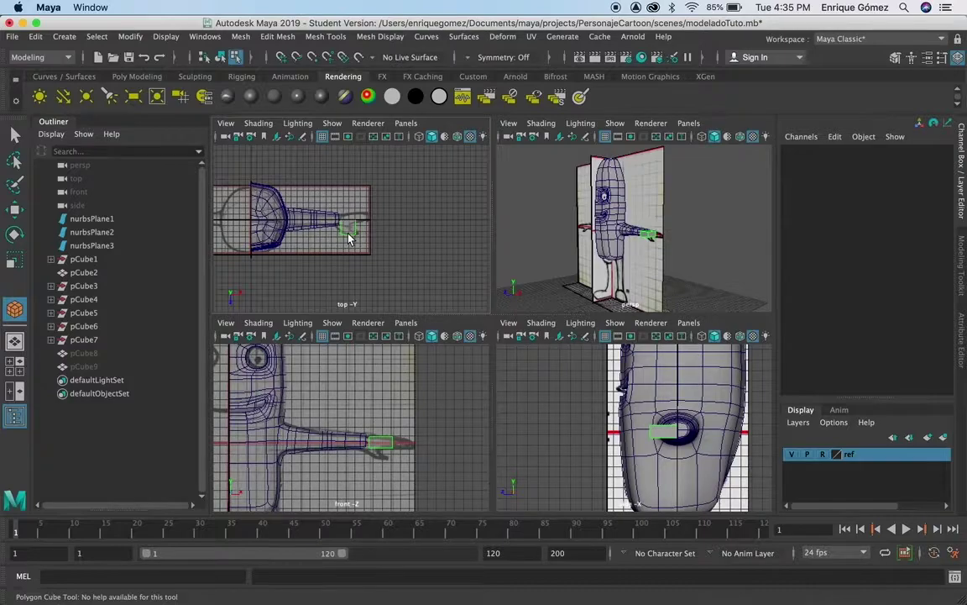
key("w")
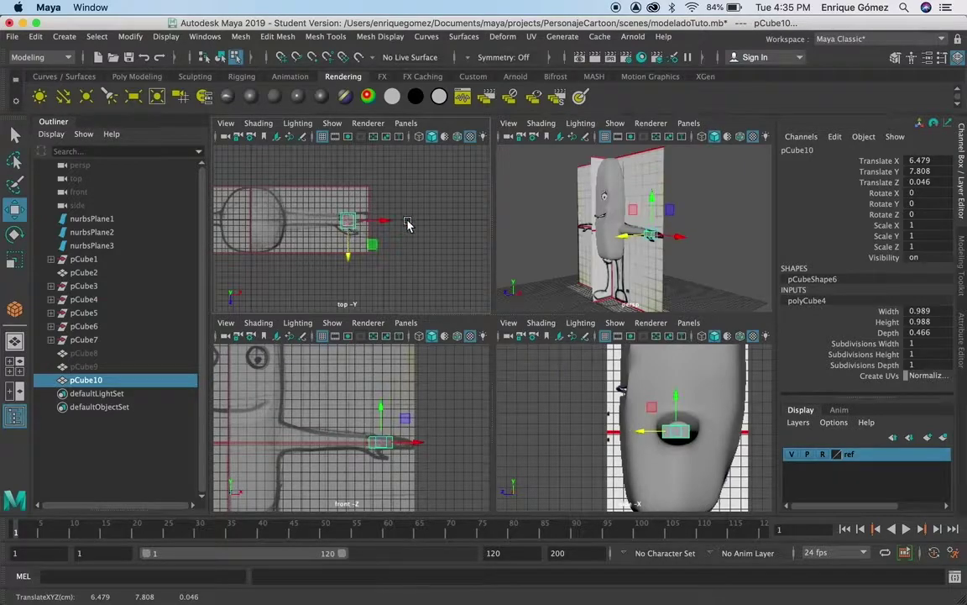
In the enlarged top view, nudge pCube10 slightly along X and Z.
key("space")
scroll(505, 327, "up", 2)
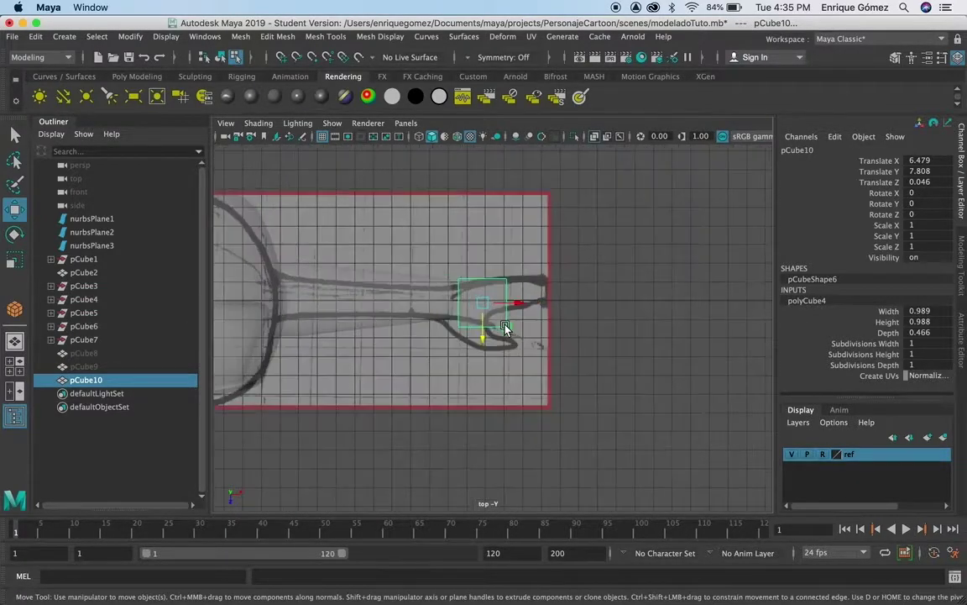
scroll(504, 329, "up", 1)
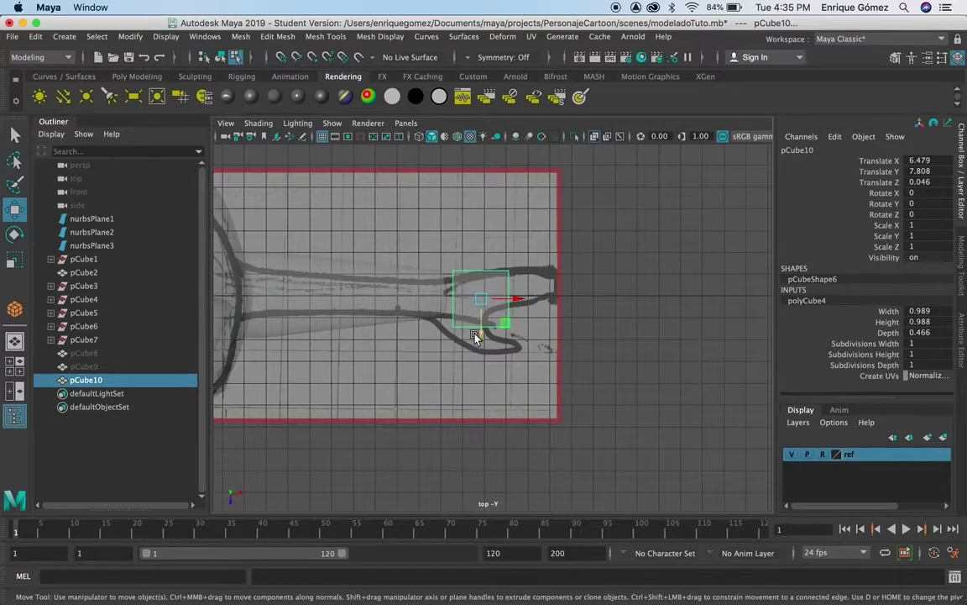
left_click_drag(522, 301, 515, 302)
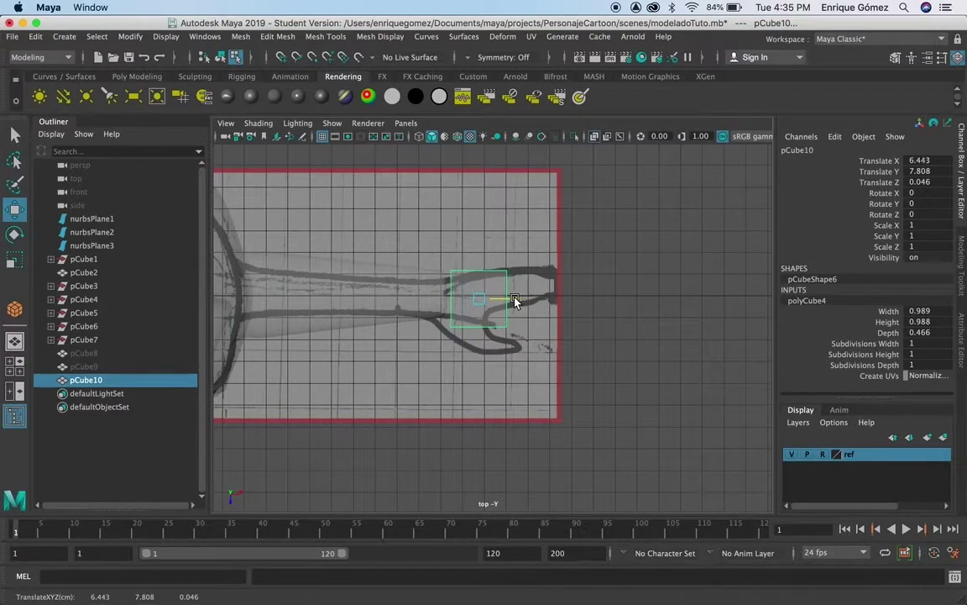
left_click_drag(482, 341, 488, 340)
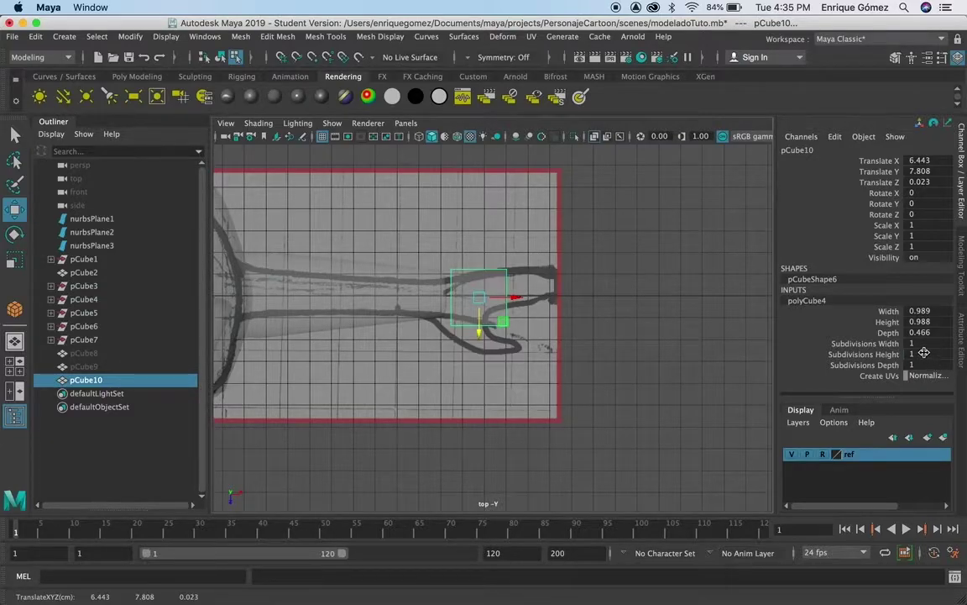
Set pCube10's Subdivisions Height to 6 and Subdivisions Depth to 2.
double_click(928, 353)
type("6")
key("Return")
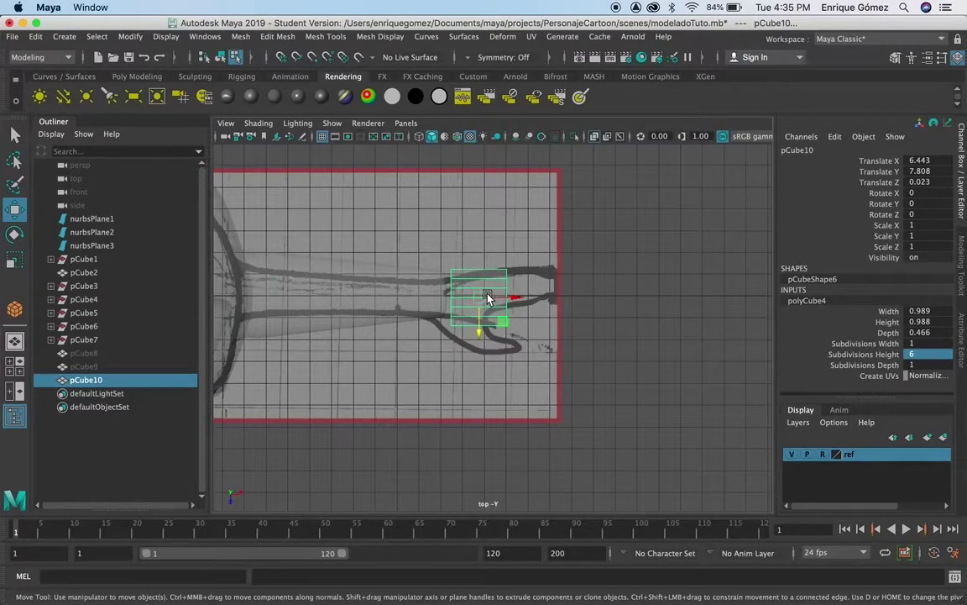
left_click(476, 330)
double_click(923, 364)
type("2")
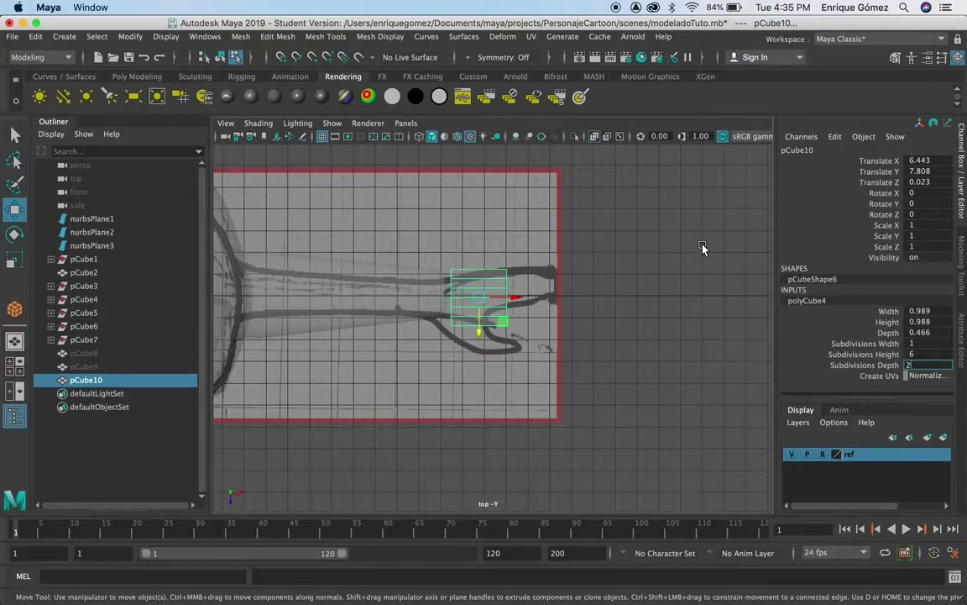
key("space")
key("space")
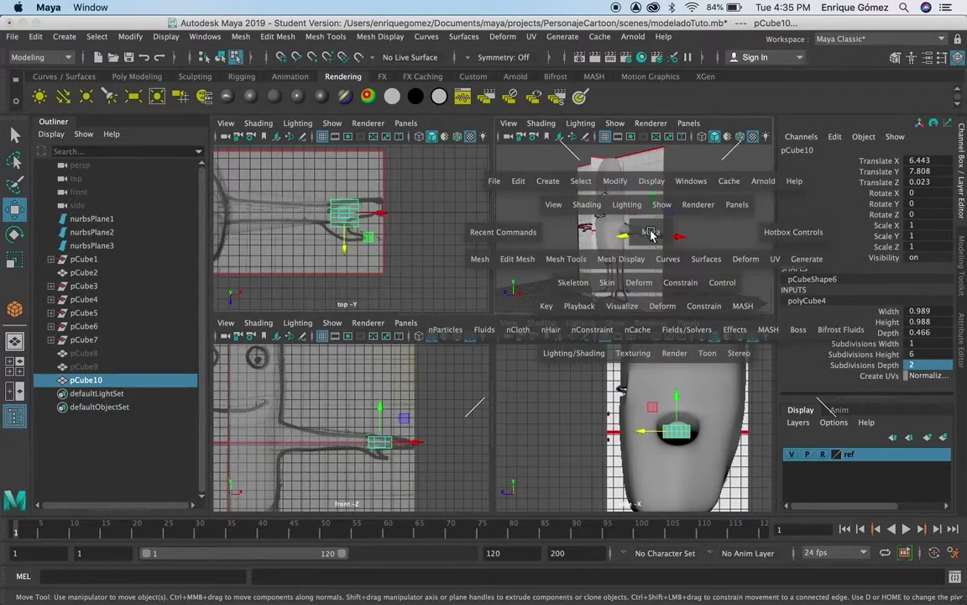
Orbit around the pCube10 block on the hand, then switch it to face selection.
left_click_drag(538, 332, 548, 378, "alt")
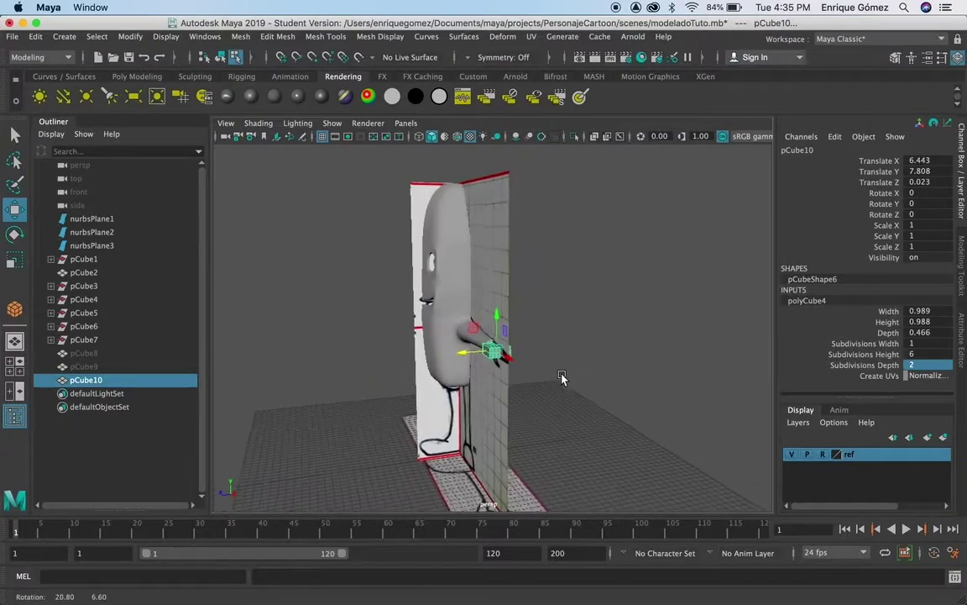
scroll(548, 378, "up", 2)
scroll(548, 378, "up", 1)
scroll(548, 378, "up", 2)
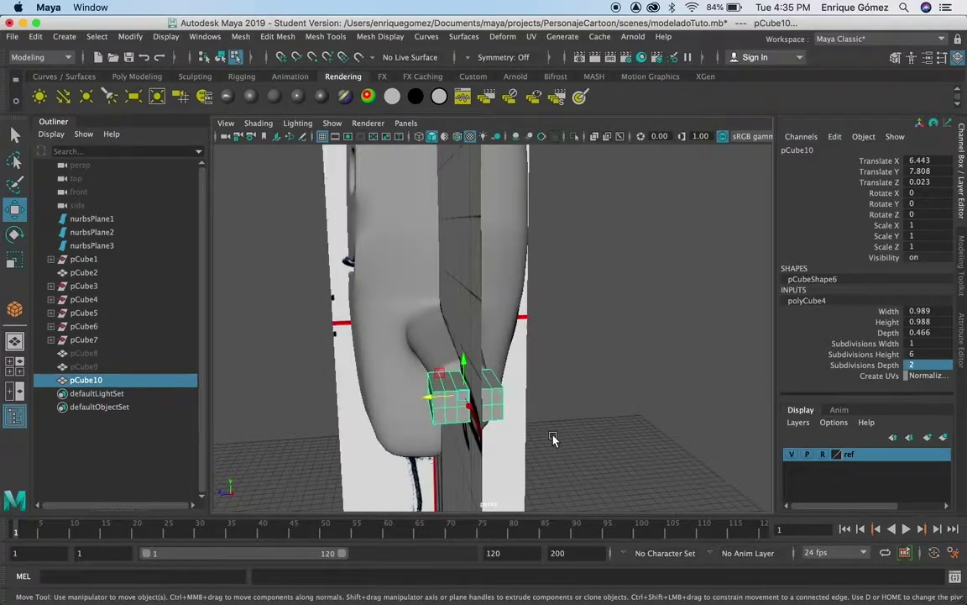
scroll(546, 376, "up", 2)
left_click_drag(546, 377, 484, 314, "alt")
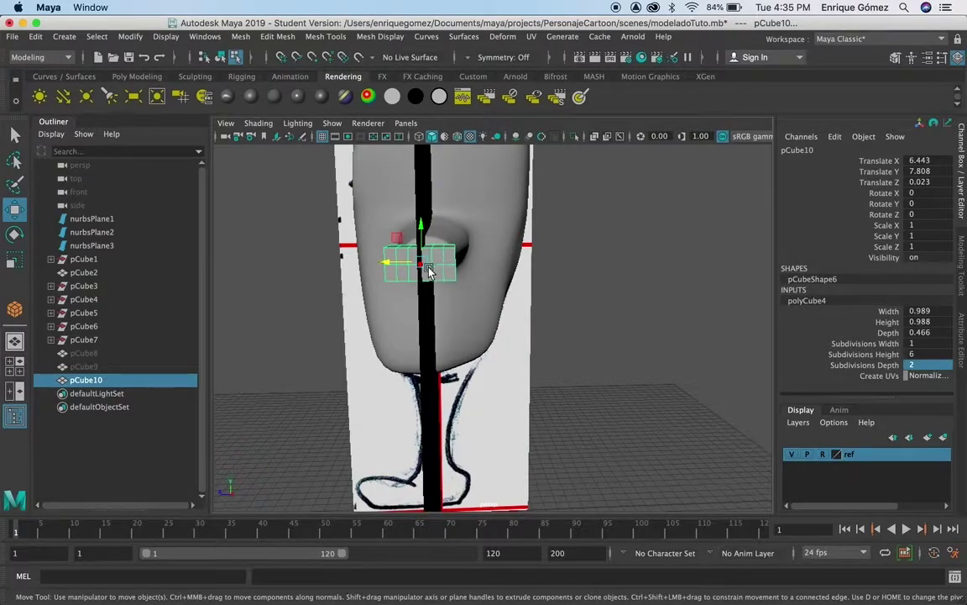
left_click_drag(328, 302, 528, 307, "alt")
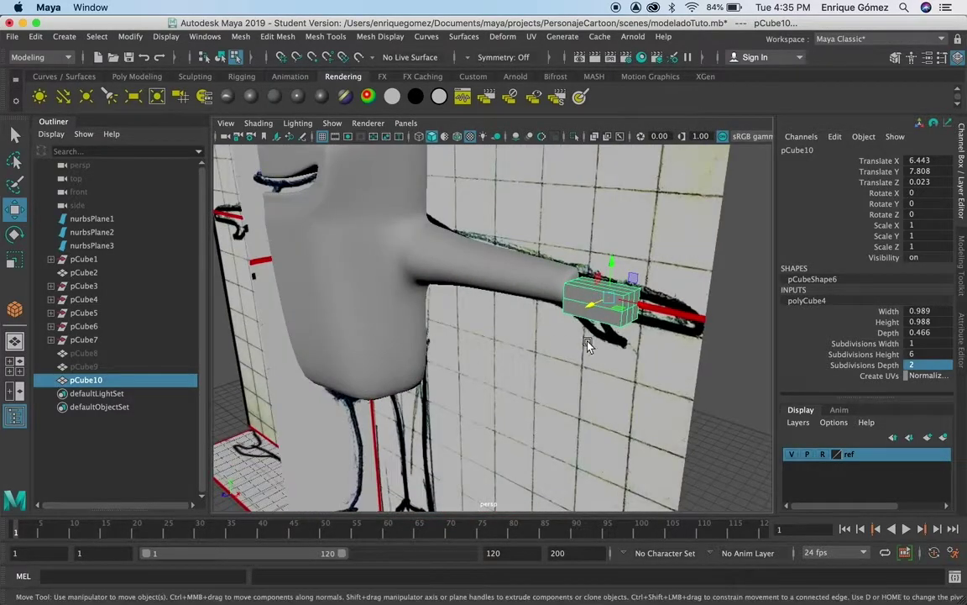
mouse_move(628, 351)
left_mouse_down("alt")
mouse_move(619, 352)
mouse_move(617, 382)
mouse_move(432, 276)
left_mouse_up("alt")
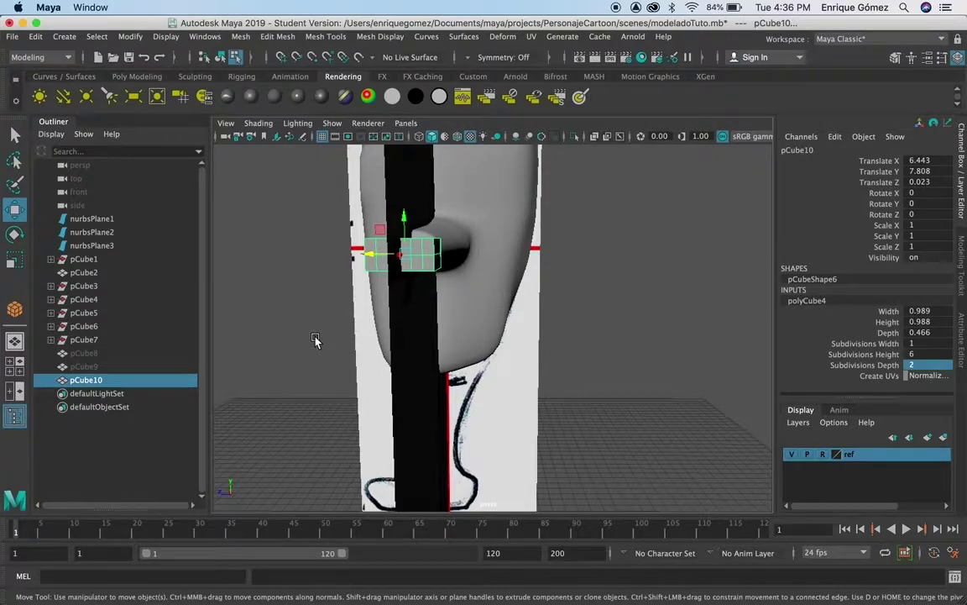
mouse_move(311, 330)
left_mouse_down("alt")
mouse_move(381, 378)
mouse_move(336, 328)
mouse_move(465, 289)
left_mouse_up("alt")
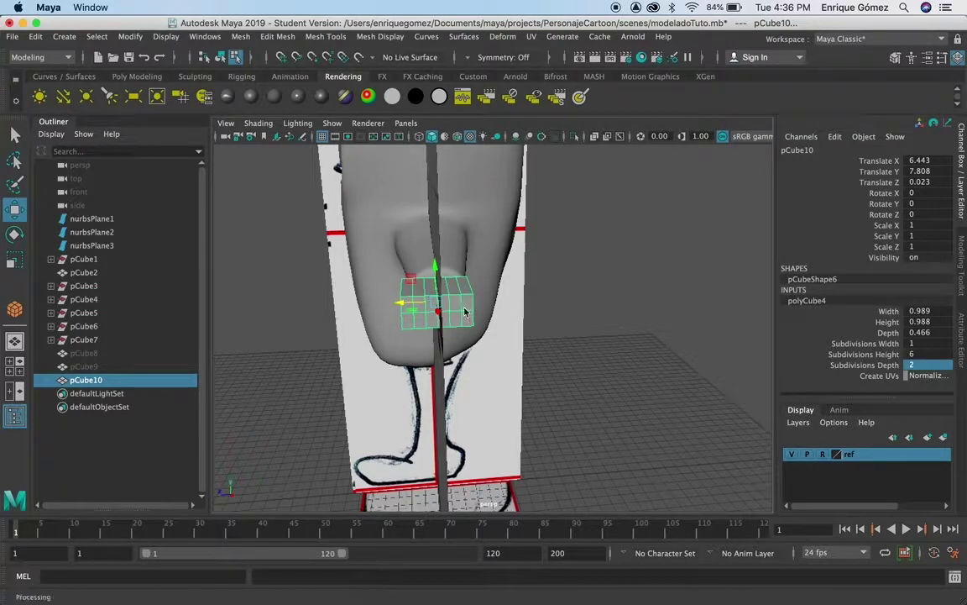
right_click_drag(462, 311, 462, 288)
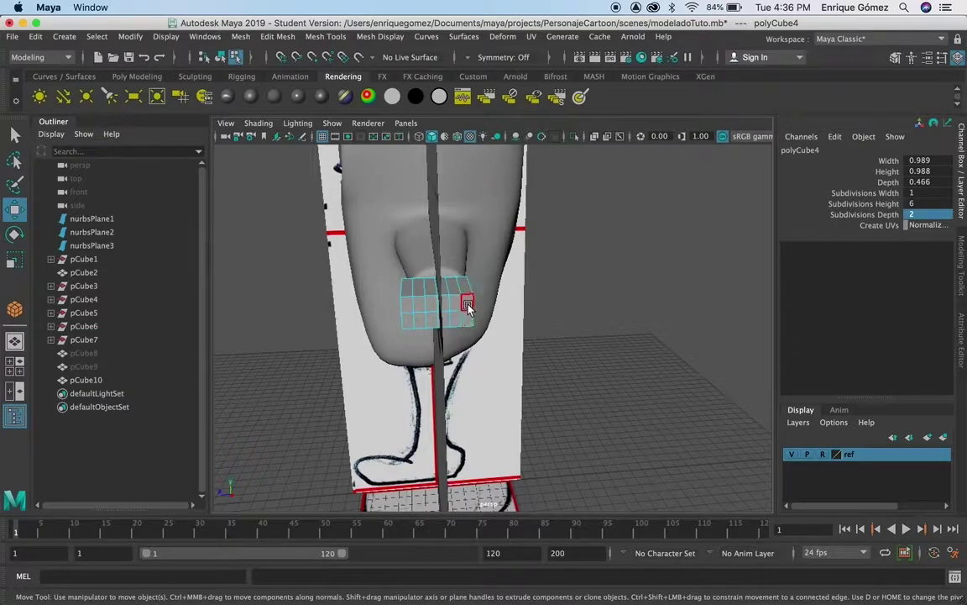
Select pCube10's four end faces f[16:19] and frame them in the enlarged front view.
left_click(457, 304)
left_click_drag(453, 312, 449, 309, "alt")
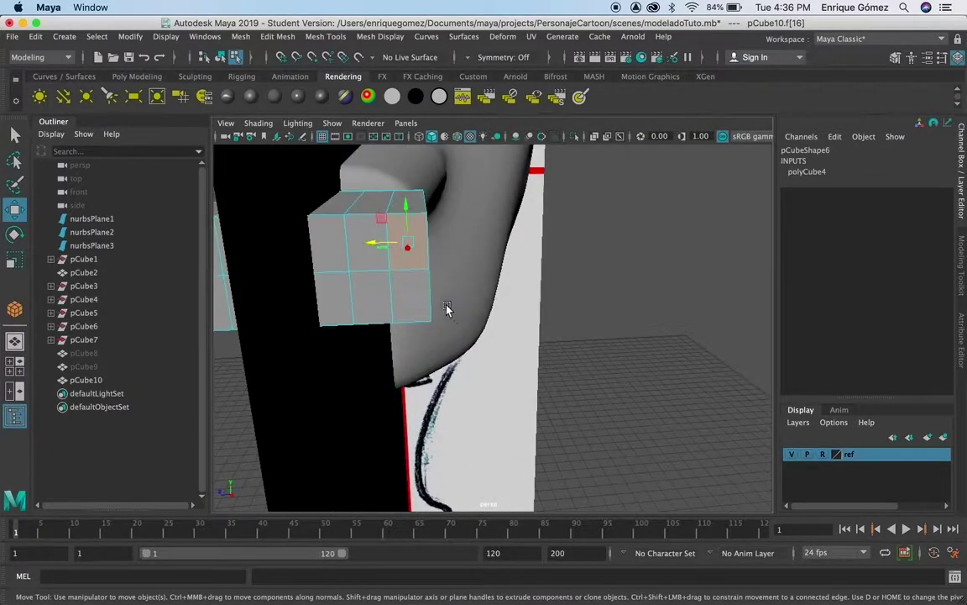
left_click(419, 296)
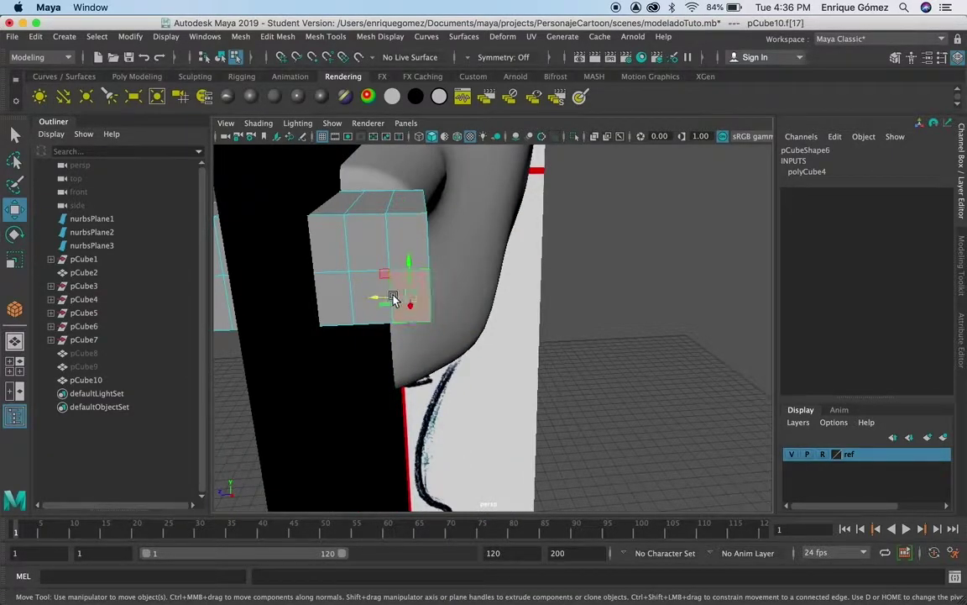
left_click(374, 254, "shift")
left_click(404, 242, "shift")
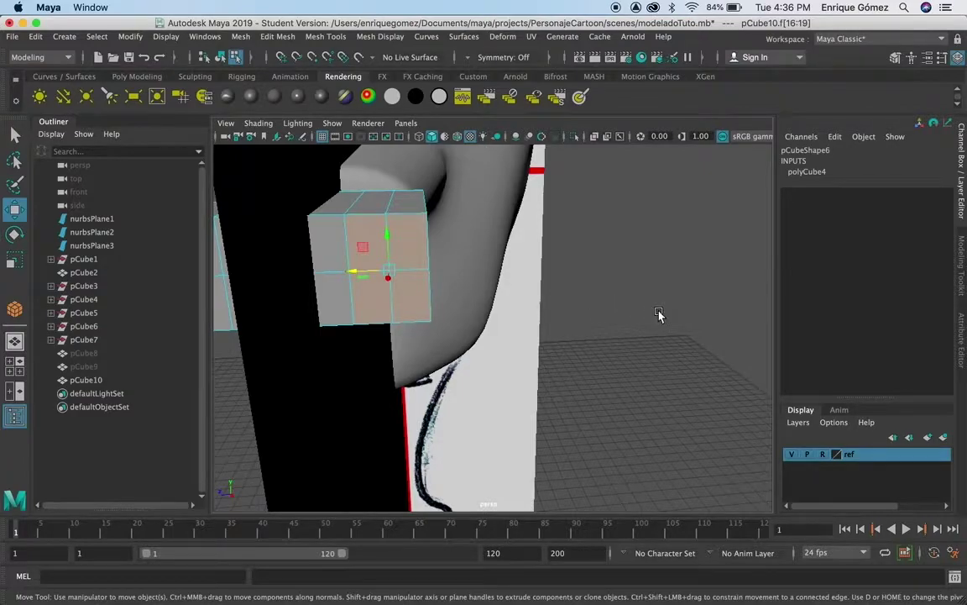
key("space")
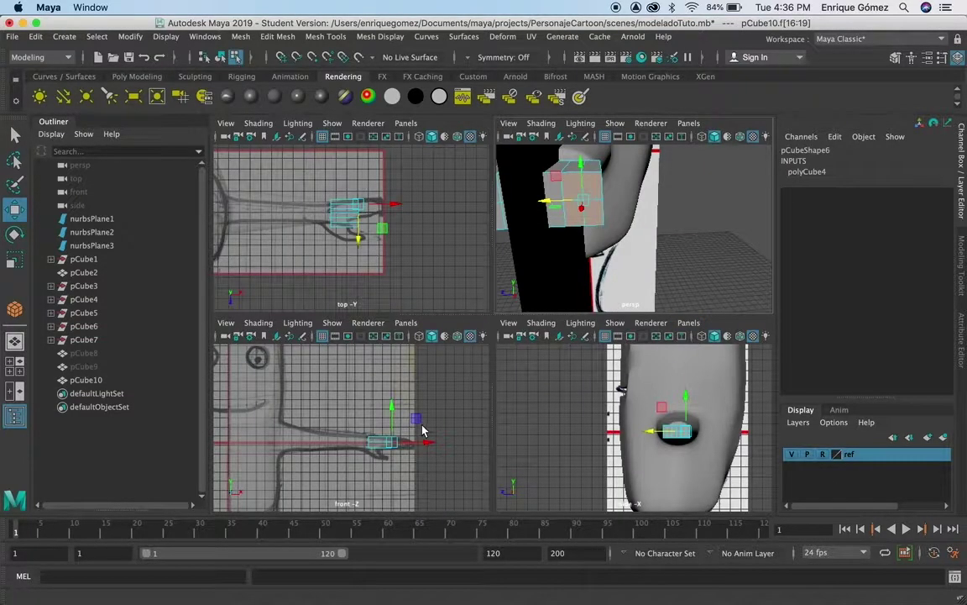
key("space")
scroll(612, 356, "up", 2)
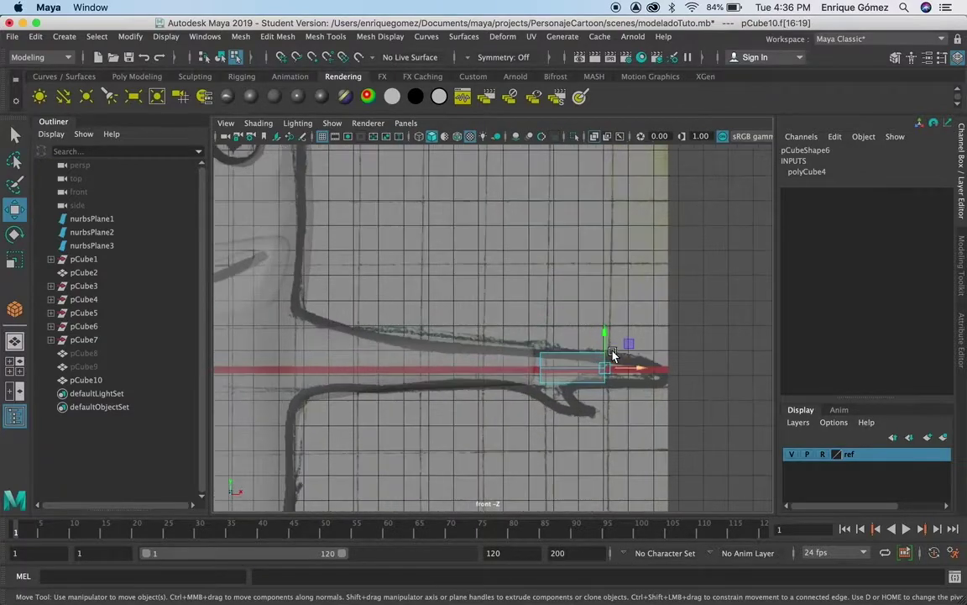
scroll(612, 355, "up", 1)
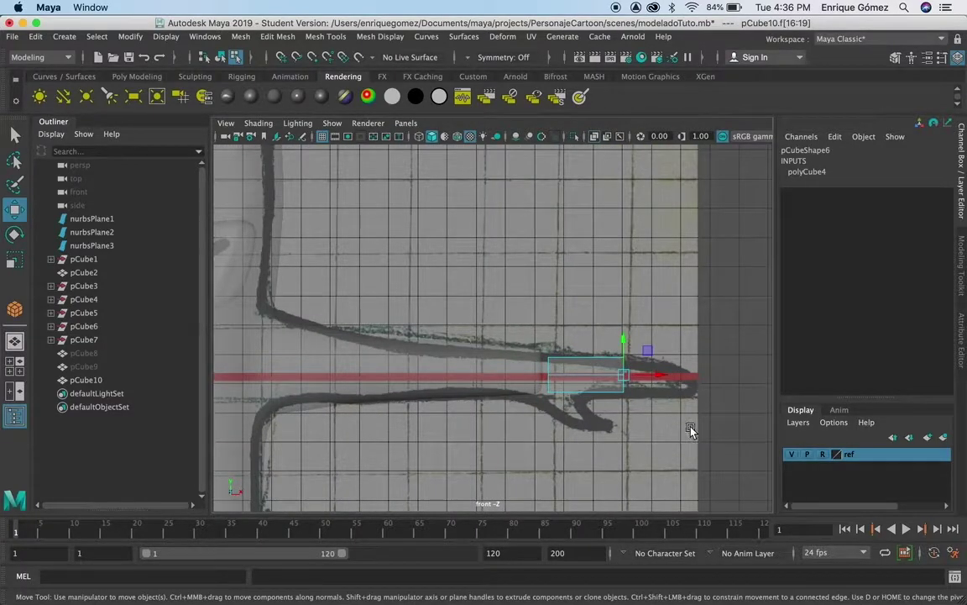
middle_click_drag(690, 430, 604, 397, "alt")
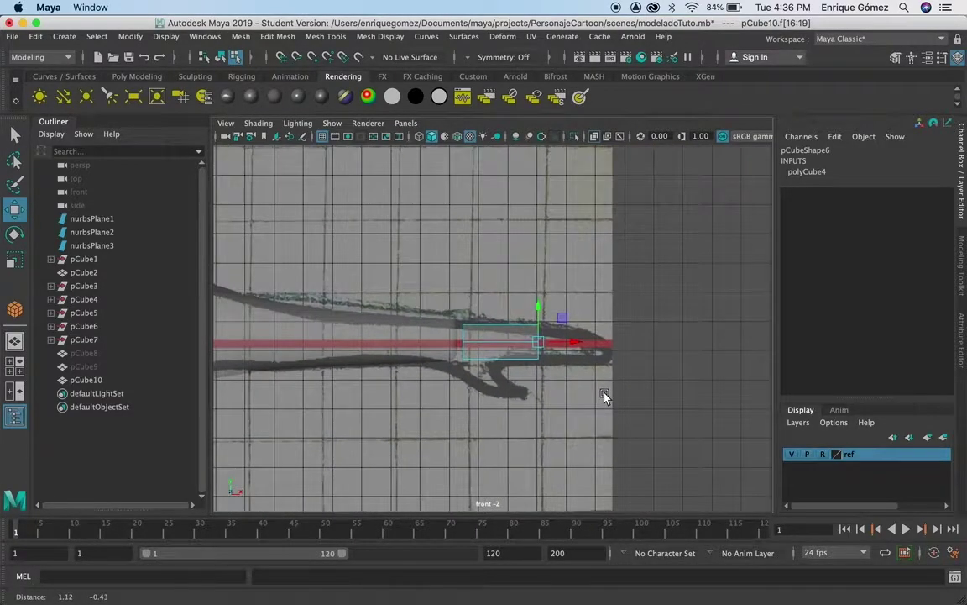
Extrude pCube10's end faces 0.053 outward.
left_click(326, 37)
mouse_move(277, 37)
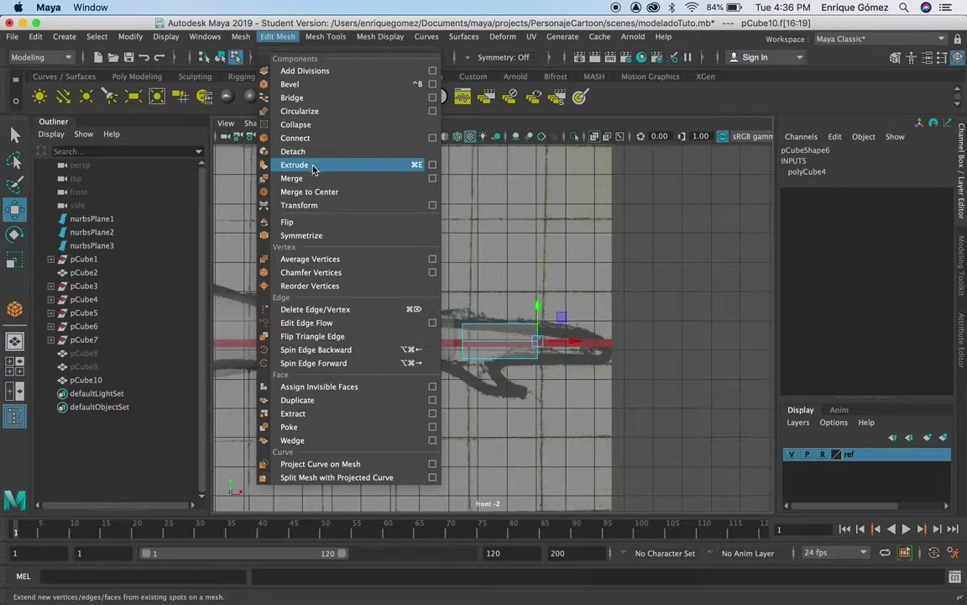
left_click(313, 165)
left_click_drag(558, 334, 562, 334)
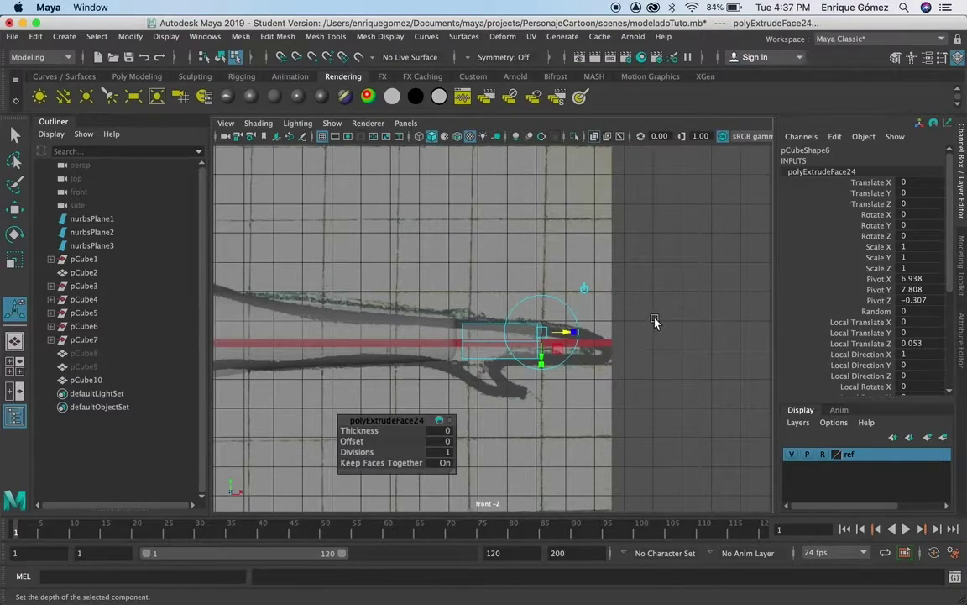
key("space")
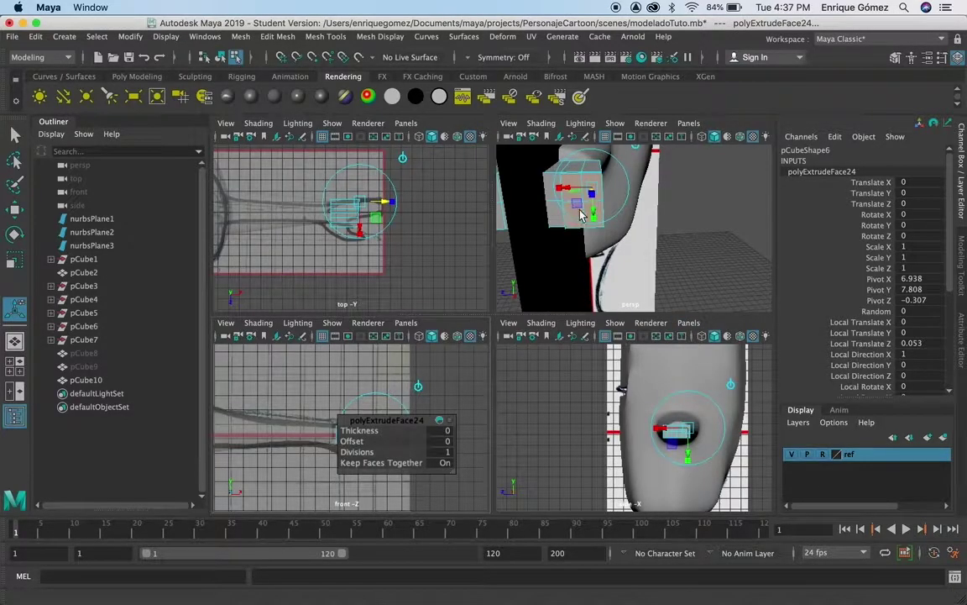
key("space")
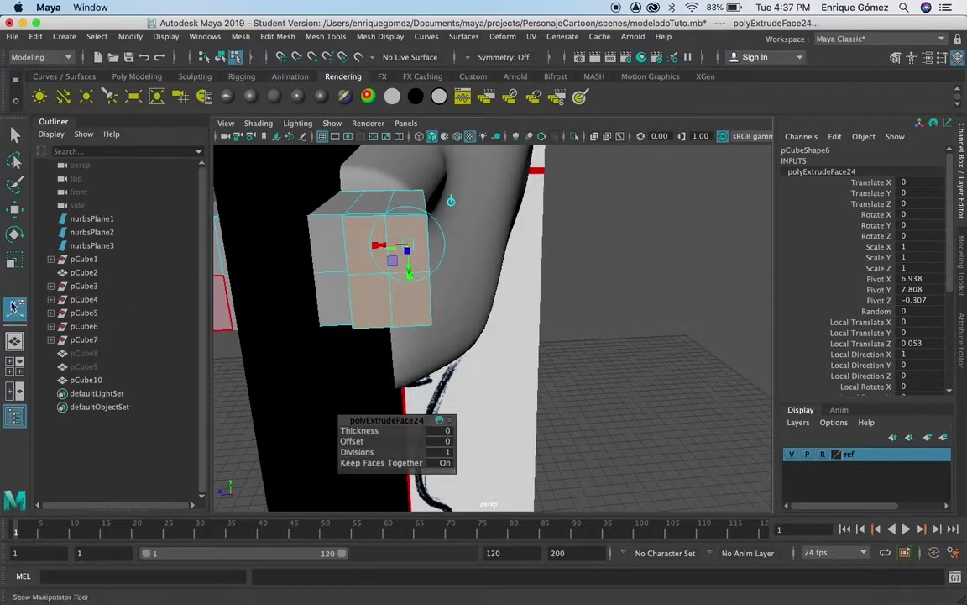
Scale the extruded faces down slightly to narrow them.
left_click(14, 260)
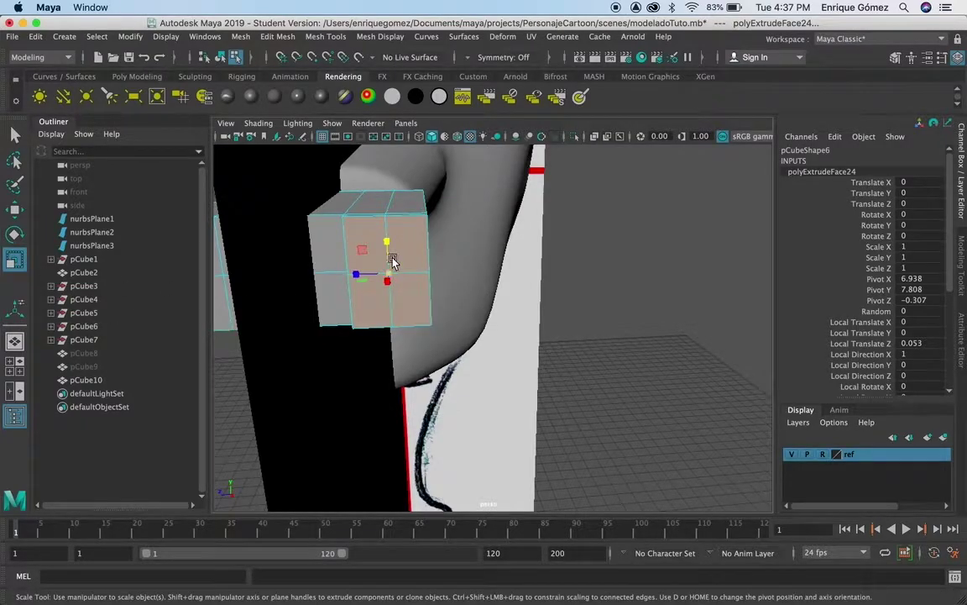
left_click(357, 277)
left_click_drag(356, 277, 353, 277)
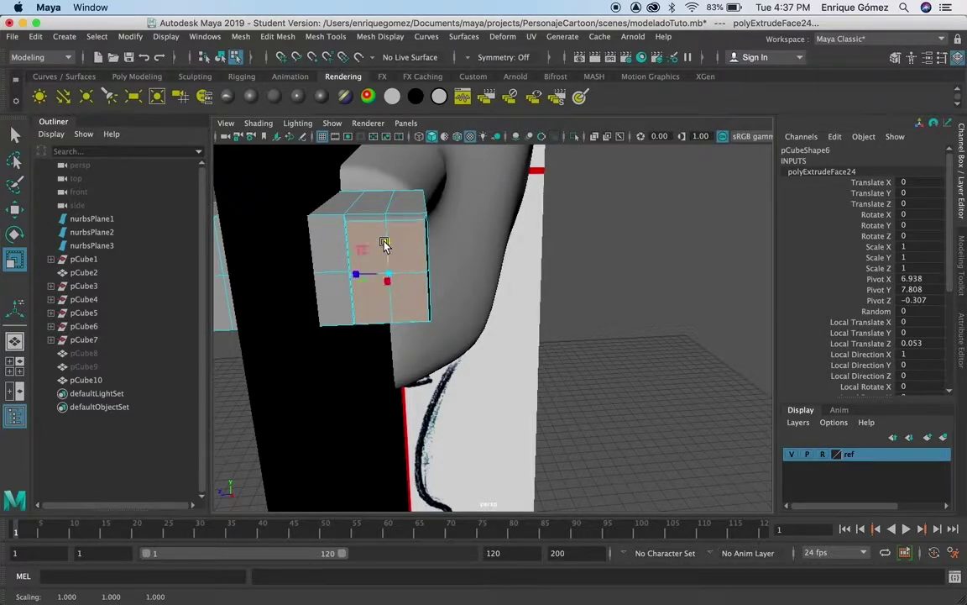
Select the end vertices and scale them in Z to about 0.927.
right_click_drag(413, 220, 429, 221)
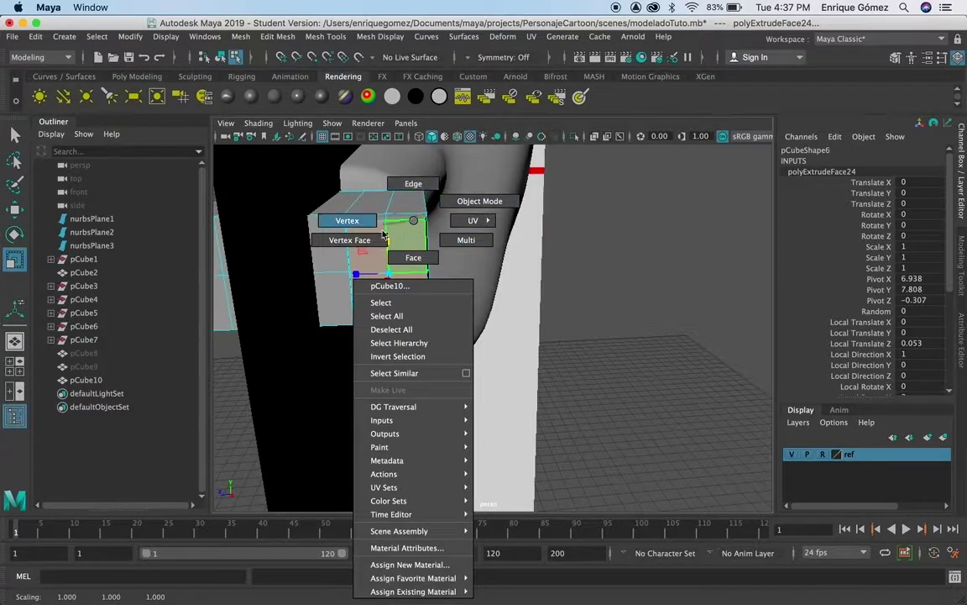
left_click(343, 217)
left_click(424, 223)
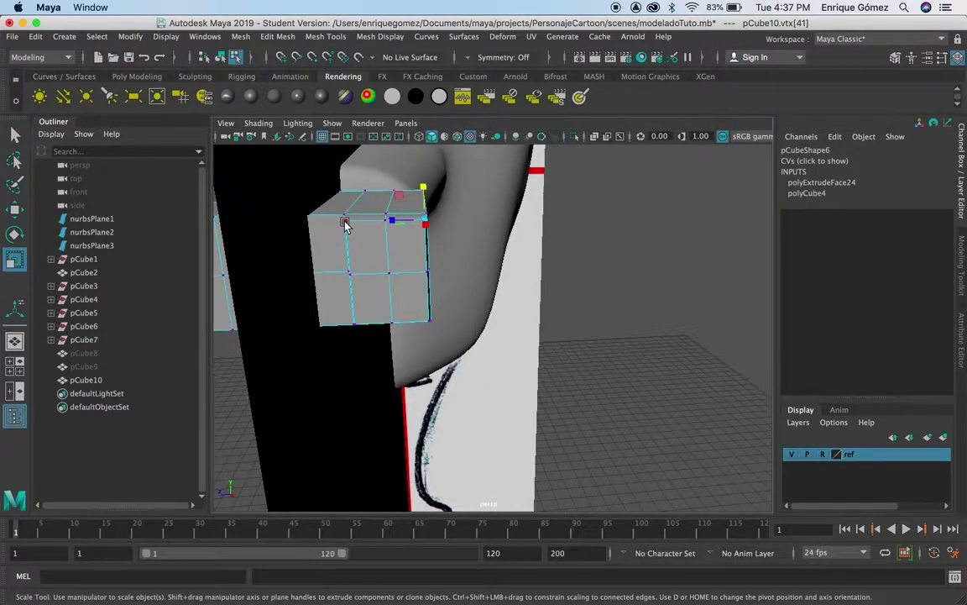
left_click_drag(338, 212, 431, 329)
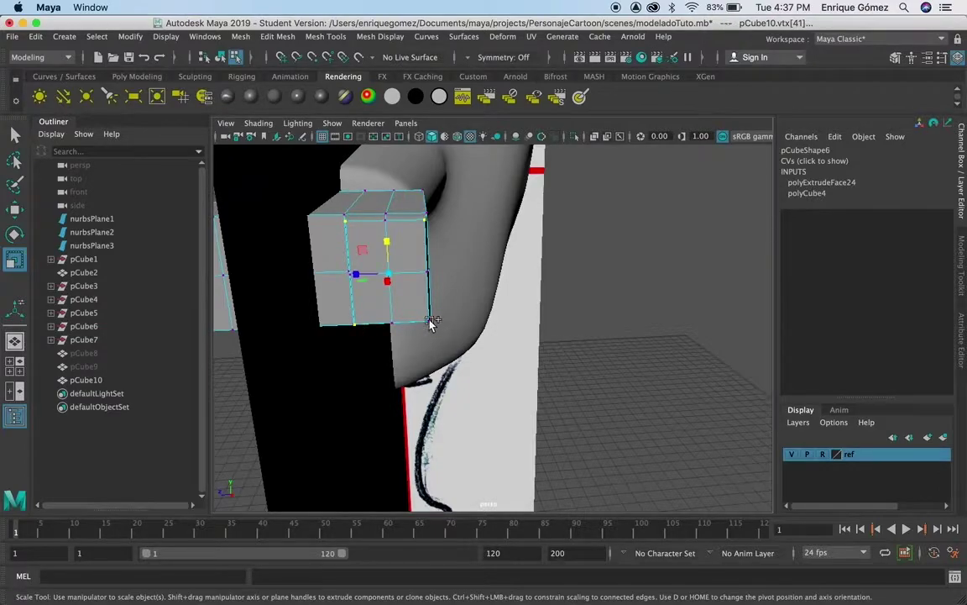
mouse_move(378, 371)
left_mouse_down("alt")
mouse_move(364, 378)
mouse_move(336, 356)
mouse_move(349, 371)
mouse_move(361, 307)
left_mouse_up("alt")
left_click(361, 292)
left_click_drag(359, 291, 360, 291)
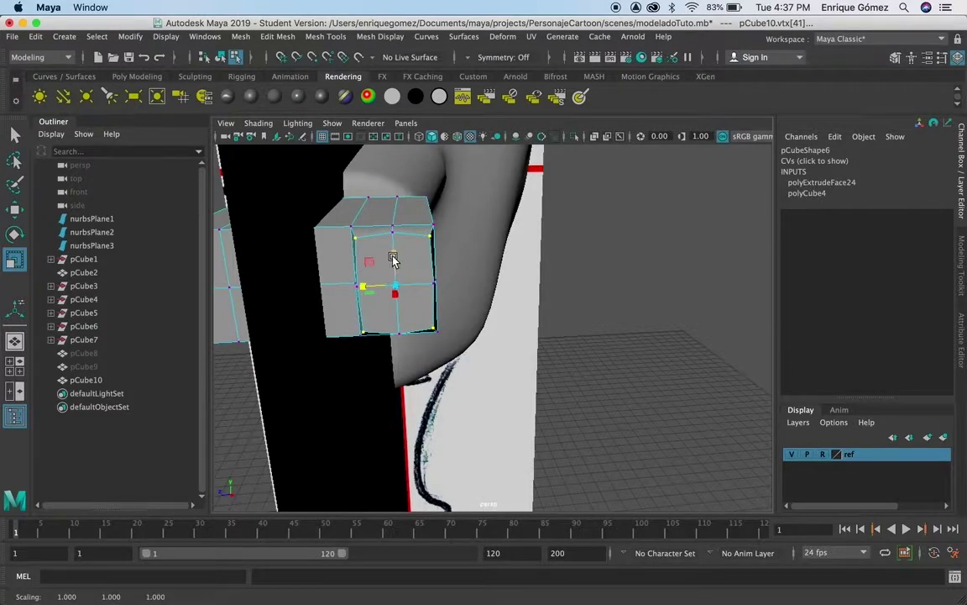
left_click_drag(362, 288, 365, 289)
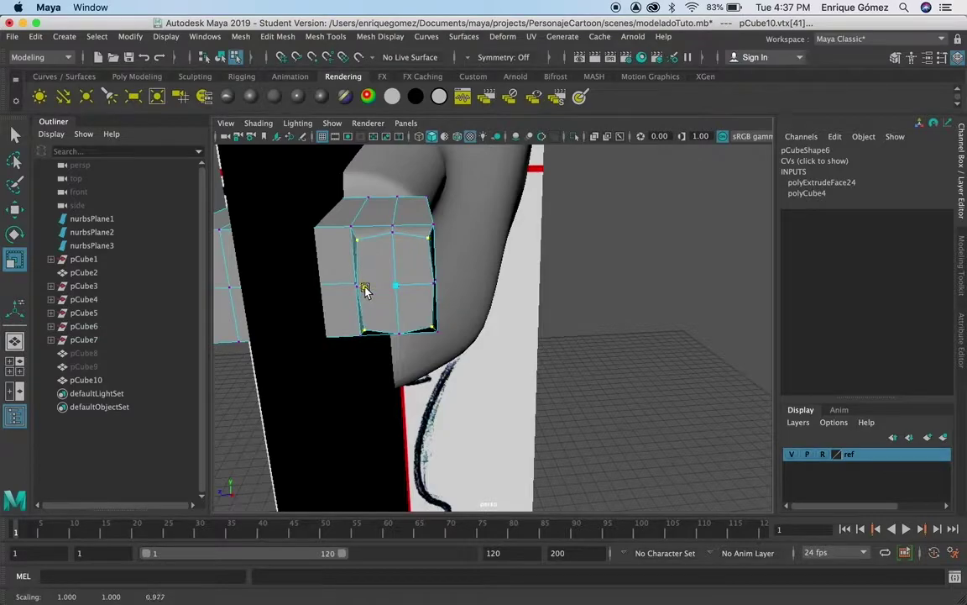
Switch back to face mode and reselect the block's four end faces.
left_click_drag(431, 335, 479, 313, "alt")
right_click(493, 306)
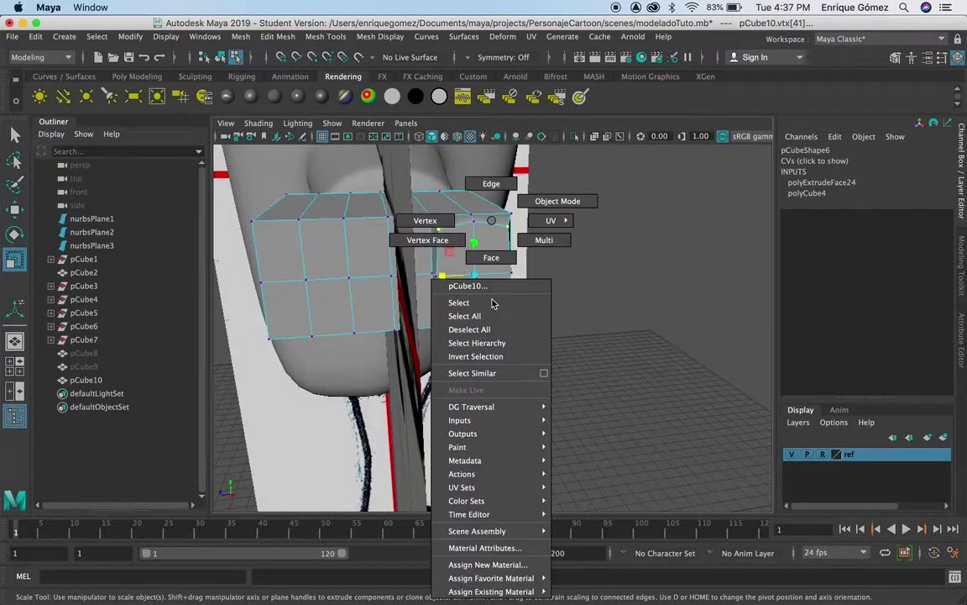
right_click_drag(492, 306, 492, 257)
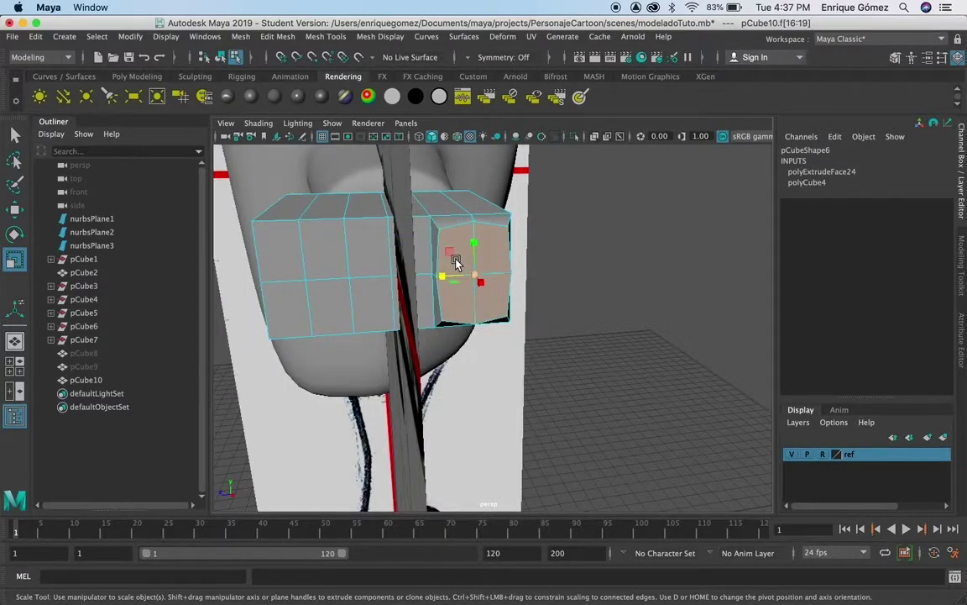
left_click(456, 263)
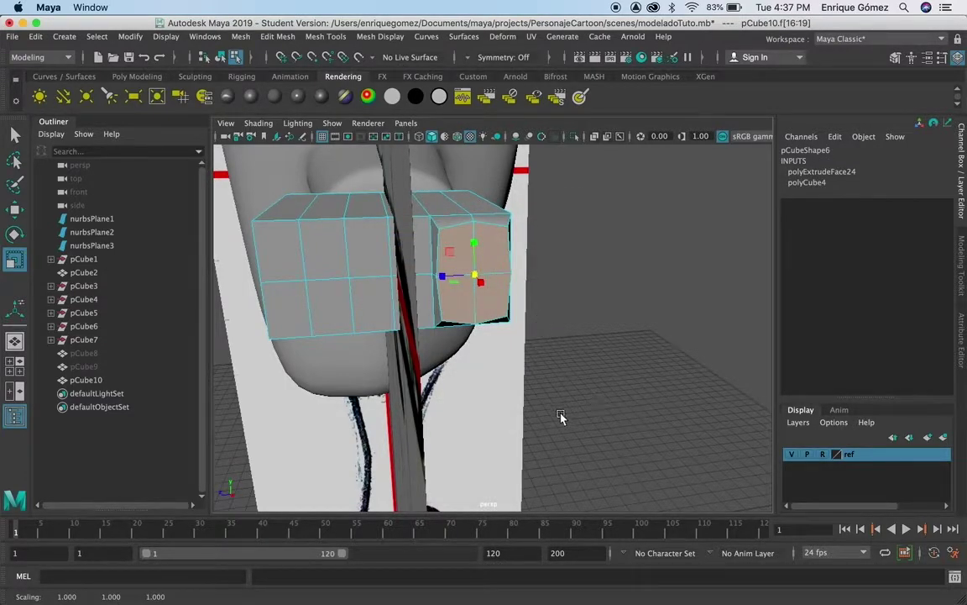
key("space")
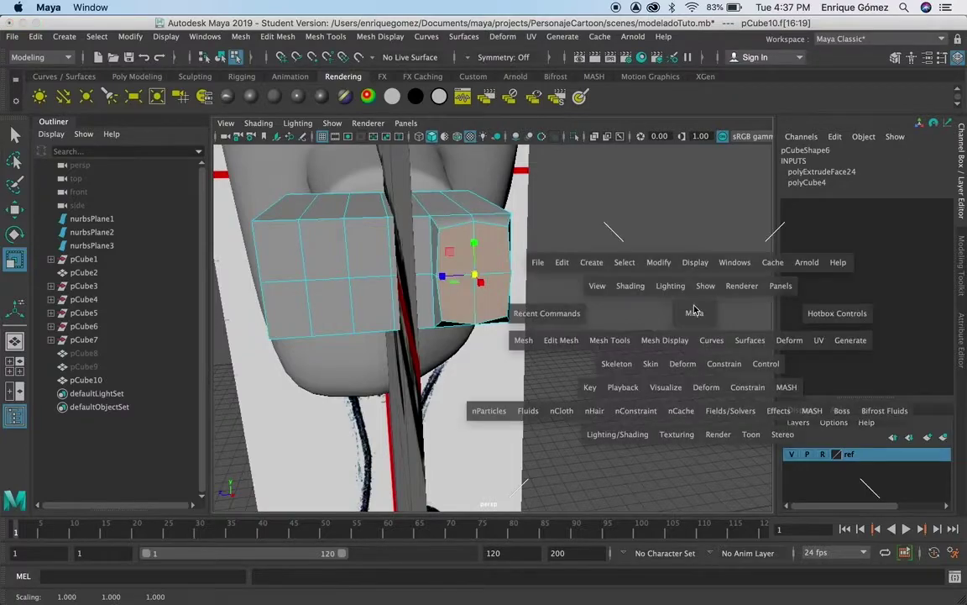
Extrude the end faces again, pulling the new section out along the finger.
key("space")
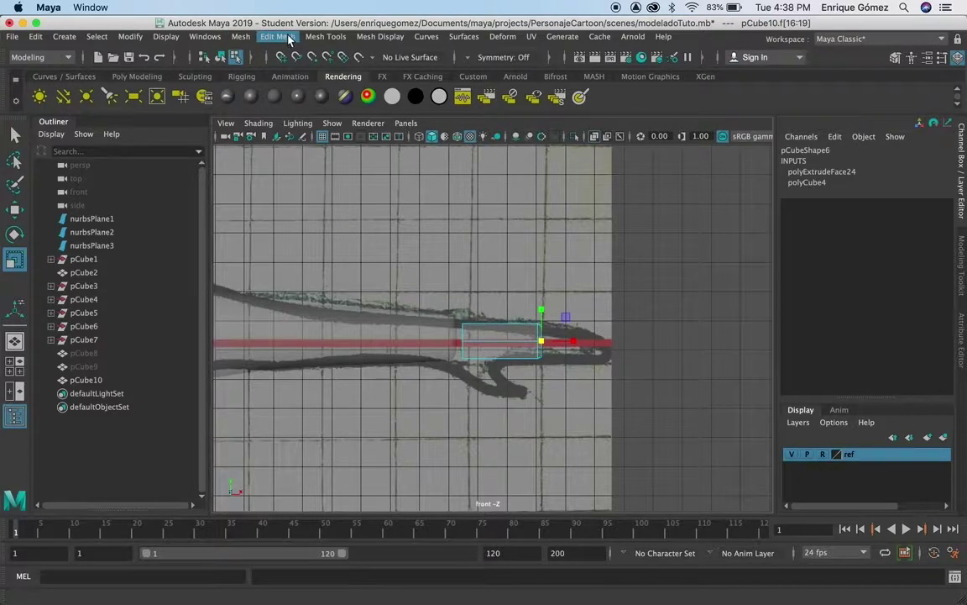
left_click(287, 37)
left_click(301, 166)
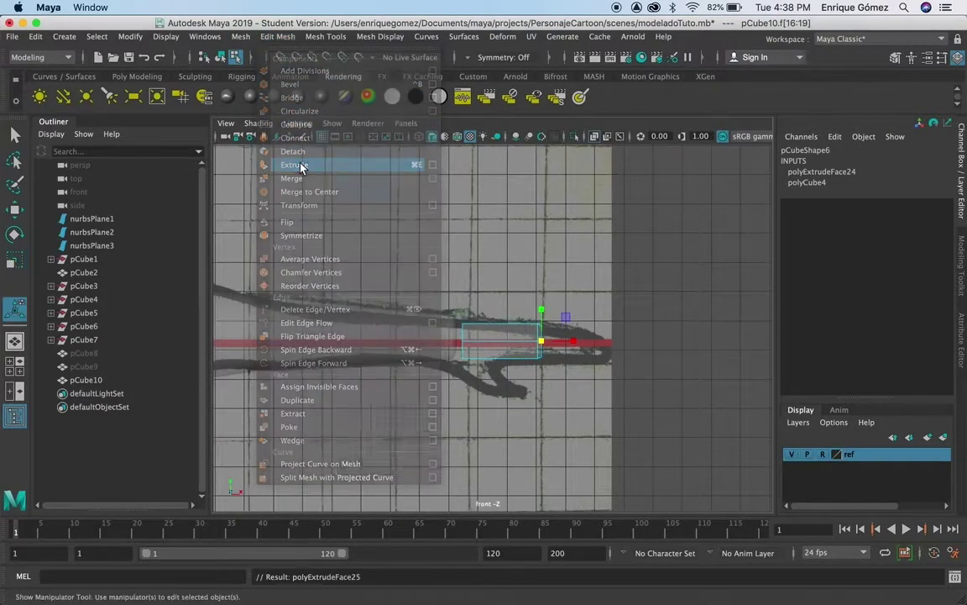
left_click_drag(565, 335, 619, 339)
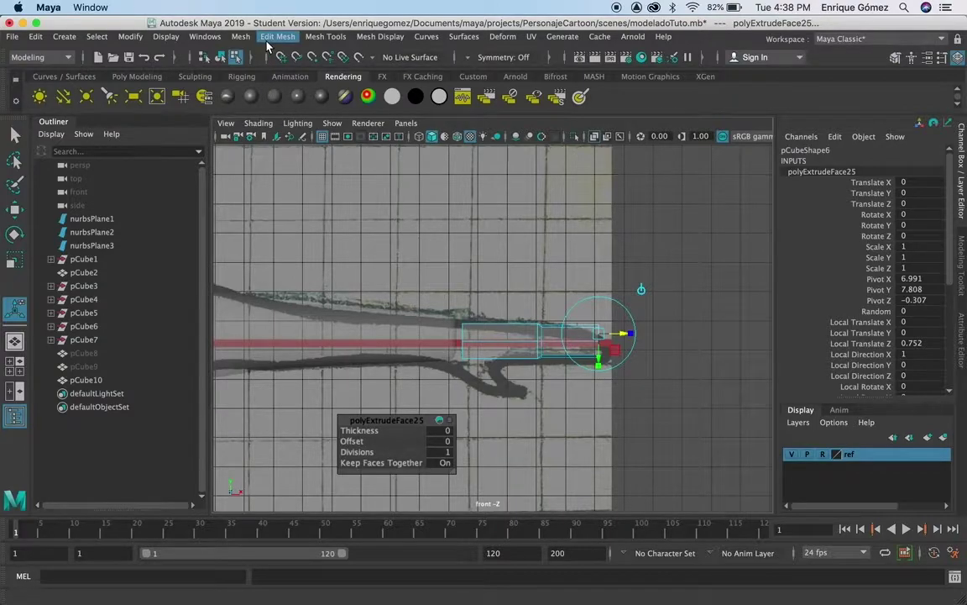
Extrude the end faces once more, pushing the newest section 0.088 outward.
left_click(273, 38)
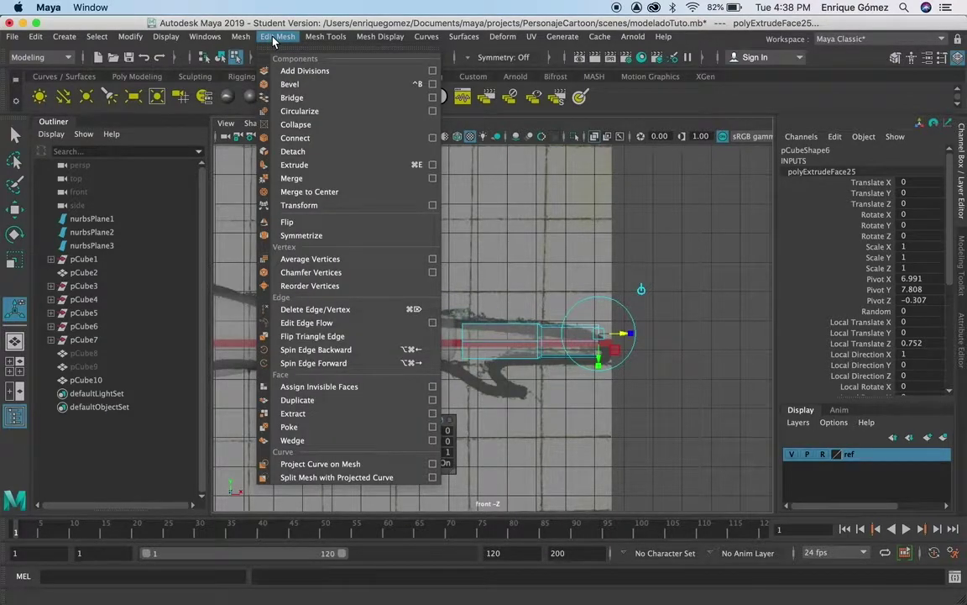
left_click(296, 165)
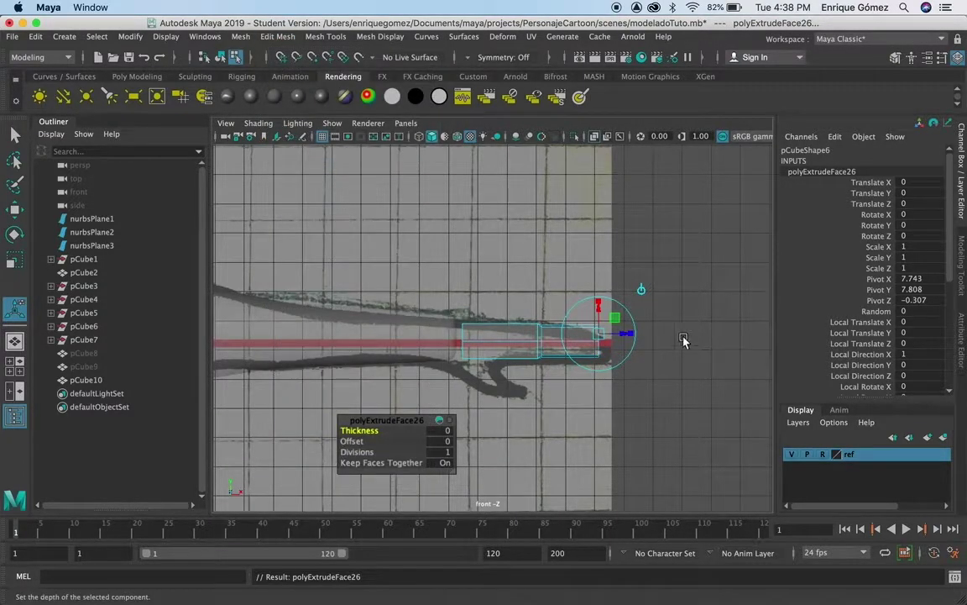
left_click_drag(627, 333, 624, 336)
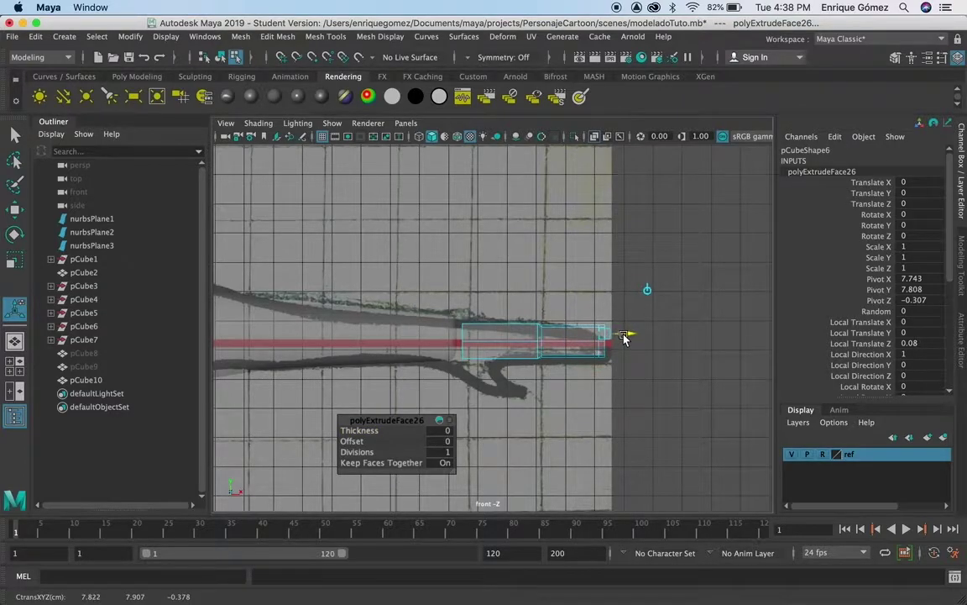
key("space")
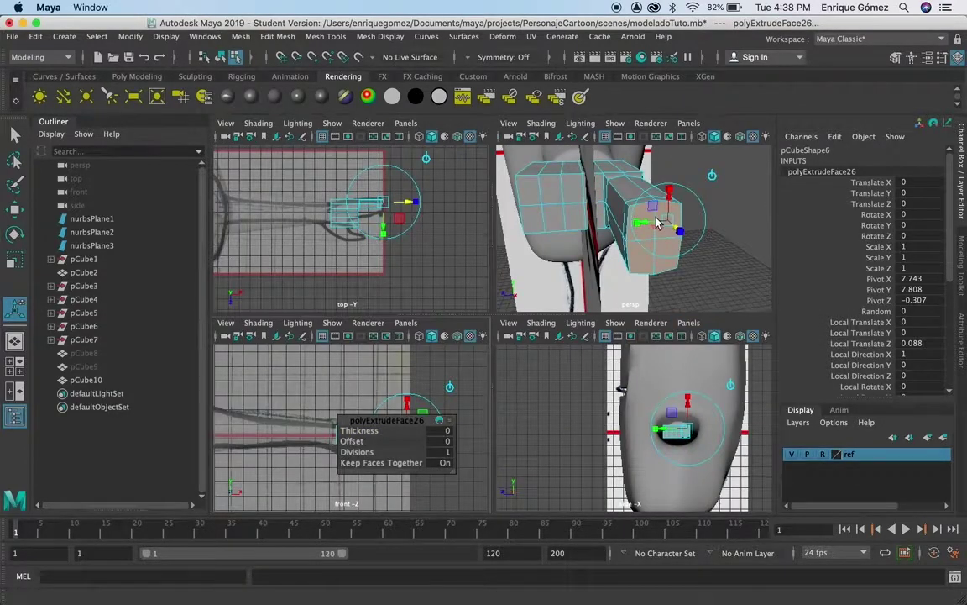
key("space")
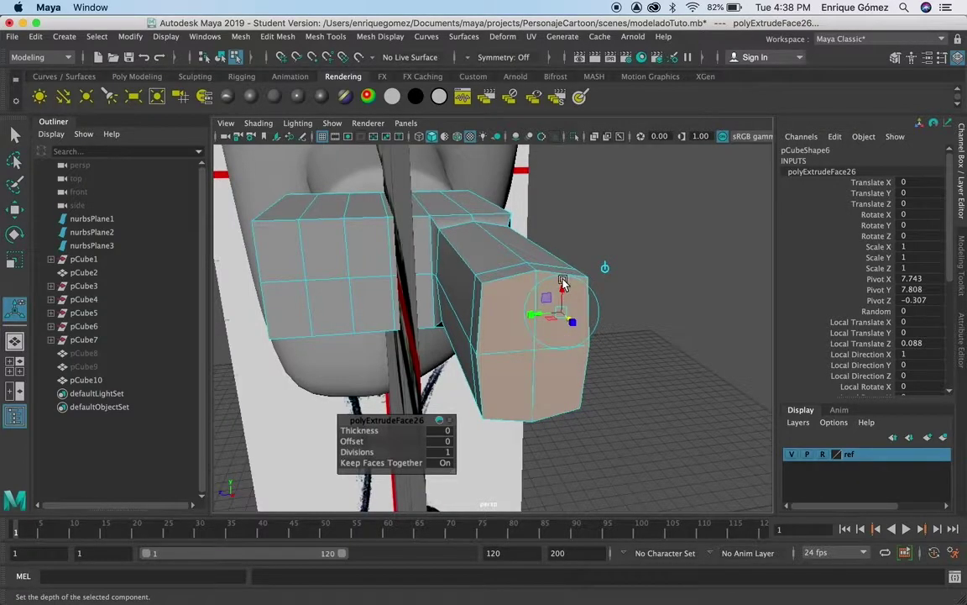
Scale the extruded tip face smaller and slightly squashed vertically to taper it.
left_click_drag(563, 282, 563, 290)
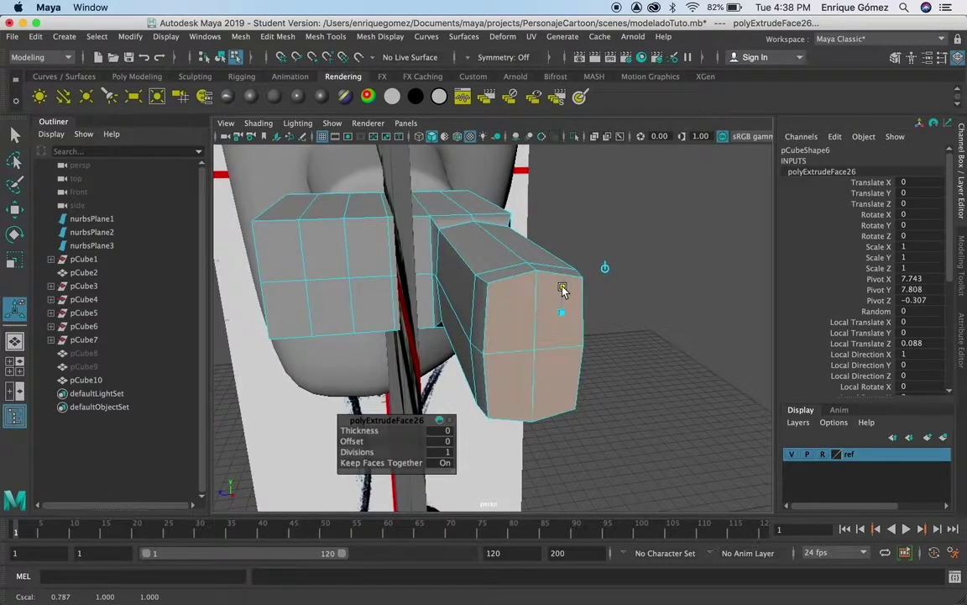
left_click_drag(531, 318, 534, 319)
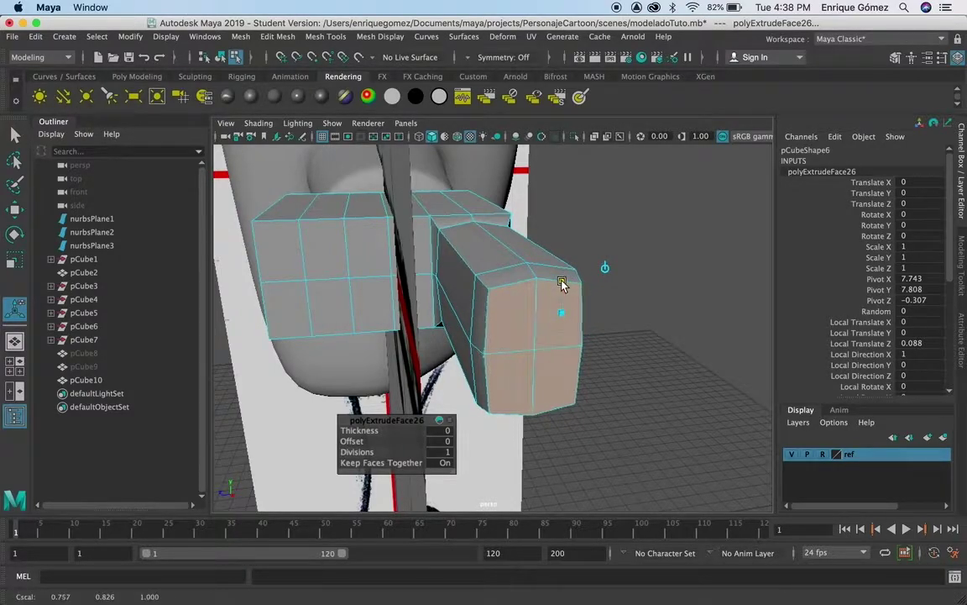
left_click_drag(530, 316, 533, 318)
key("r")
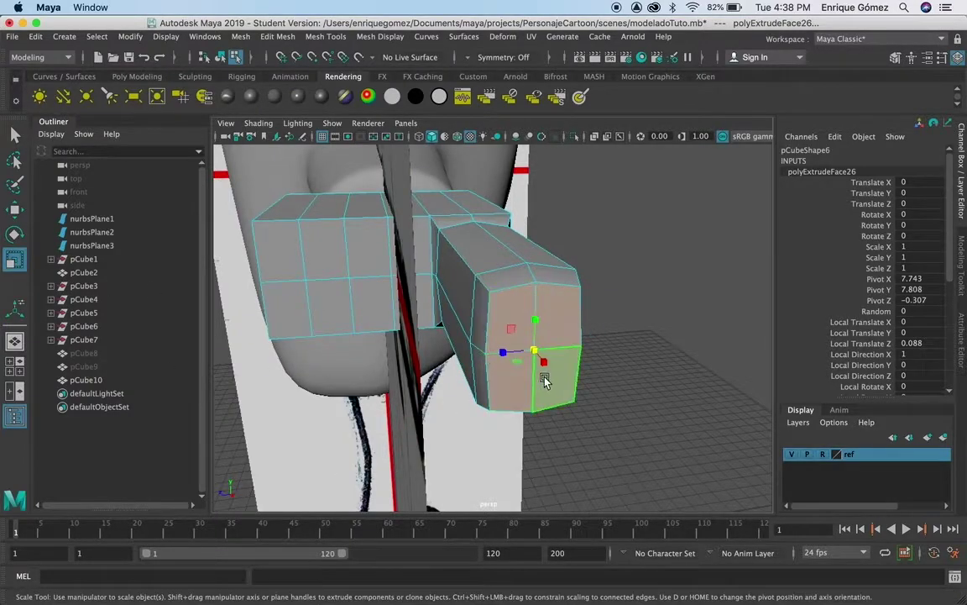
left_click(535, 320)
left_click_drag(507, 352, 499, 355)
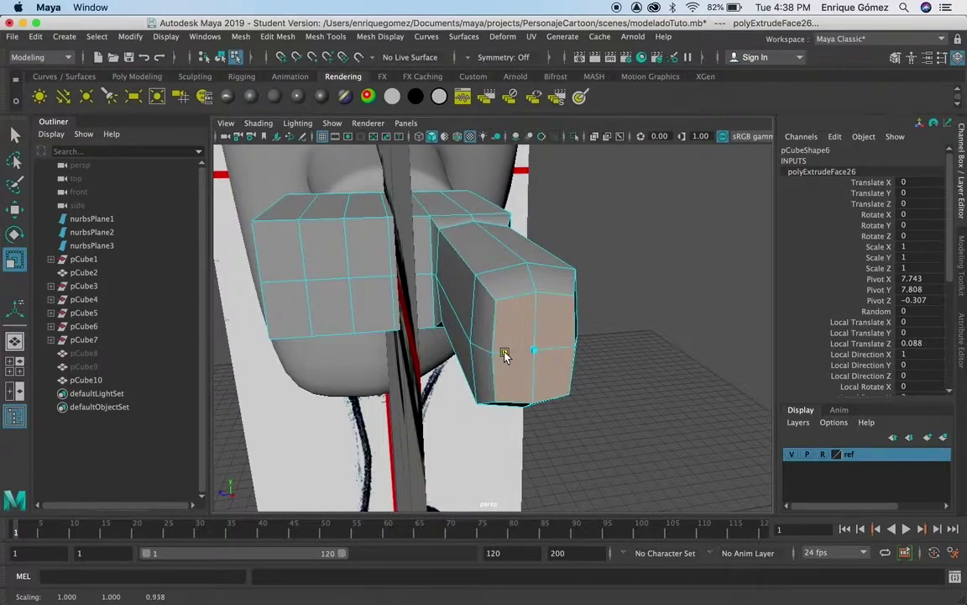
left_click_drag(535, 320, 538, 329)
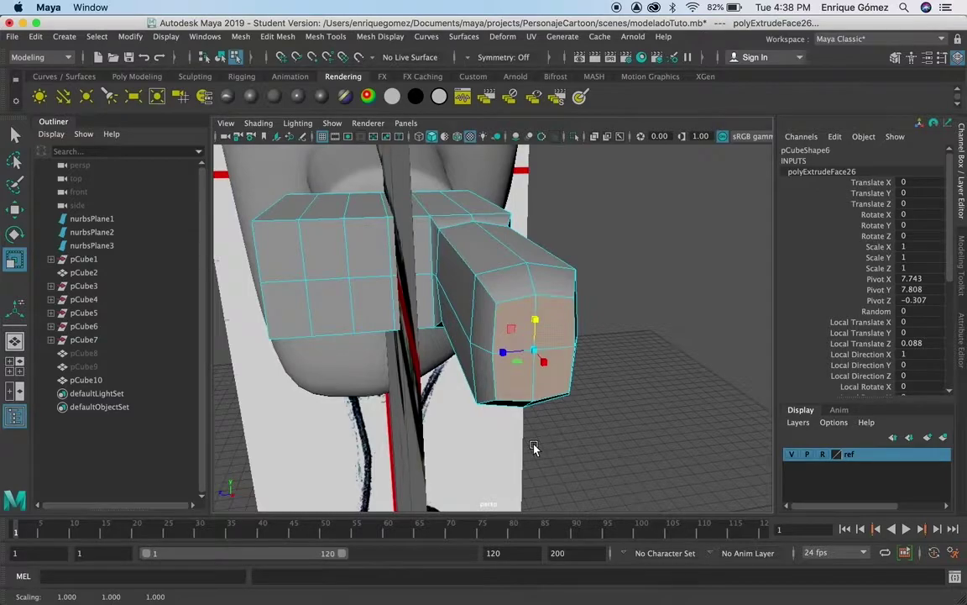
Preview the tapered finger smoothed, then return to blocky display in the front view.
key("3")
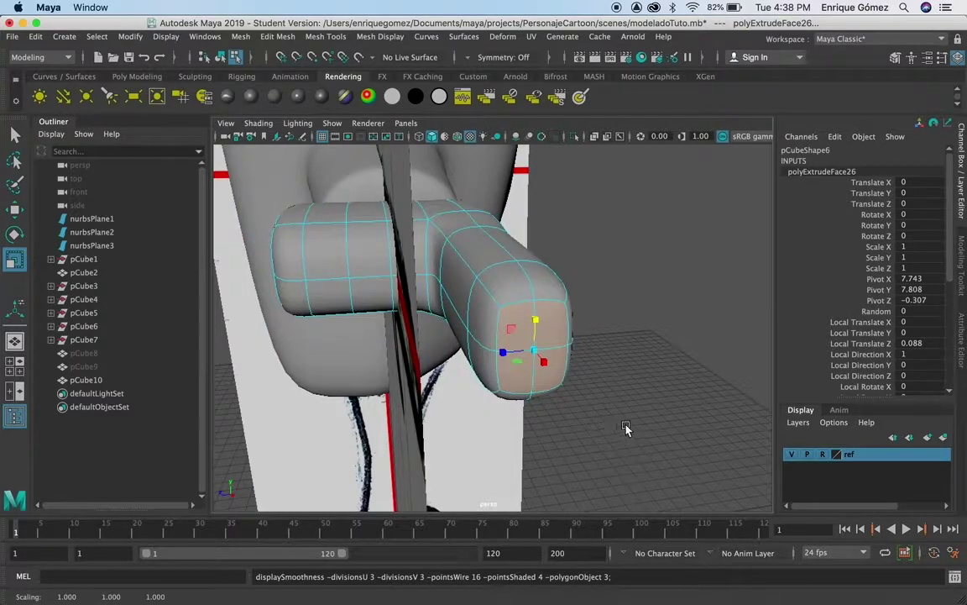
mouse_move(637, 409)
left_mouse_down("alt")
mouse_move(579, 404)
mouse_move(636, 409)
mouse_move(574, 362)
mouse_move(561, 393)
mouse_move(524, 390)
mouse_move(585, 384)
mouse_move(501, 336)
left_mouse_up("alt")
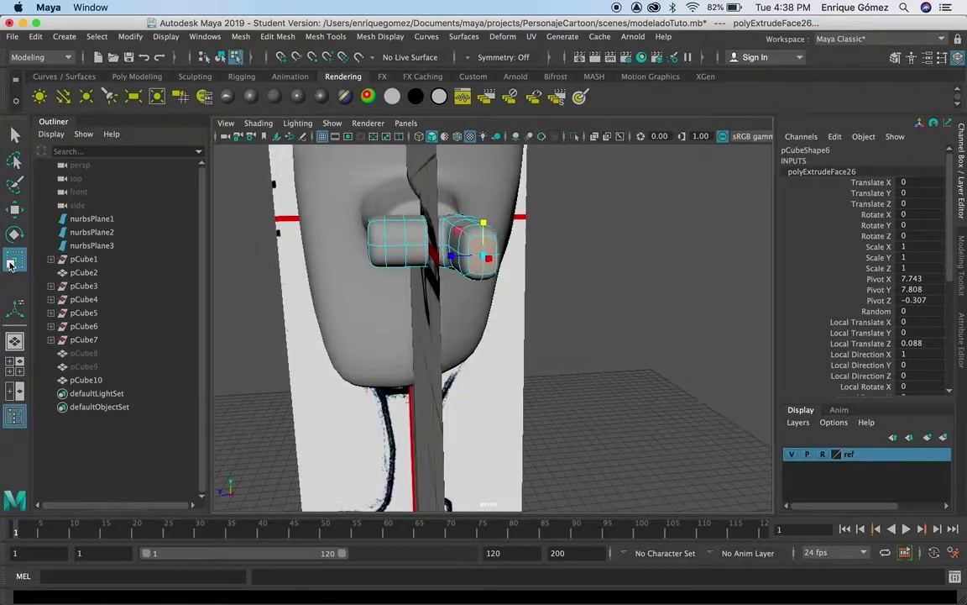
key("1")
left_click(11, 265)
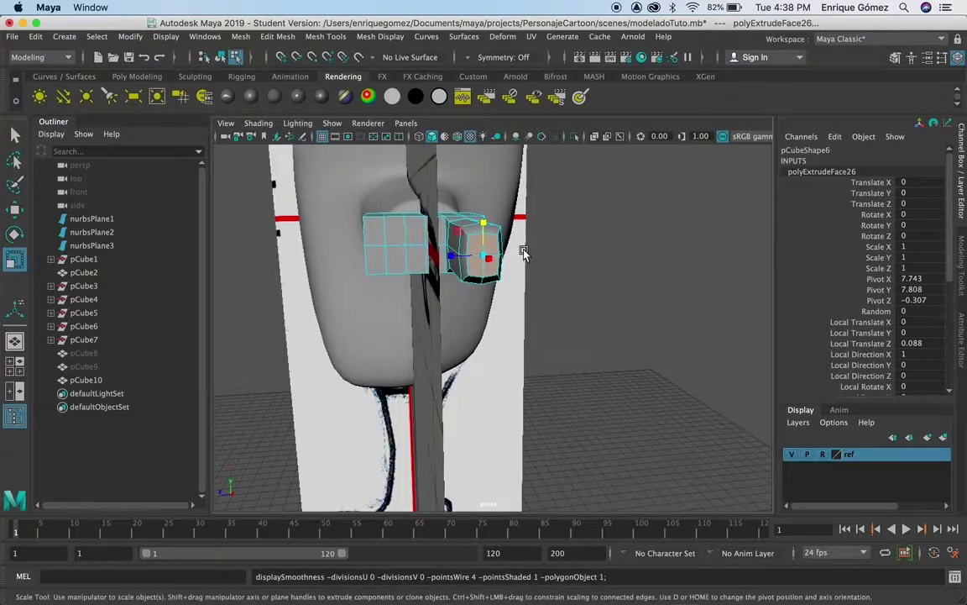
key("space")
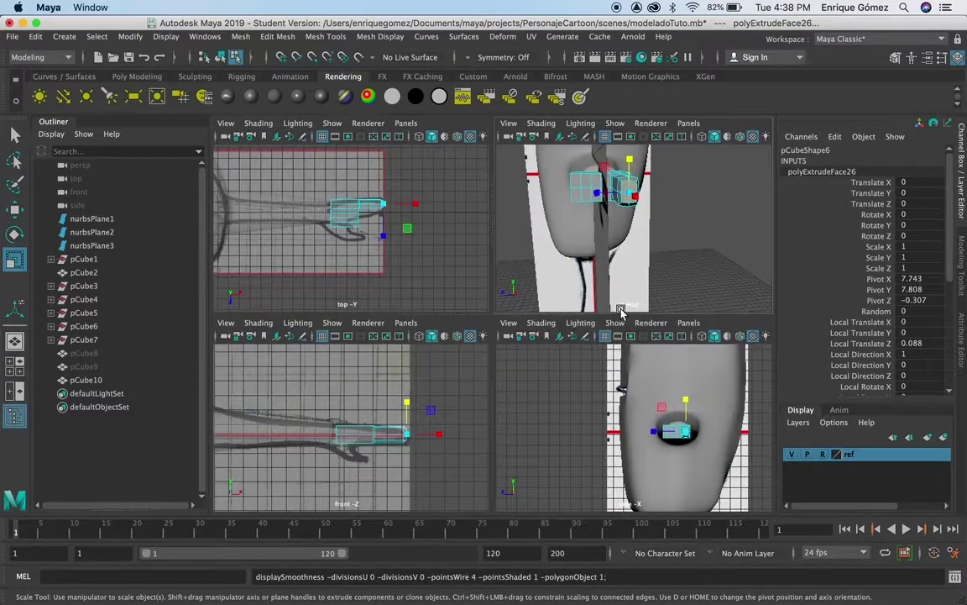
key("space")
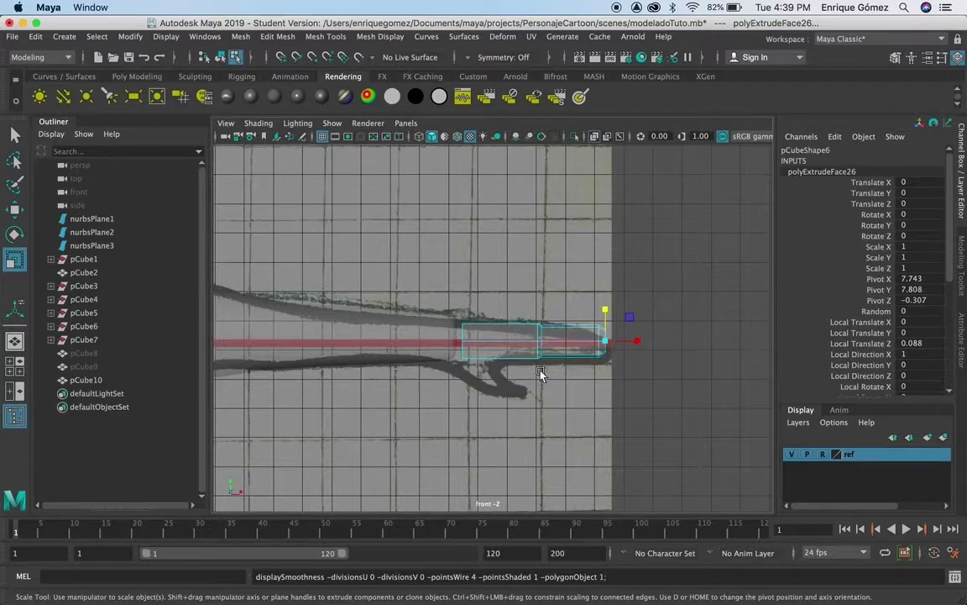
Insert new edge loops (polySplitRing51–54) across the finger block toward its tip.
scroll(571, 334, "up", 2)
scroll(571, 335, "up", 2)
scroll(571, 335, "up", 2)
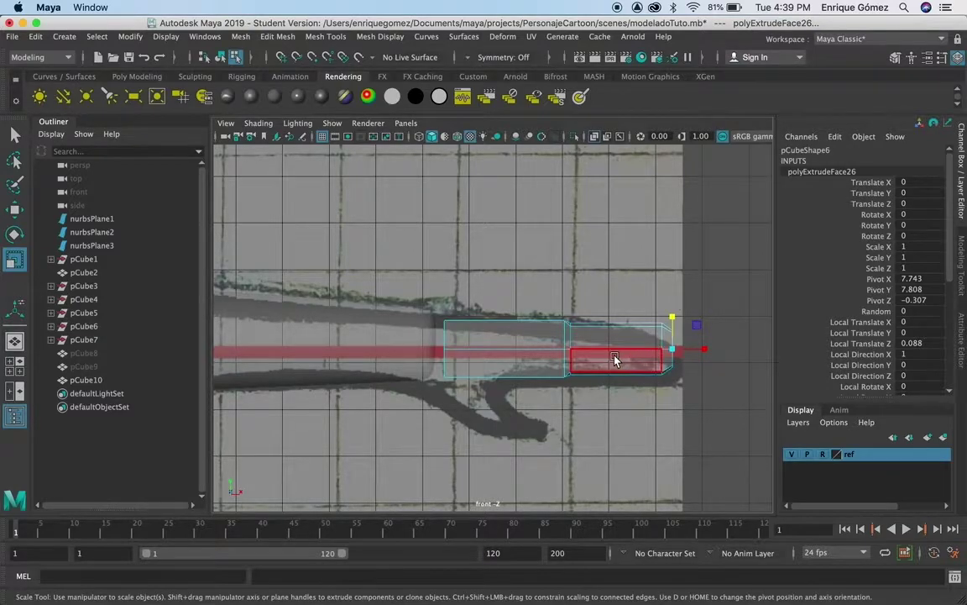
left_click(324, 39)
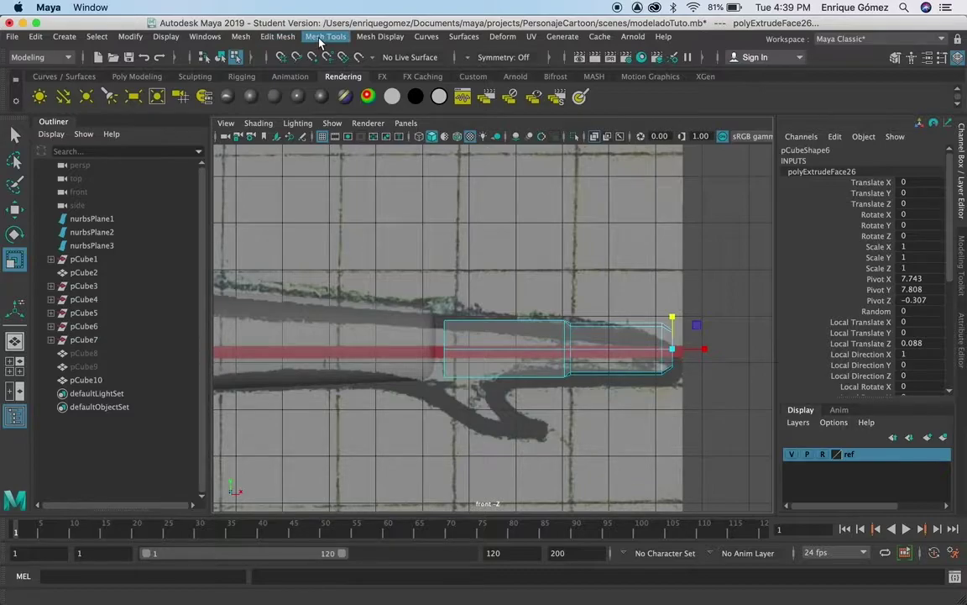
left_click(320, 39)
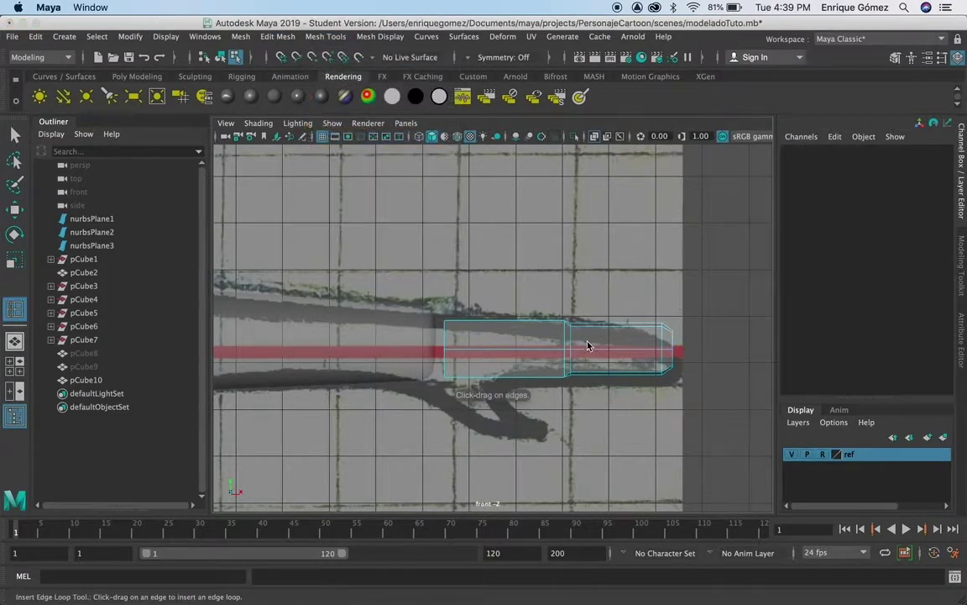
left_click_drag(598, 352, 592, 352)
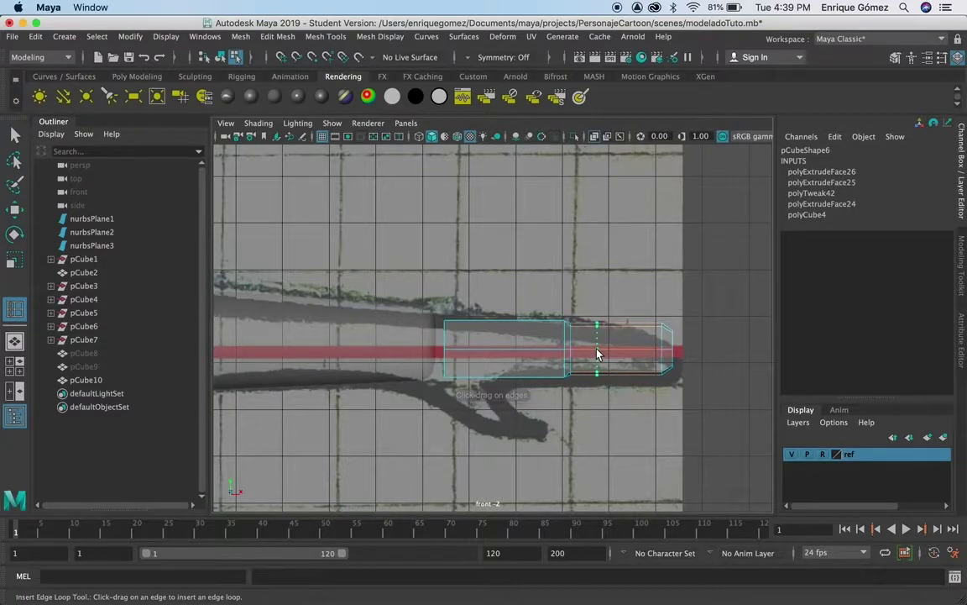
left_click_drag(592, 353, 634, 354)
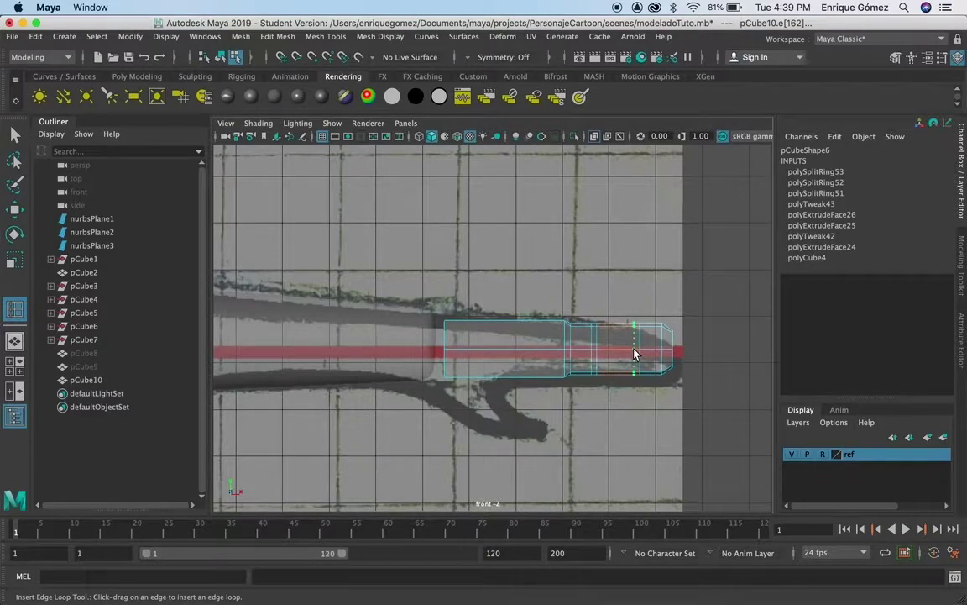
left_click_drag(634, 353, 639, 354)
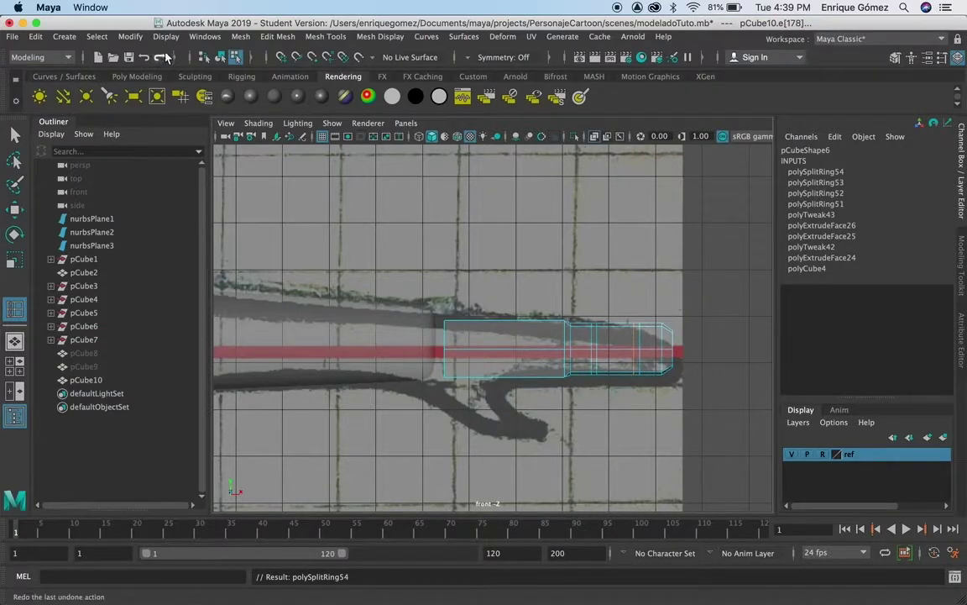
right_click_drag(614, 216, 612, 195)
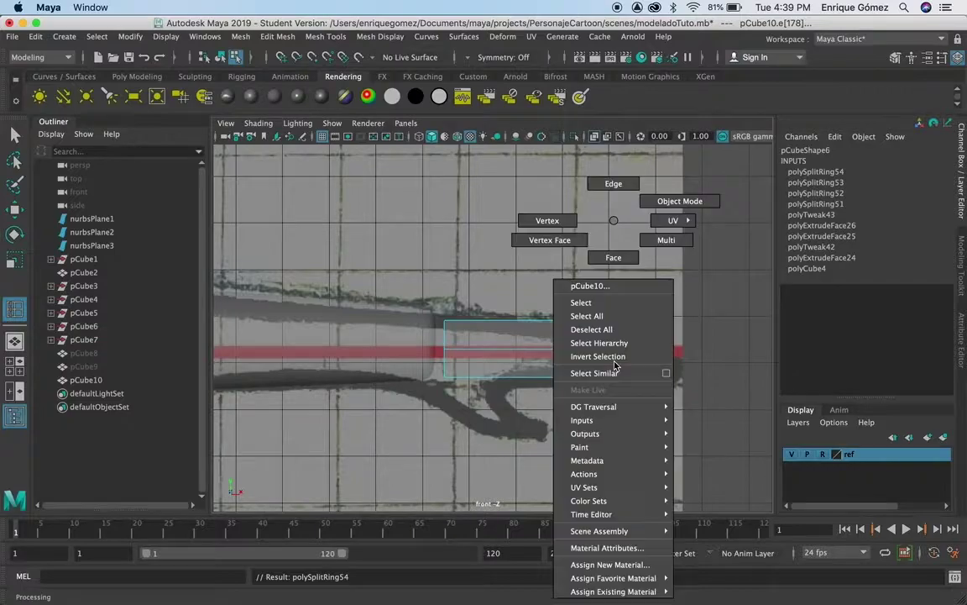
left_click(14, 136)
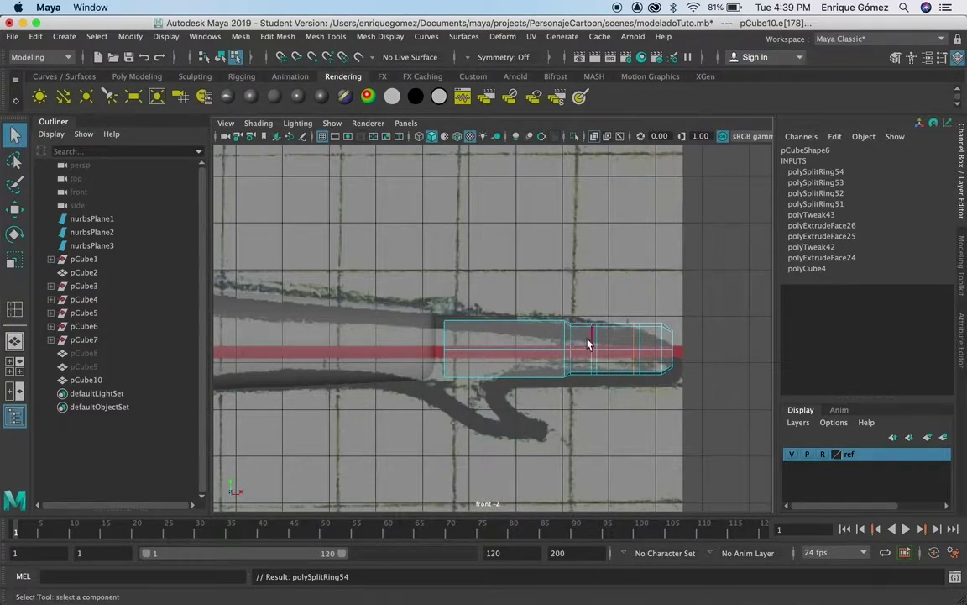
Select a new loop's vertex column and shift it slightly toward the tip.
right_click_drag(608, 221, 548, 220)
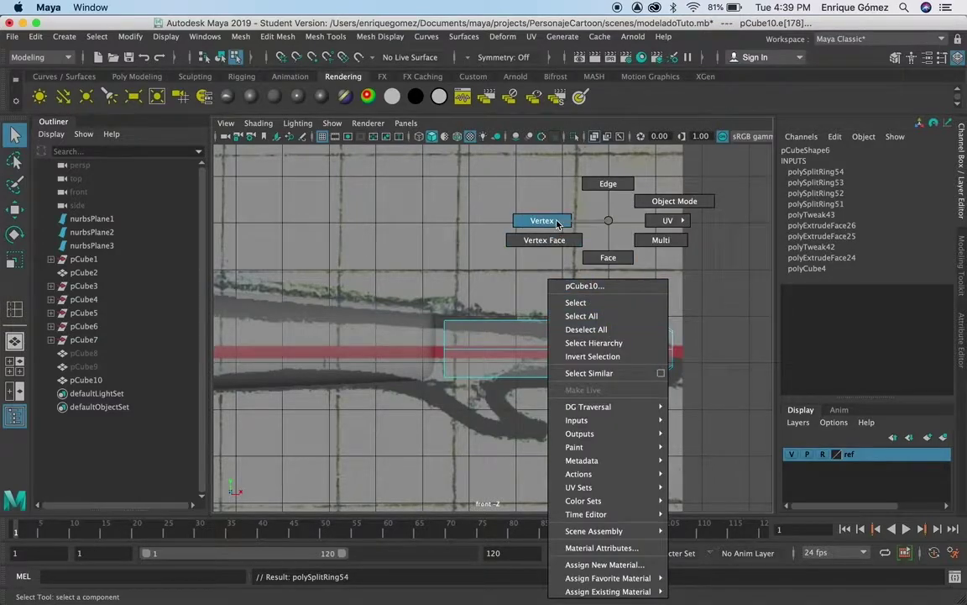
left_click_drag(583, 306, 605, 397)
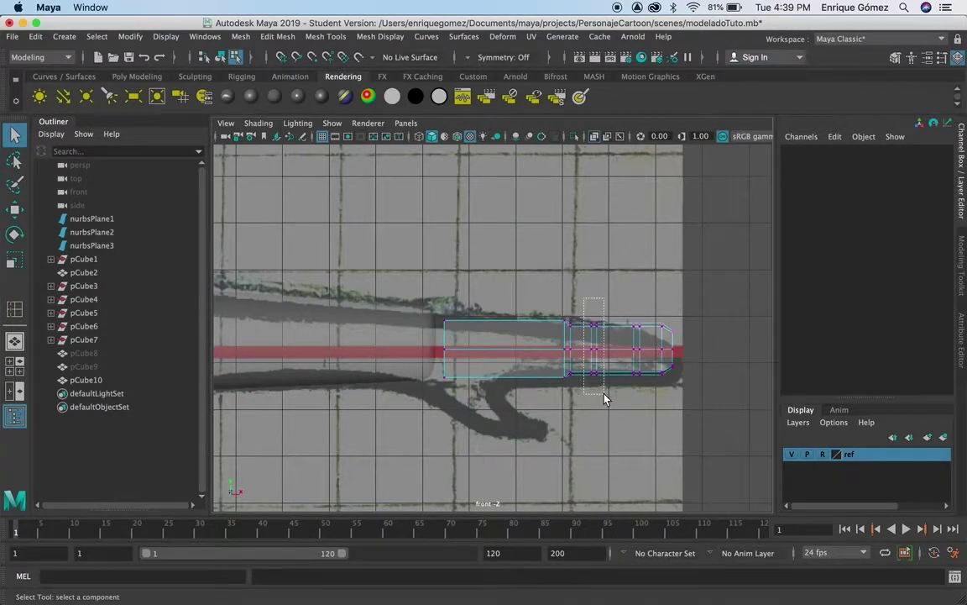
key("w")
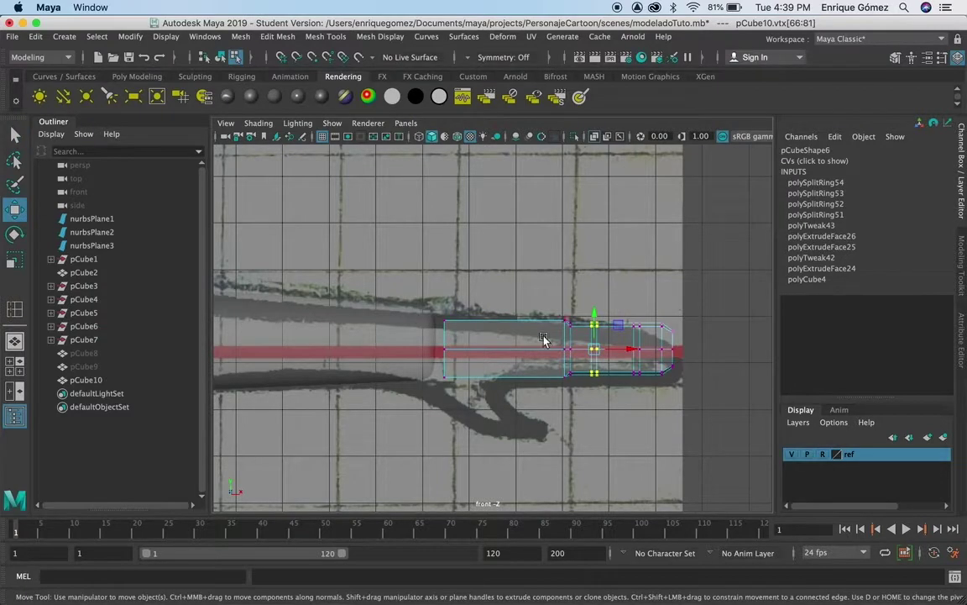
left_click_drag(621, 351, 624, 351)
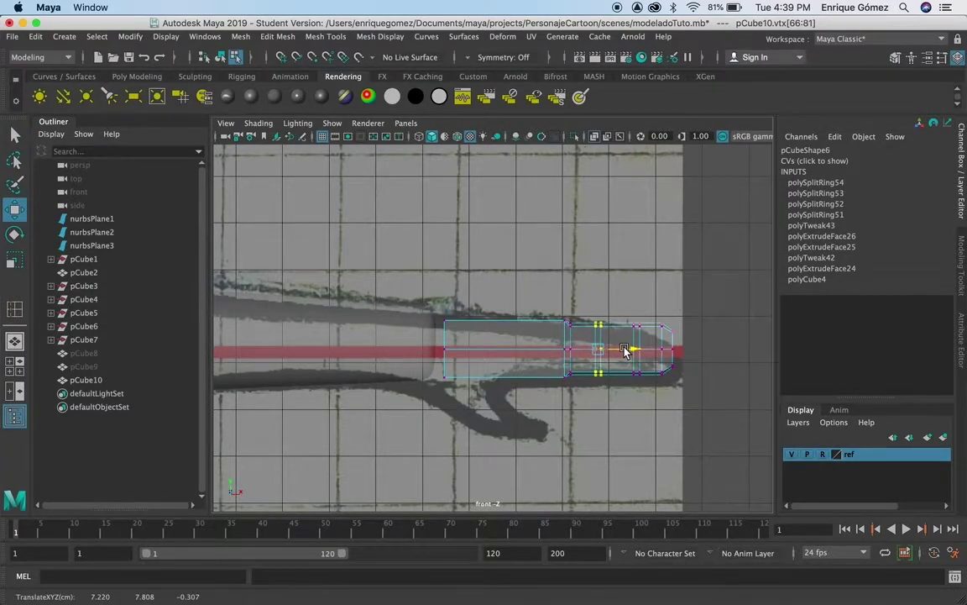
left_click_drag(625, 351, 625, 351)
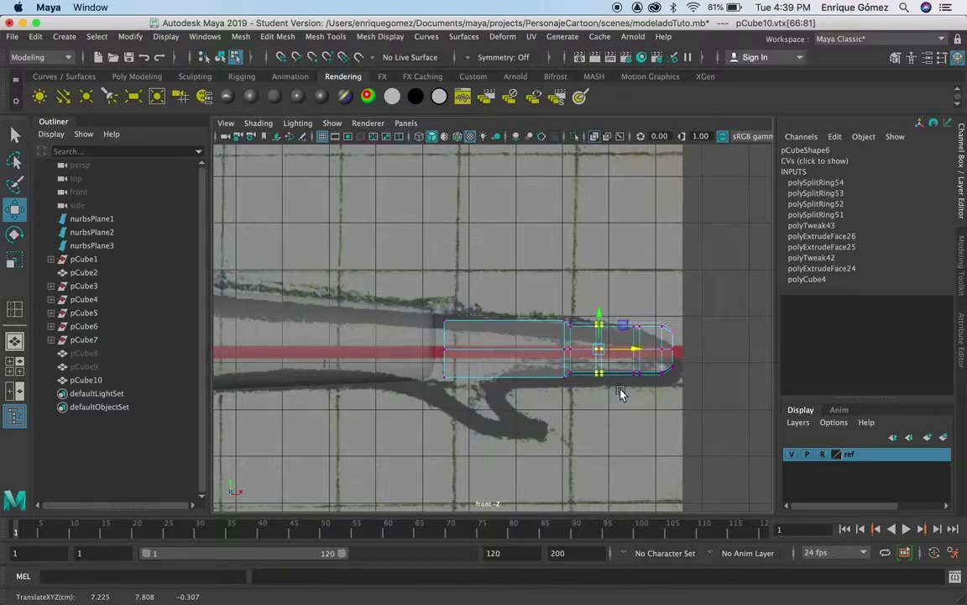
Select the fingertip vertices and flatten them slightly vertically.
left_click_drag(576, 264, 685, 414)
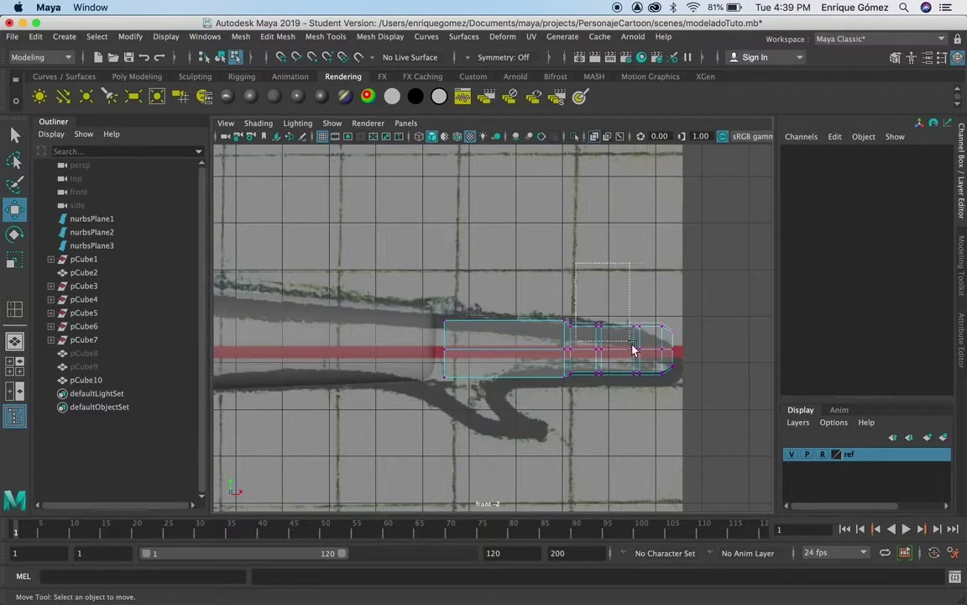
left_click_drag(684, 414, 684, 414)
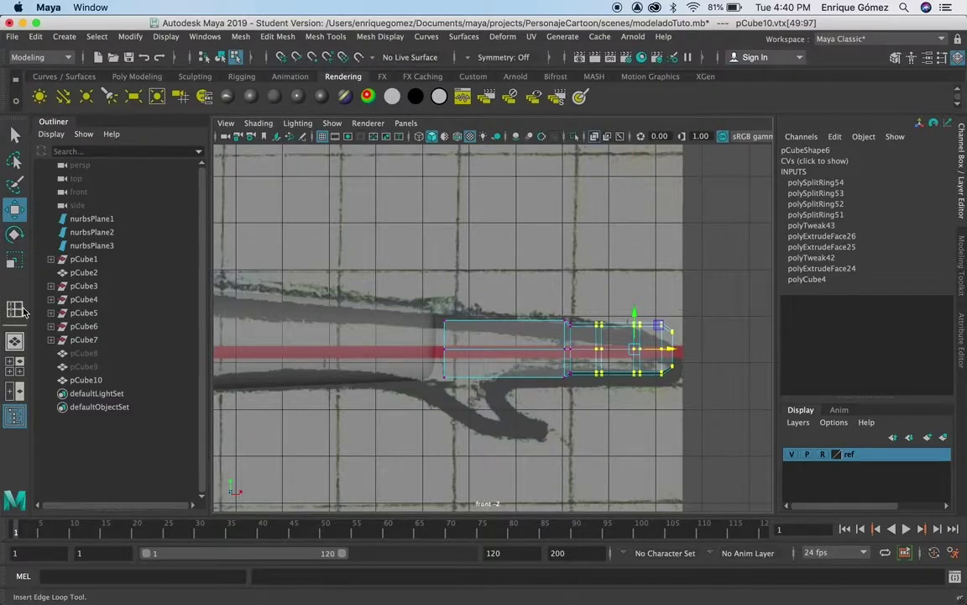
left_click(16, 262)
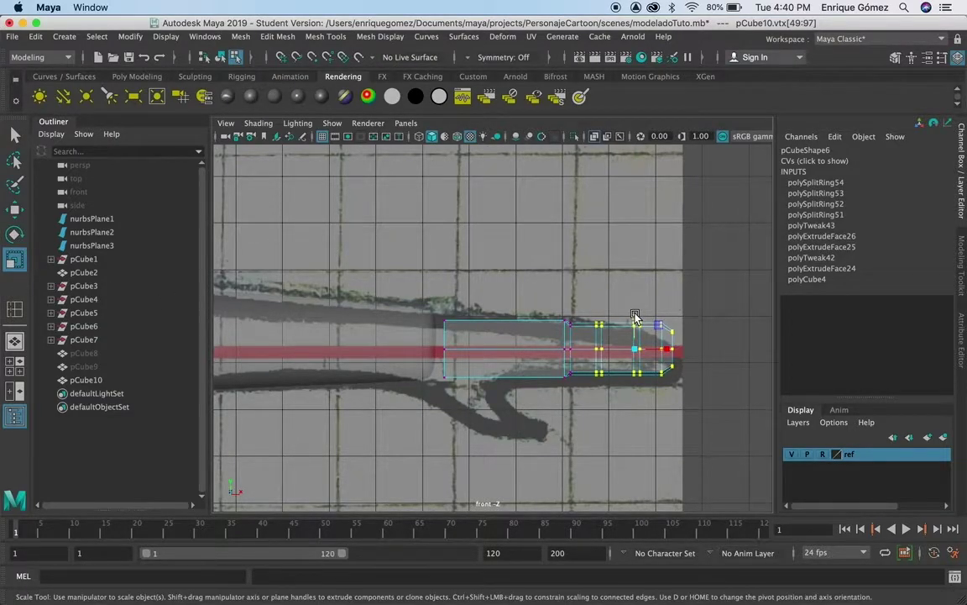
left_click_drag(636, 321, 635, 317)
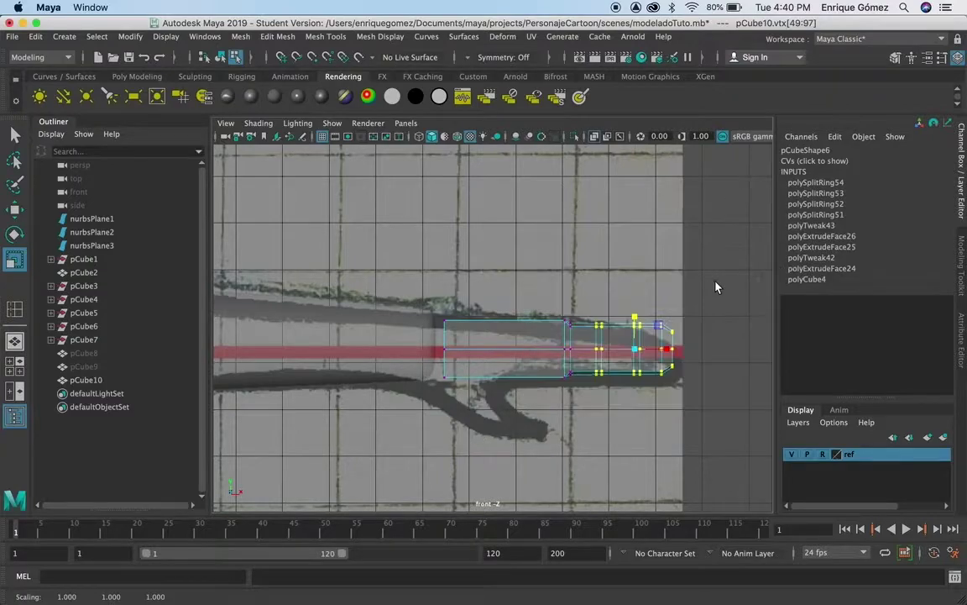
Scale the fingertip vertices along the depth axis in the perspective view.
key("space")
key("space")
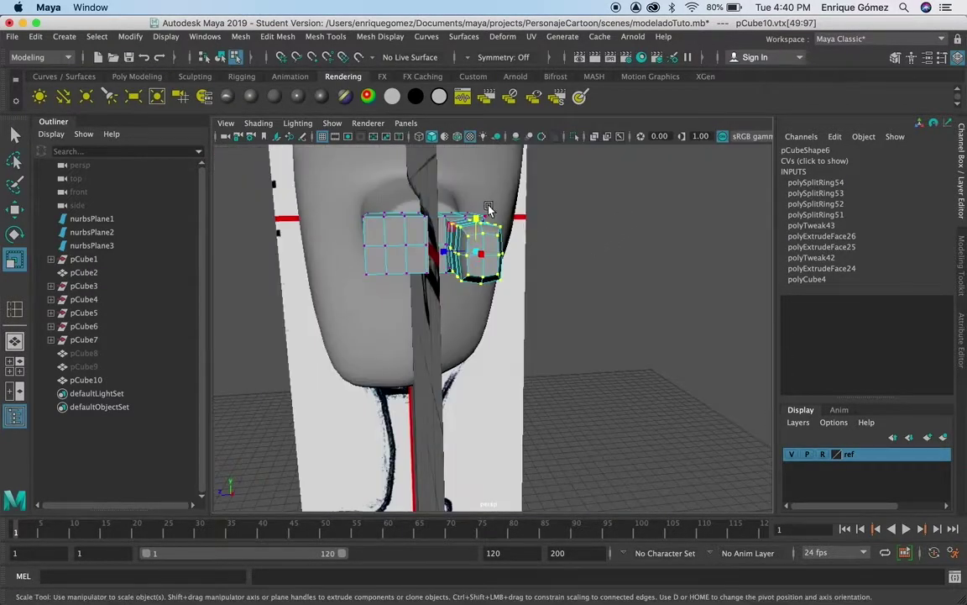
left_click(444, 251)
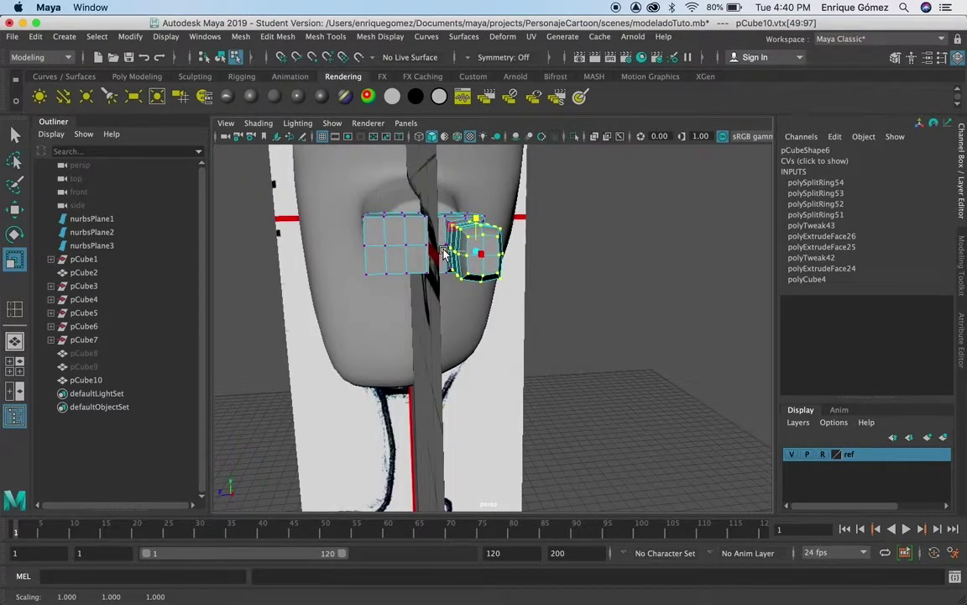
left_click_drag(444, 252, 477, 218)
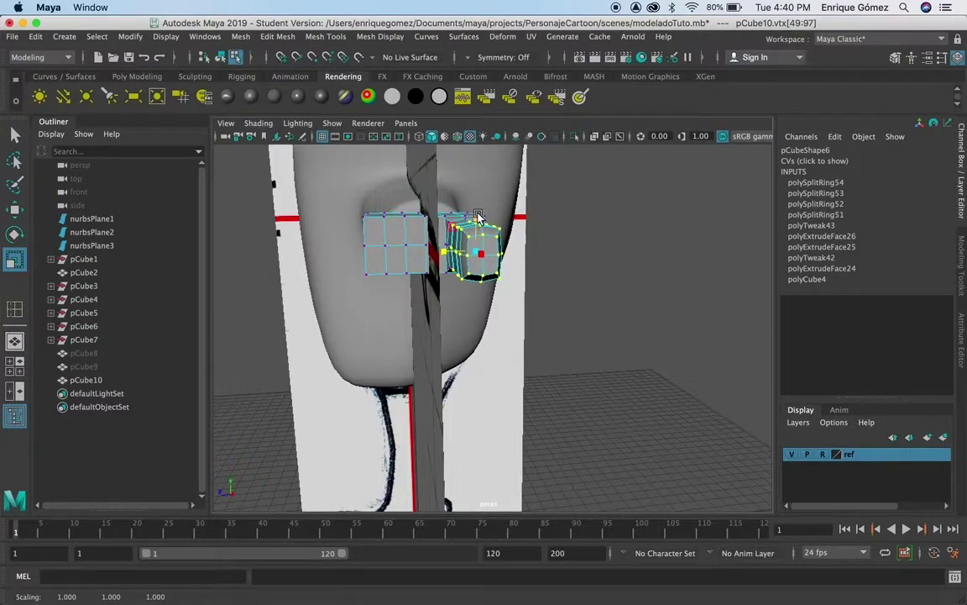
mouse_move(579, 270)
left_mouse_down("alt")
mouse_move(569, 288)
mouse_move(591, 285)
left_mouse_up("alt")
key("space")
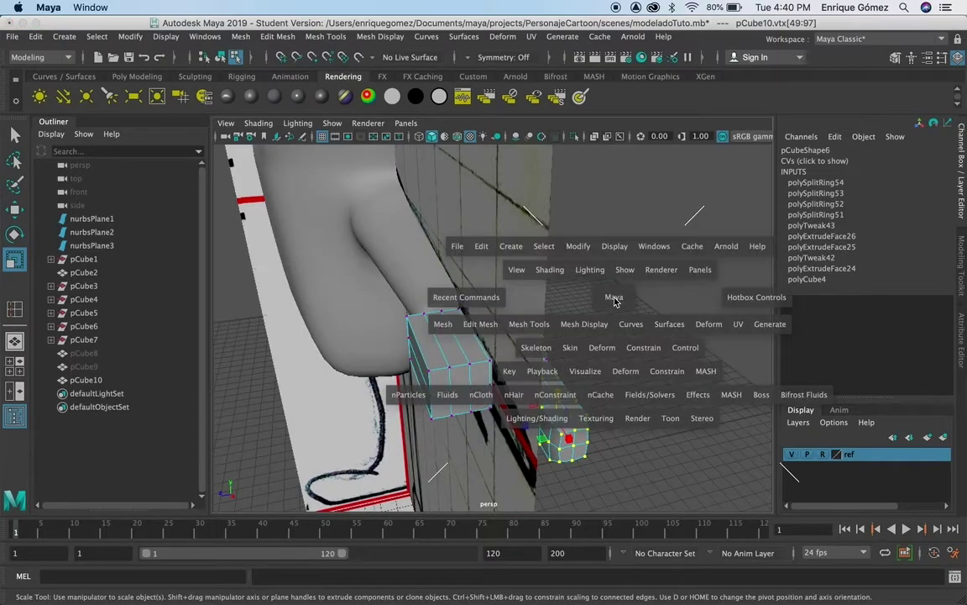
key("space")
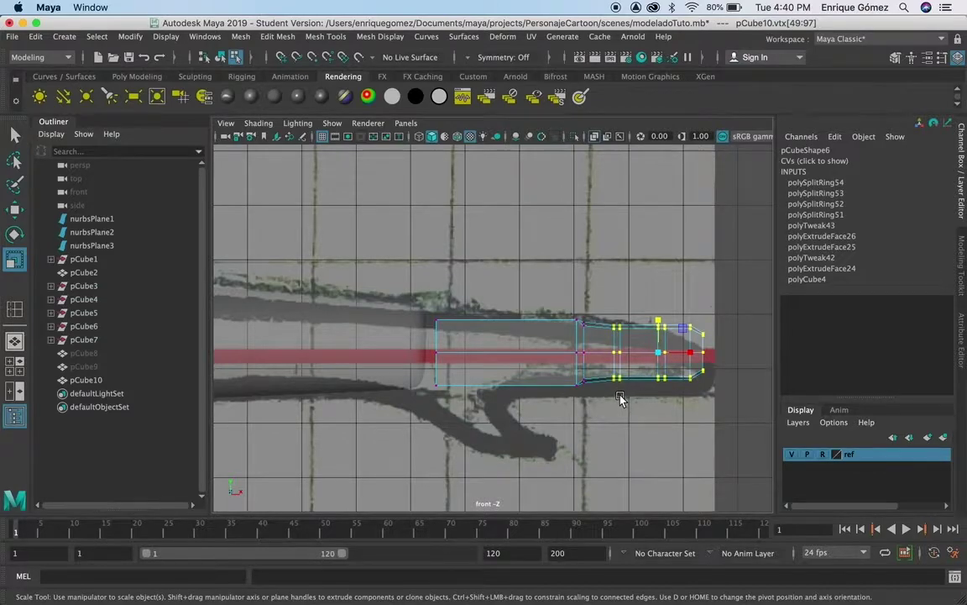
Try stretching the fingertip vertices vertically, undo it, and deselect them.
middle_click_drag(614, 400, 615, 388)
key("ctrl+z")
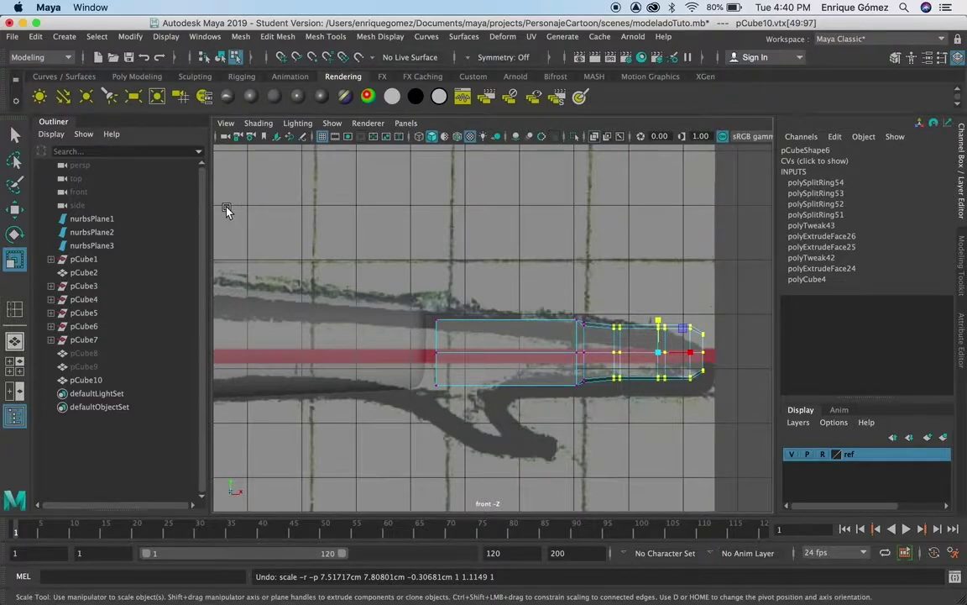
left_click(13, 134)
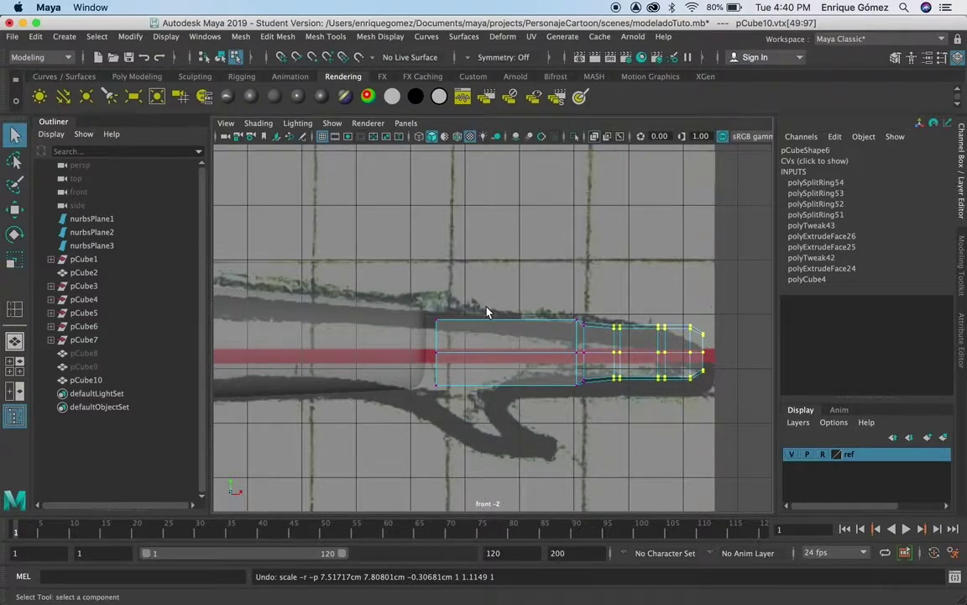
left_click(622, 369)
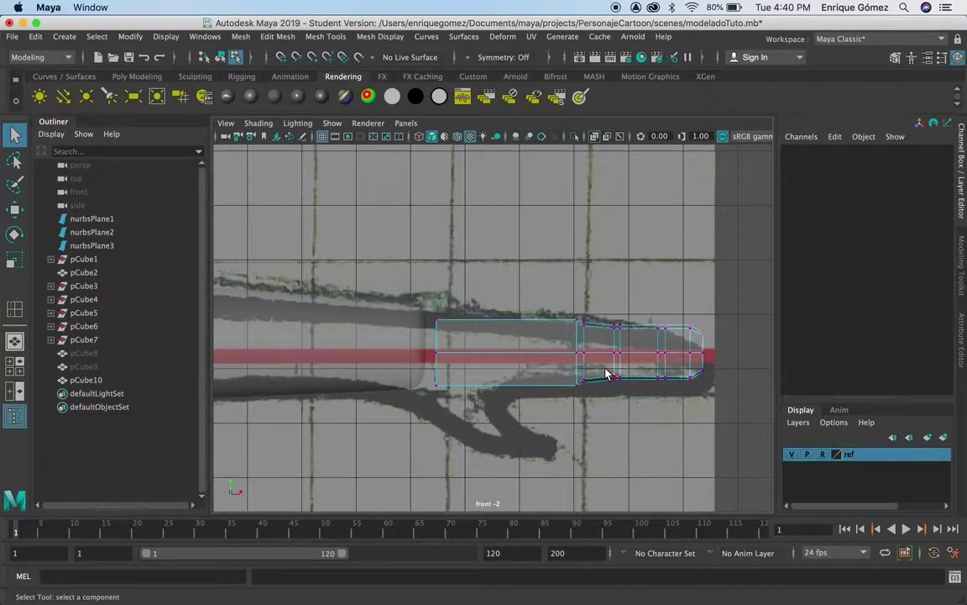
Raise the finger's underside vertices slightly to follow the drawn knuckle outline.
left_click_drag(611, 382, 617, 393)
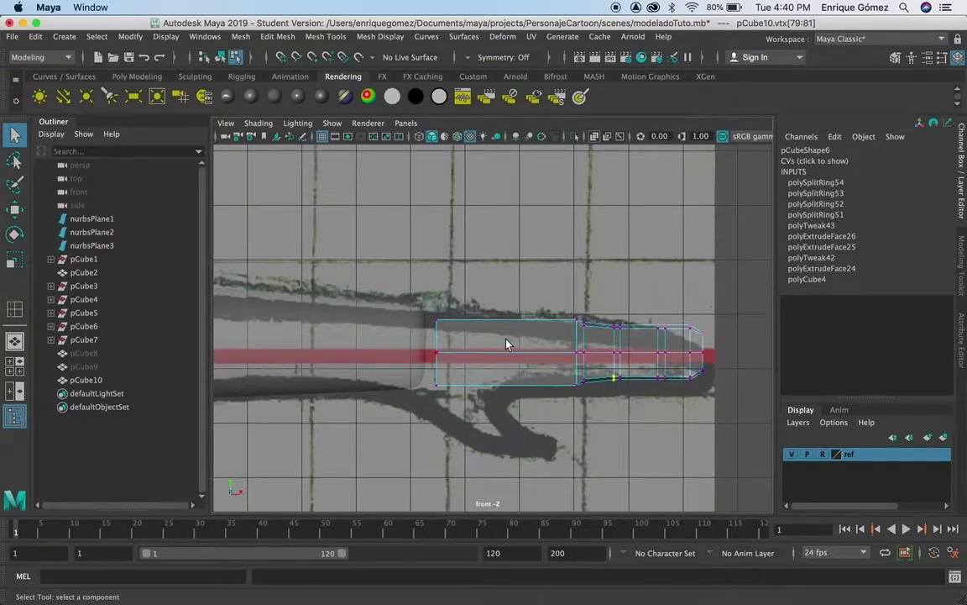
key("w")
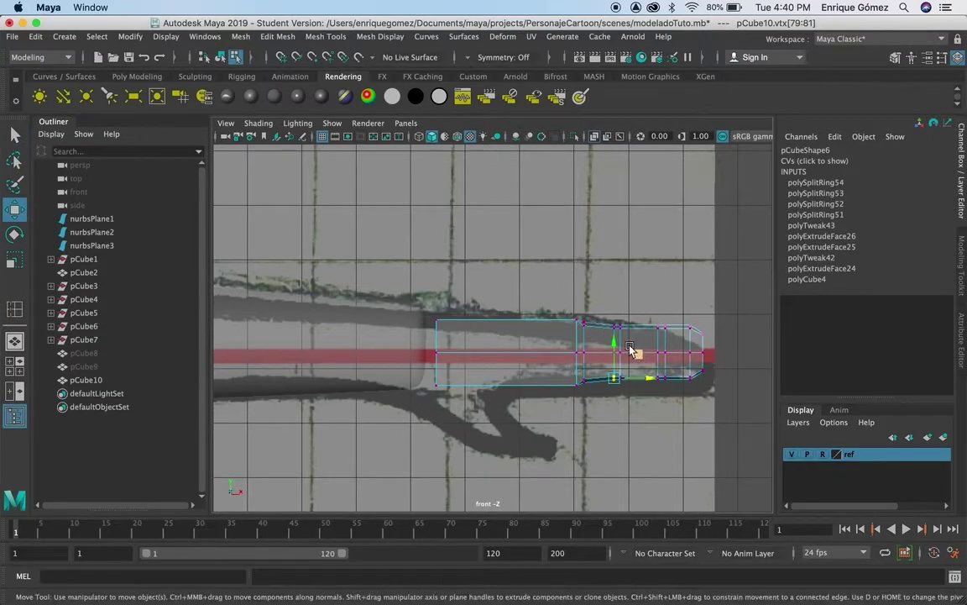
left_click_drag(616, 346, 615, 340)
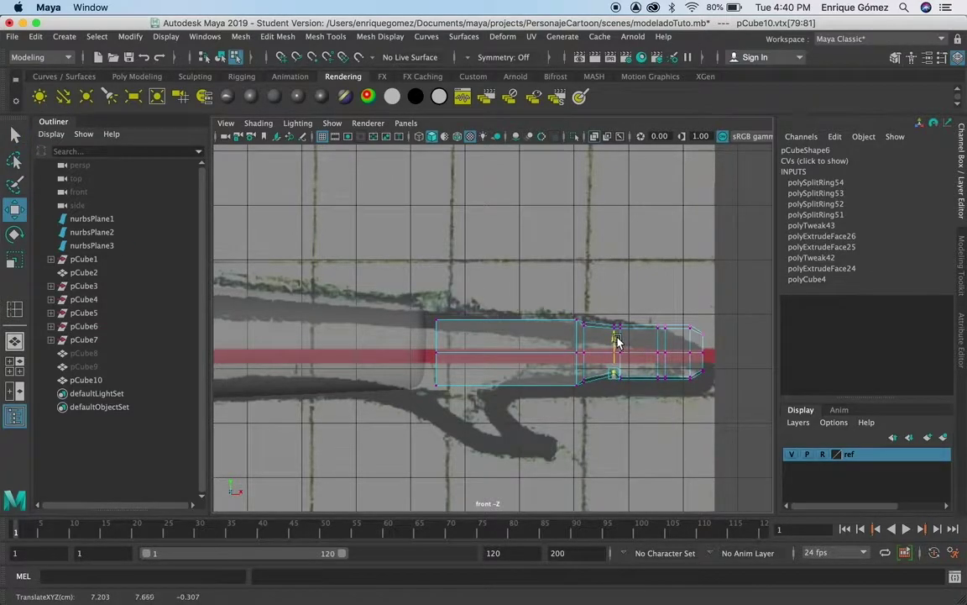
left_click(661, 397)
left_click_drag(660, 393, 654, 372)
left_click(663, 340)
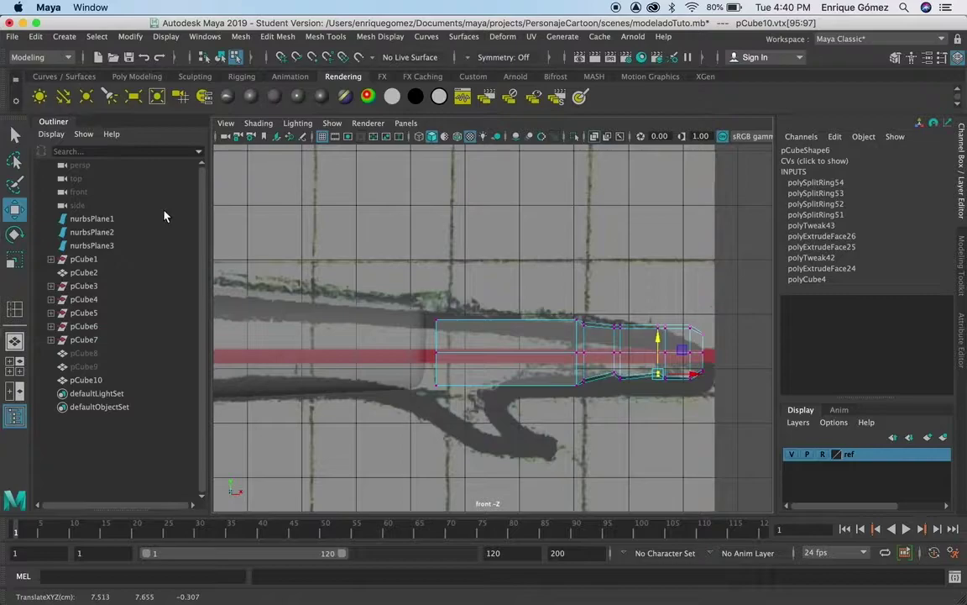
left_click(15, 136)
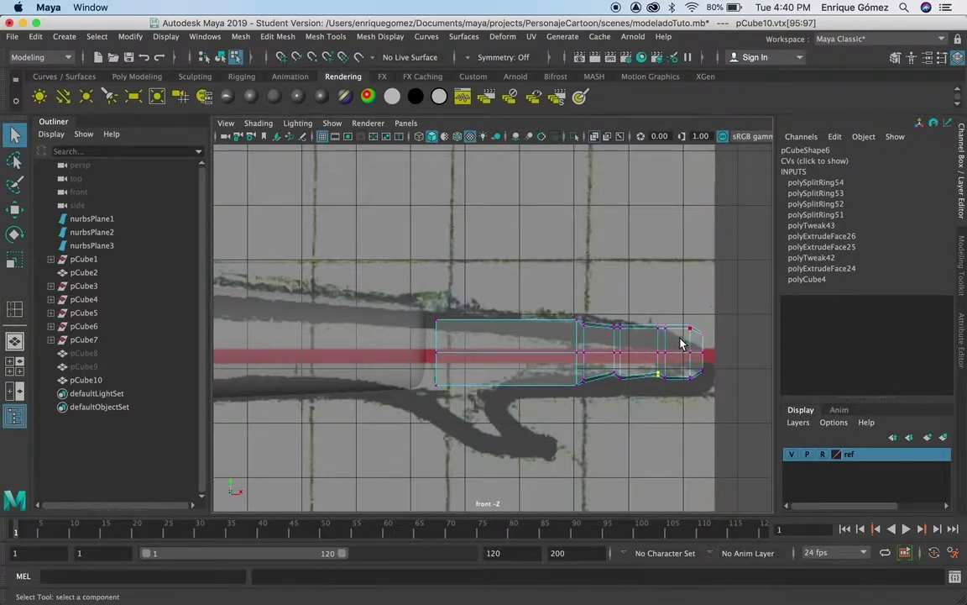
key("space")
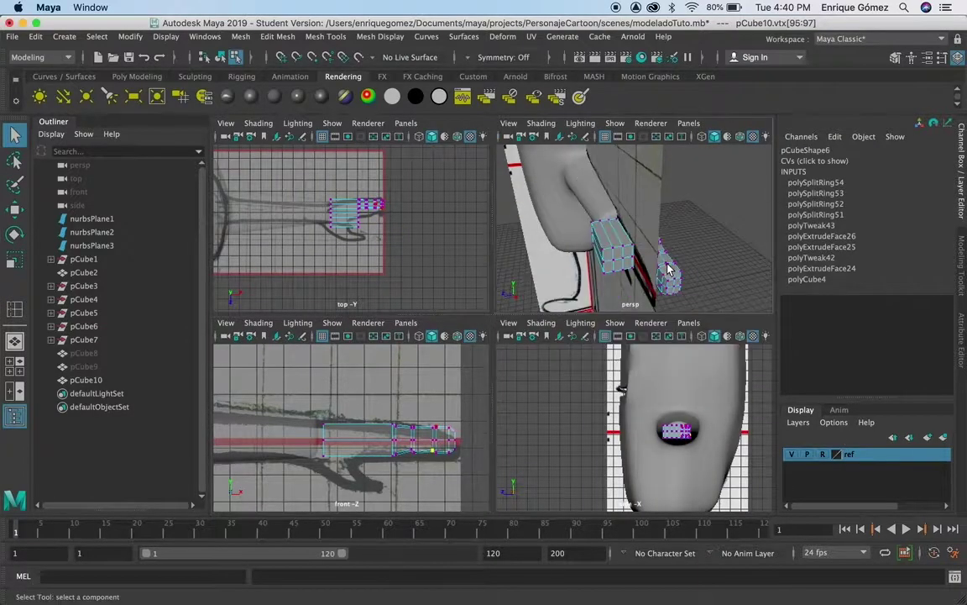
Maximize the perspective view, hide the reference image layer, and return the hand mesh to object mode.
key("space")
left_click(791, 454)
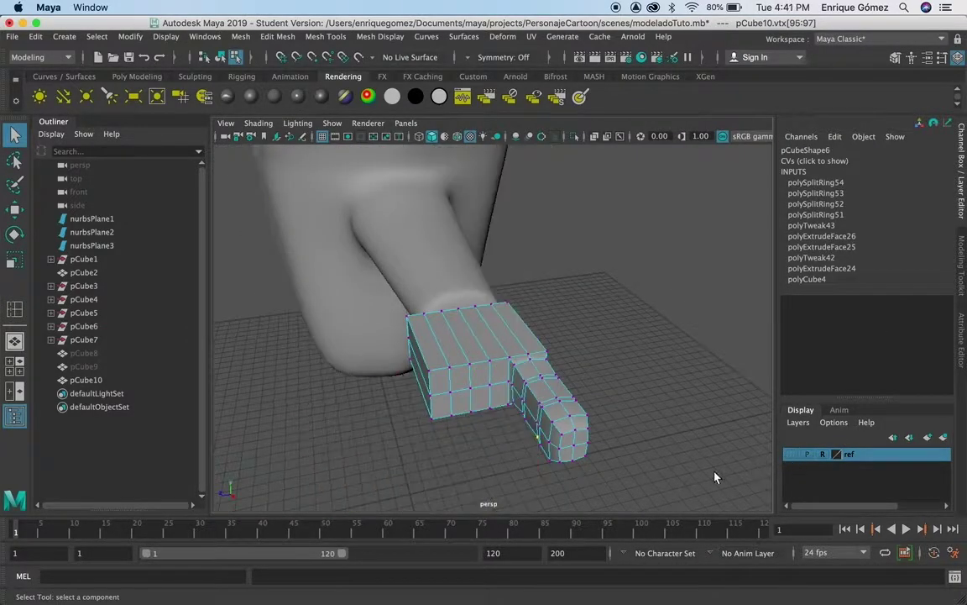
mouse_move(493, 480)
left_mouse_down("alt")
mouse_move(475, 461)
mouse_move(475, 471)
mouse_move(458, 466)
left_mouse_up("alt")
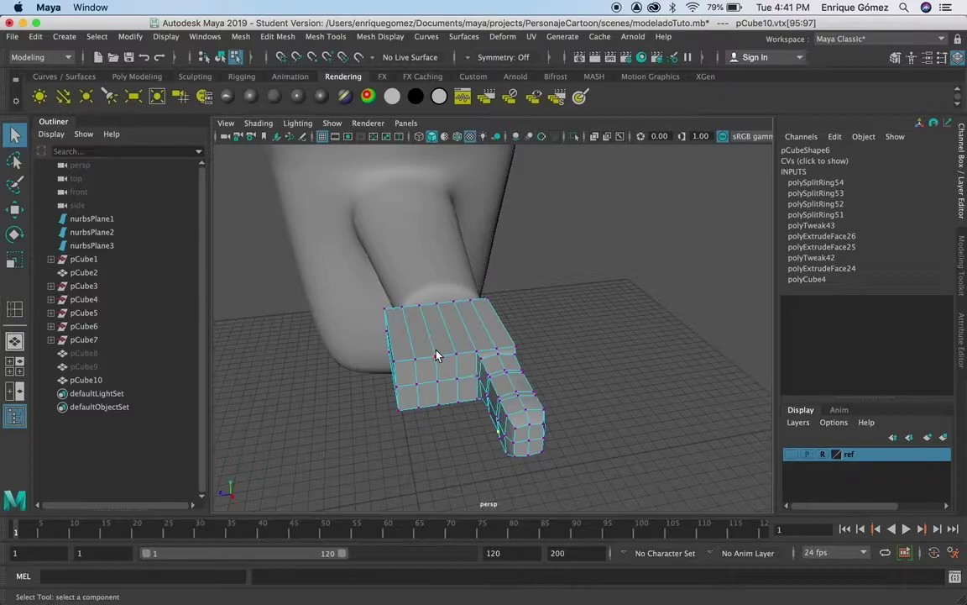
right_click(477, 331)
left_click(504, 208)
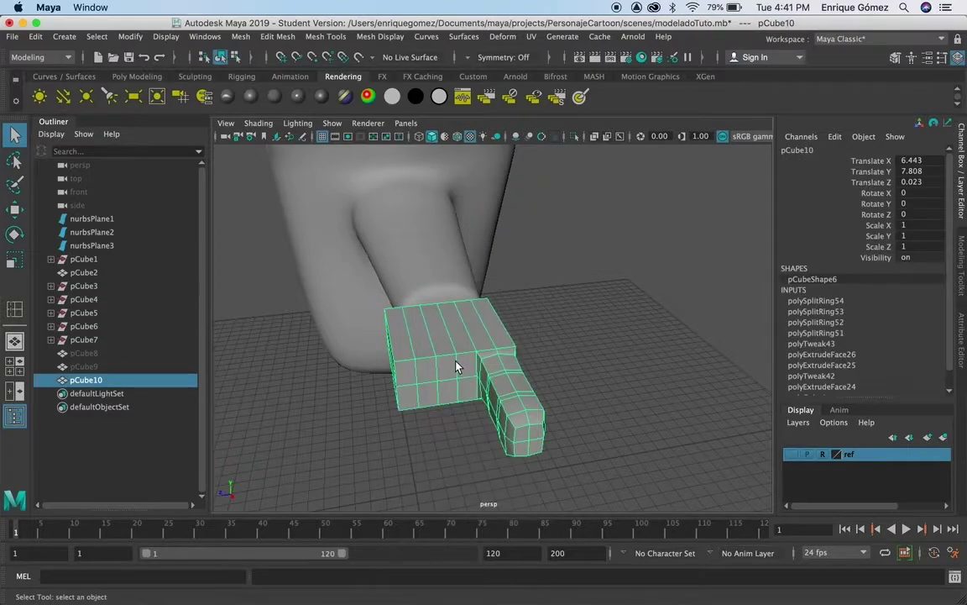
Duplicate the hand mesh twice and slide pCube11 and pCube12 apart along Z.
key("ctrl+d")
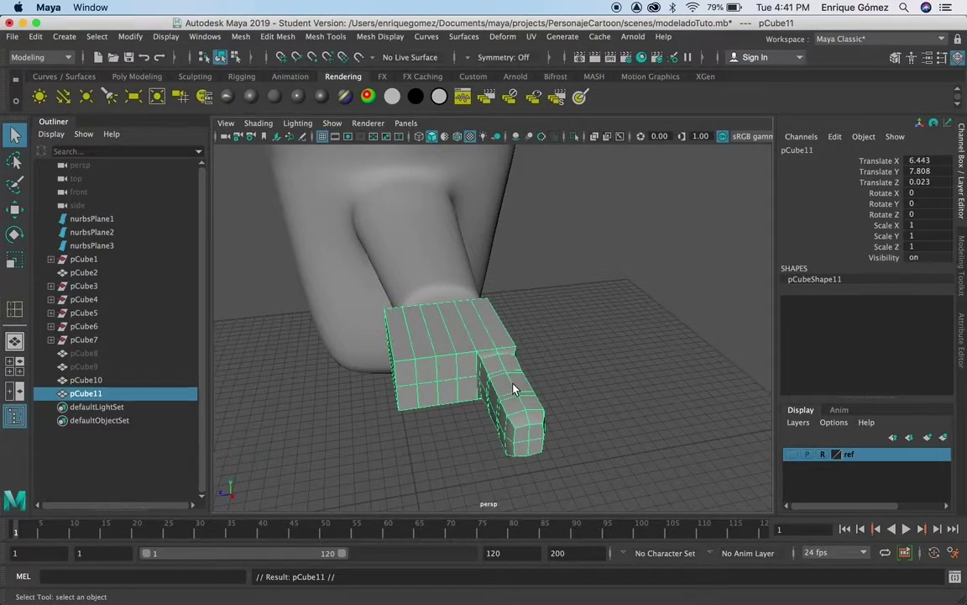
key("ctrl+d")
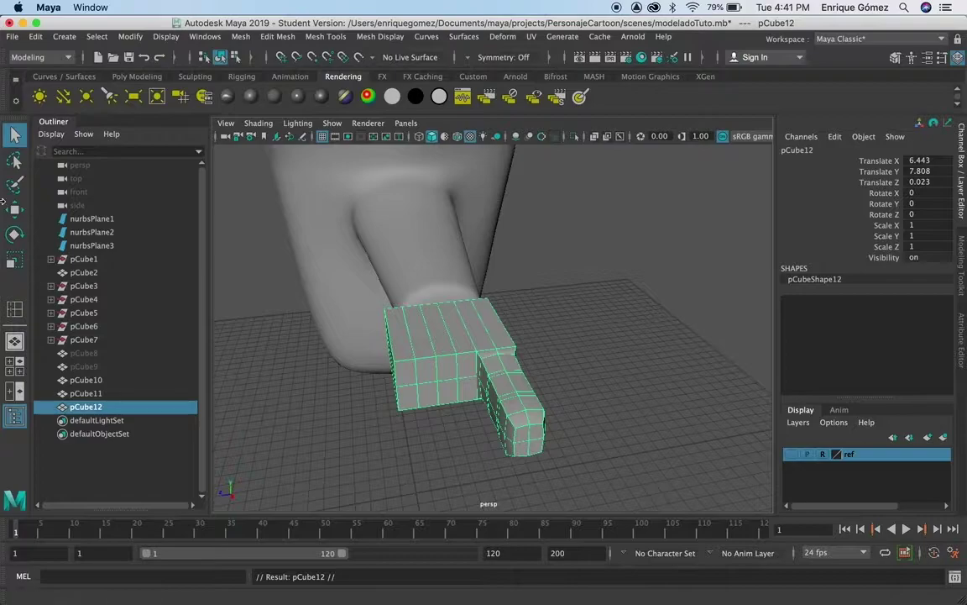
left_click(14, 209)
left_click_drag(417, 357, 561, 359)
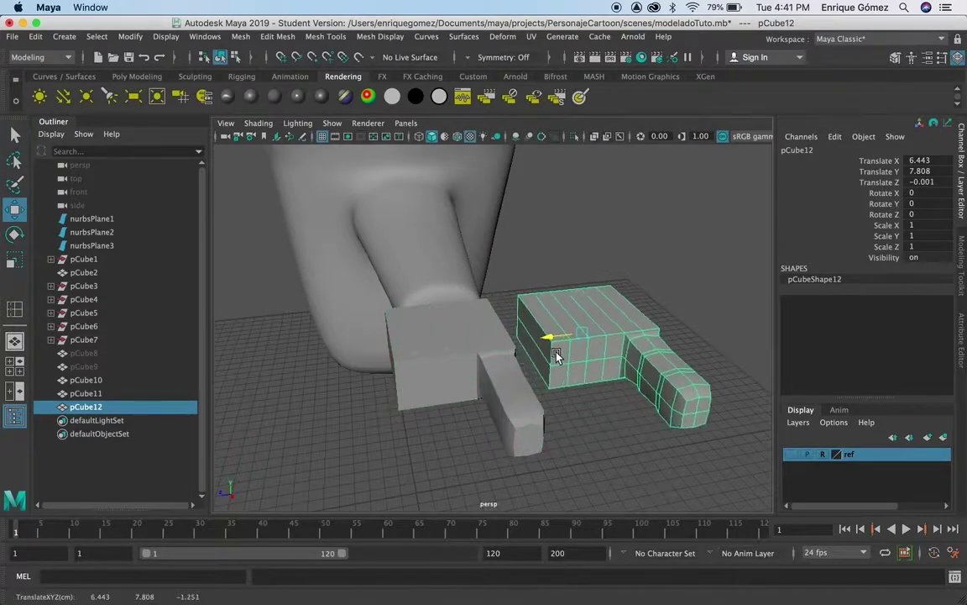
left_click(91, 393)
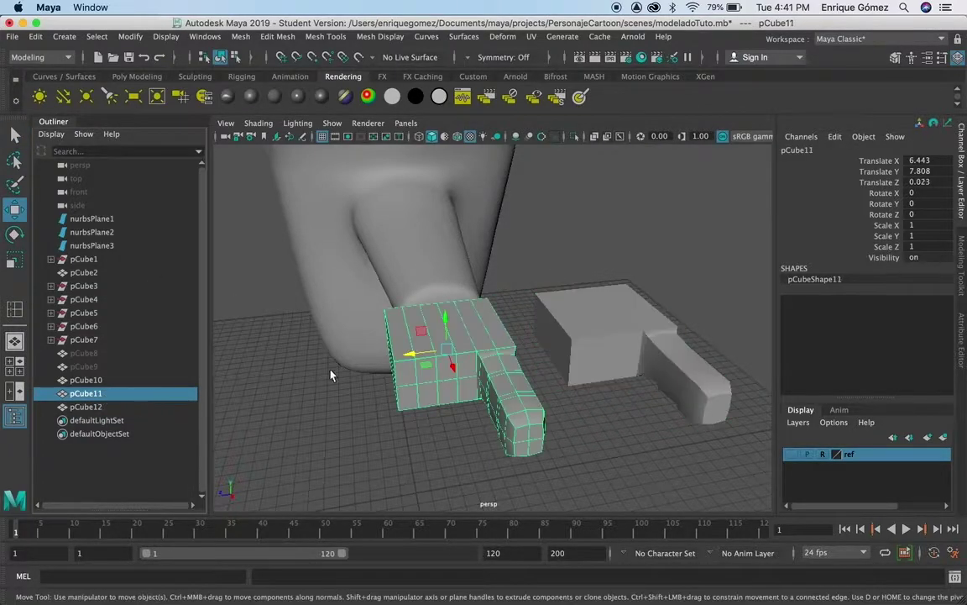
left_click_drag(414, 356, 262, 393)
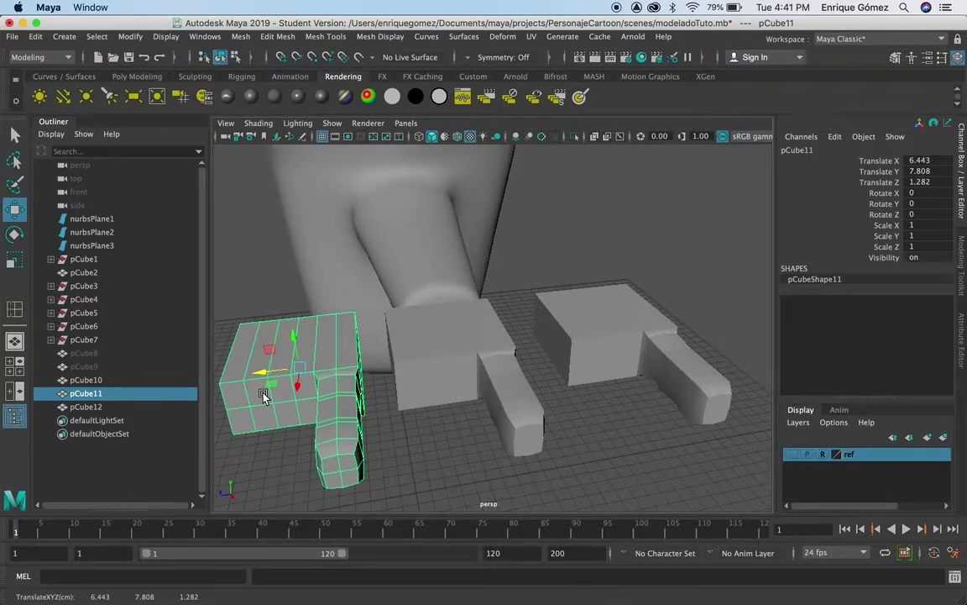
Delete the palm faces from pCube12 in face mode.
right_click(609, 316)
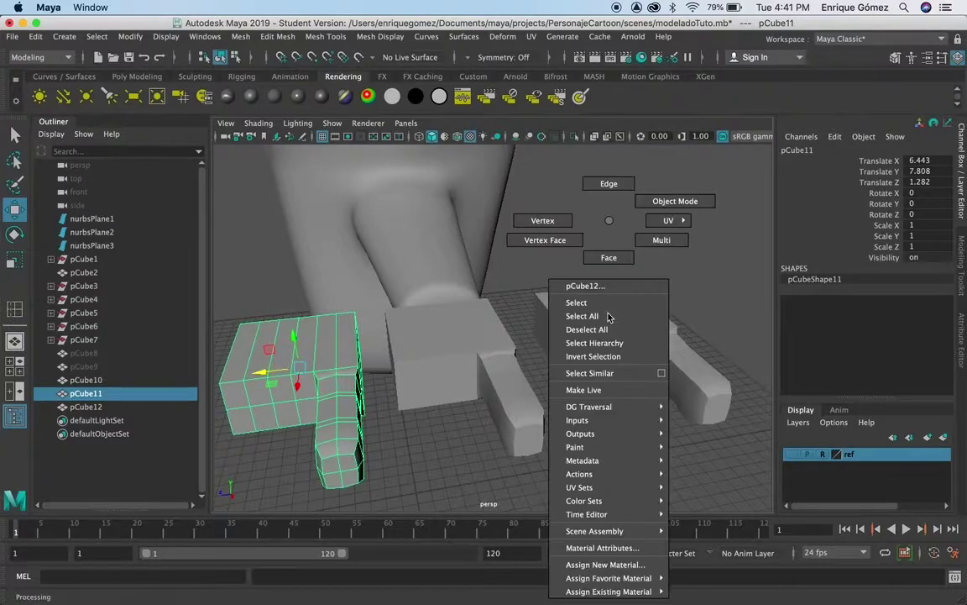
left_click(609, 258)
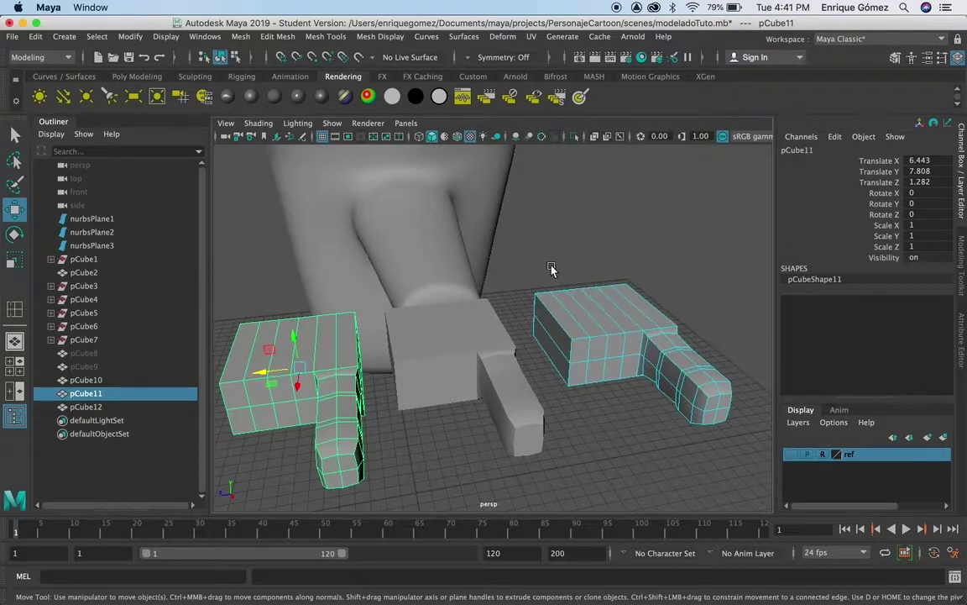
left_click_drag(540, 252, 620, 387)
key("Delete")
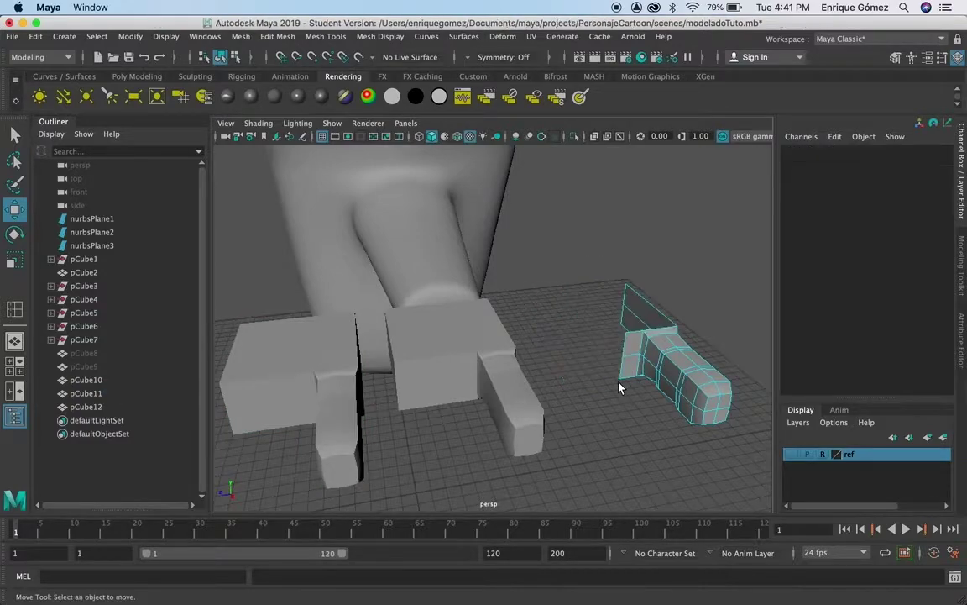
Delete the remaining upper palm faces and a small leftover face from pCube12.
left_click_drag(628, 303, 629, 336)
key("Delete")
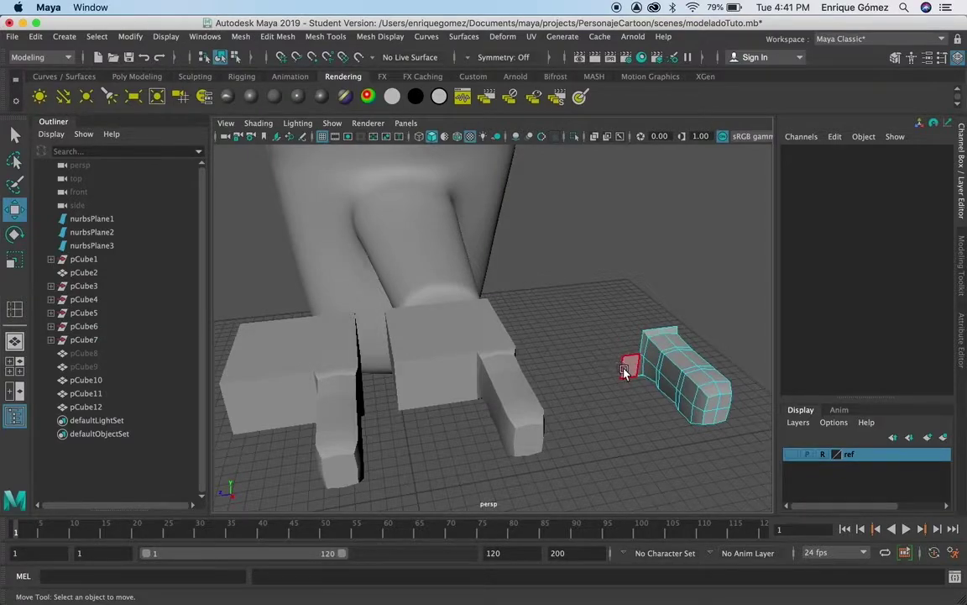
left_click(623, 372)
key("Delete")
left_click(585, 403)
Orbit around the finger piece, selecting and clearing its top and open-end faces.
left_click_drag(624, 345, 469, 336, "alt")
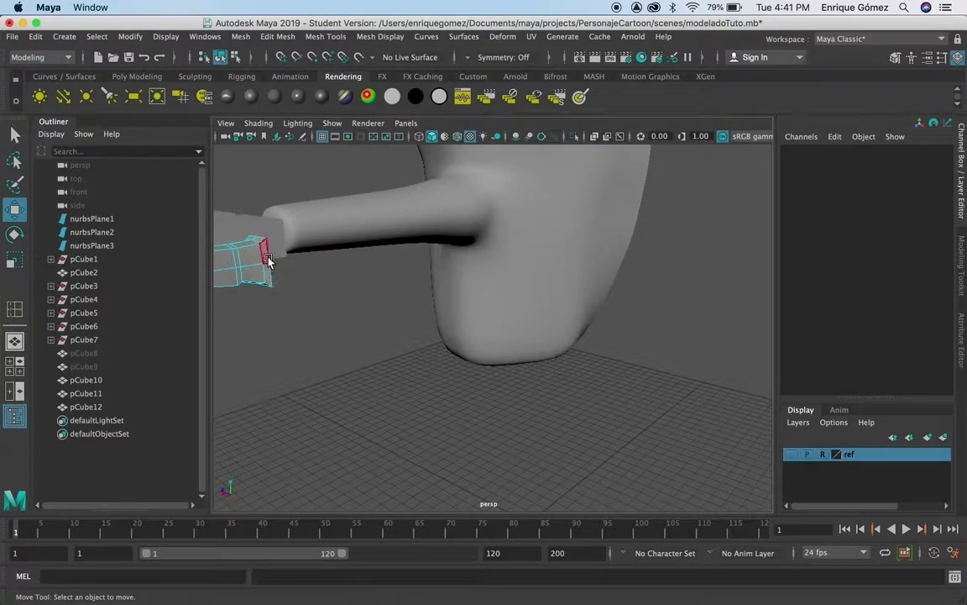
left_click_drag(313, 287, 440, 338, "alt")
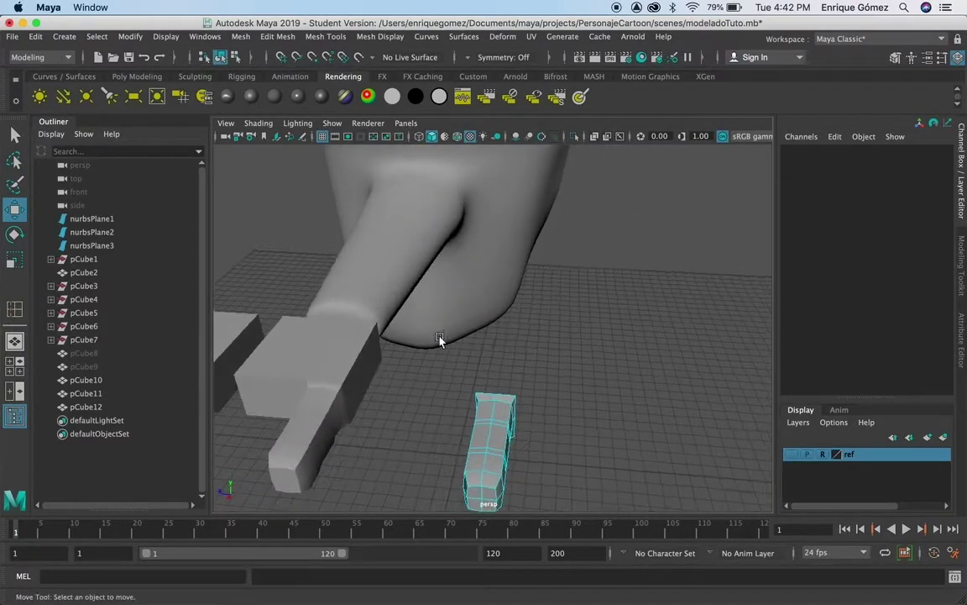
left_click(488, 393)
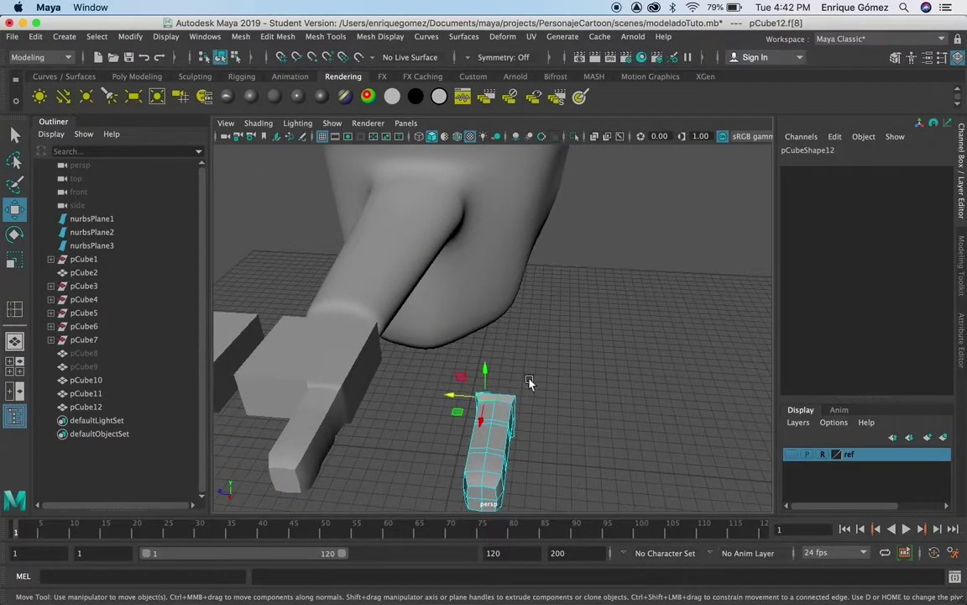
left_click(531, 381)
left_click(495, 396)
left_click(565, 431)
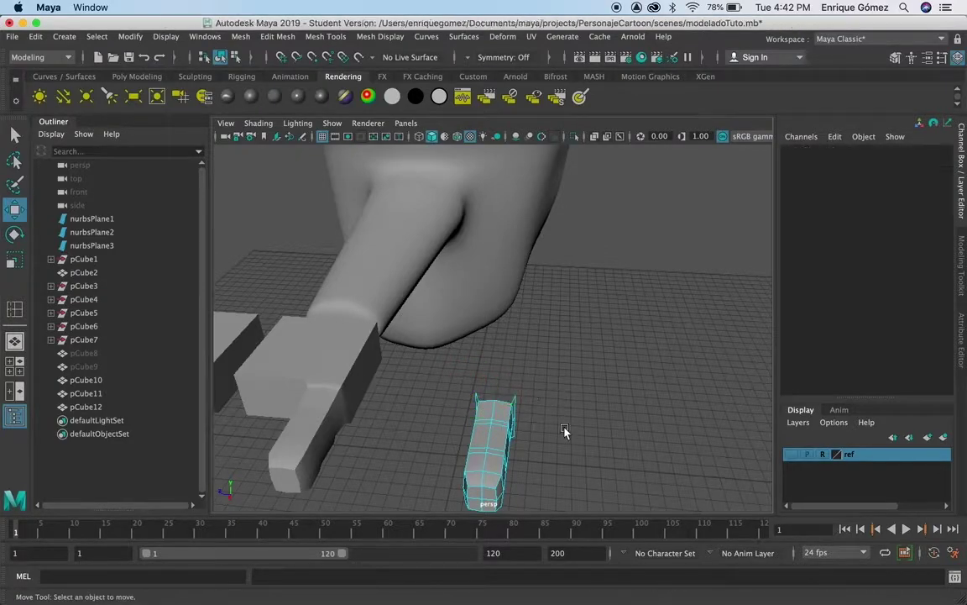
left_click_drag(565, 449, 511, 436, "alt")
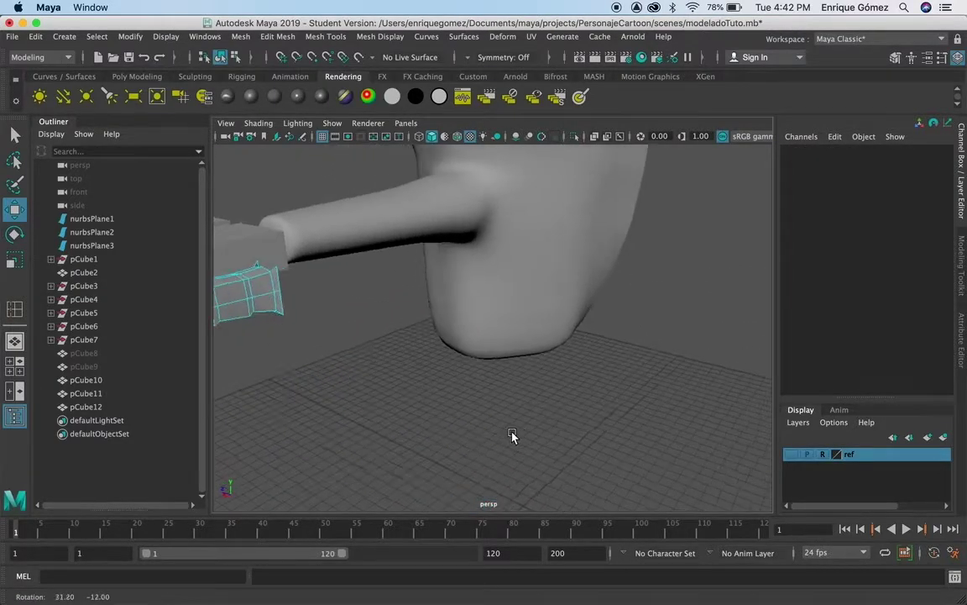
left_click(281, 287)
left_click(296, 307)
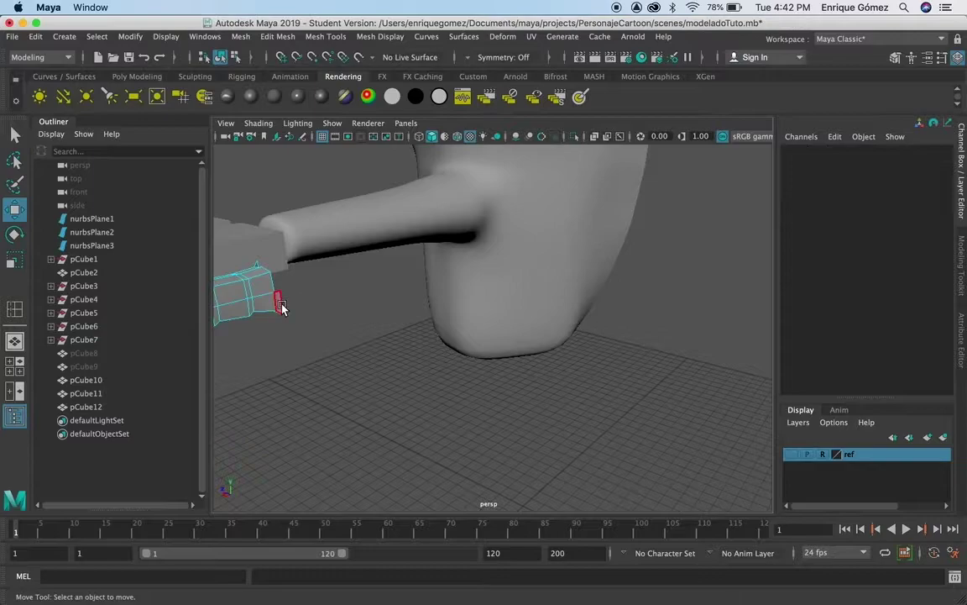
Inspect the finger piece's end and underside faces from a low angle, briefly selecting face 4.
left_click_drag(307, 366, 385, 385, "alt")
left_click(592, 336)
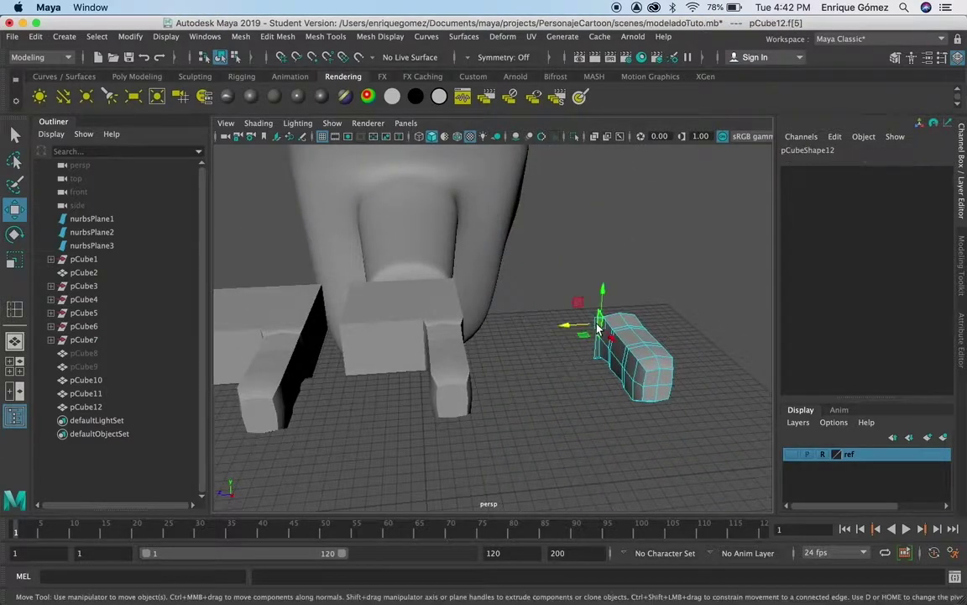
left_click(593, 359)
left_click(620, 422)
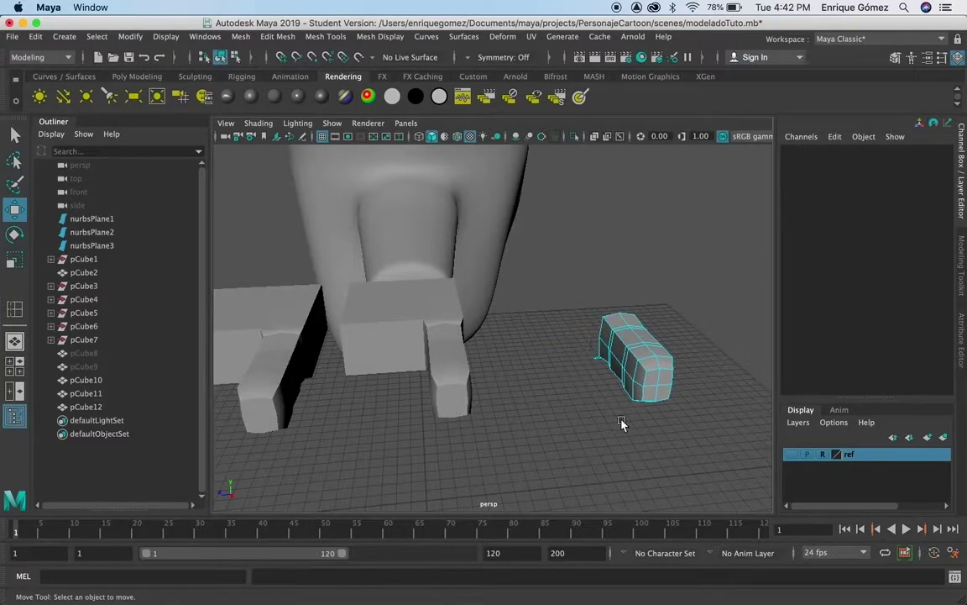
mouse_move(623, 431)
left_mouse_down("alt")
mouse_move(596, 408)
mouse_move(583, 412)
left_mouse_up("alt")
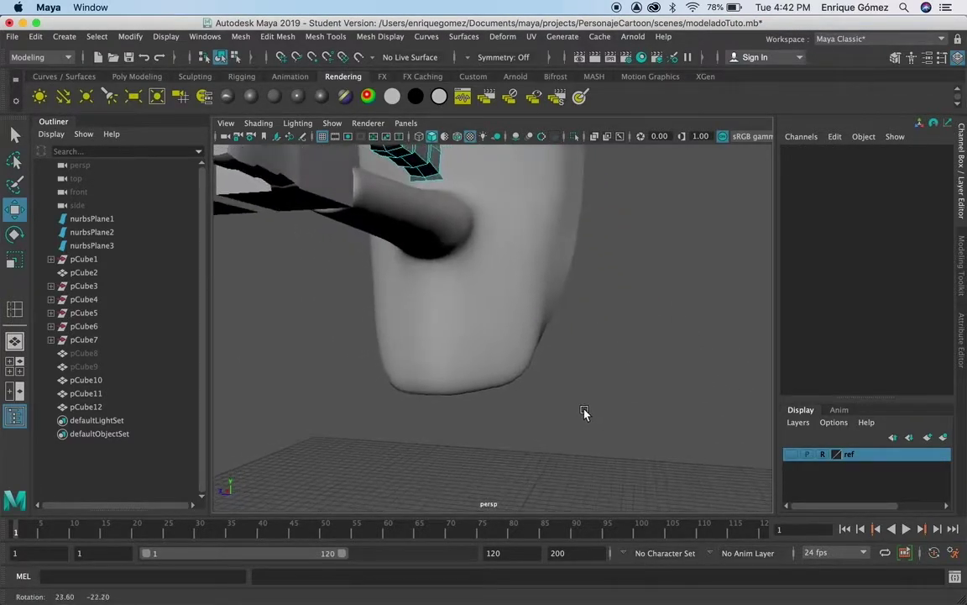
left_click(437, 183)
left_click(451, 266)
left_click(445, 258)
left_click(519, 334)
mouse_move(561, 313)
left_mouse_down("alt")
mouse_move(602, 335)
mouse_move(619, 330)
left_mouse_up("alt")
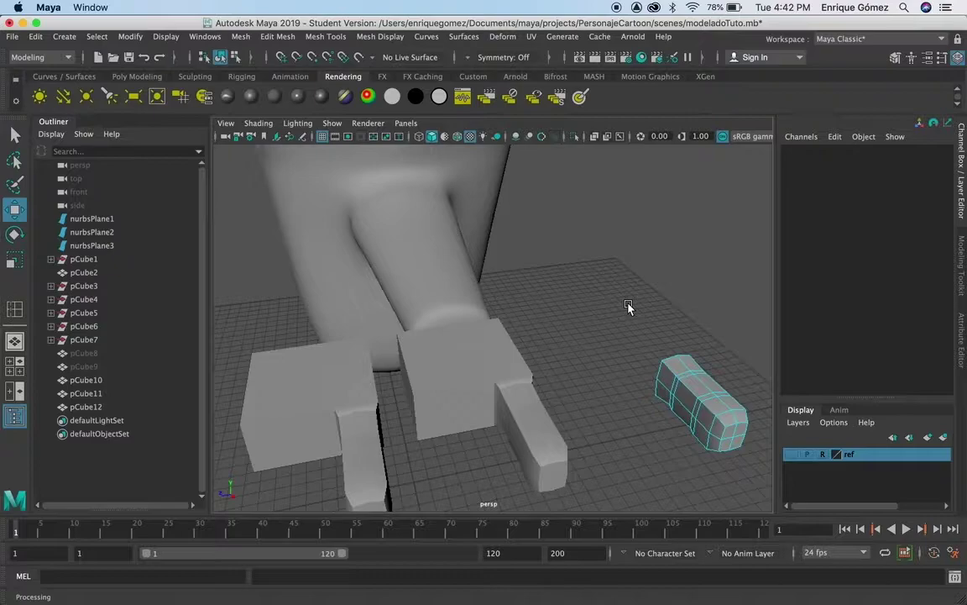
Select the finger block pCube12 and hand pCube10 and combine them into mesh pCube13.
mouse_move(687, 363)
right_mouse_down()
mouse_move(743, 220)
mouse_move(766, 201)
right_mouse_up()
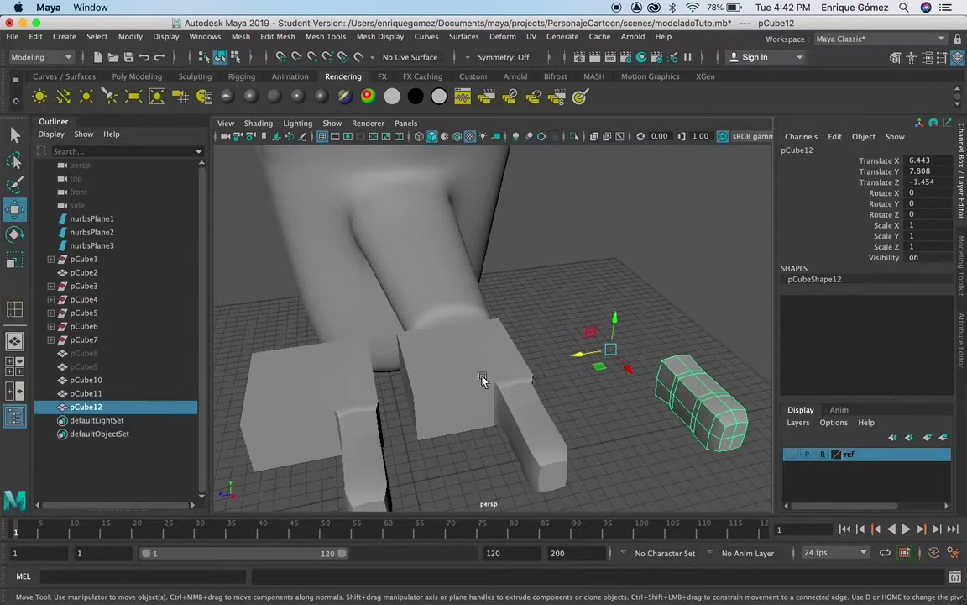
left_click(576, 377)
left_click(687, 391)
left_click(445, 368, "shift")
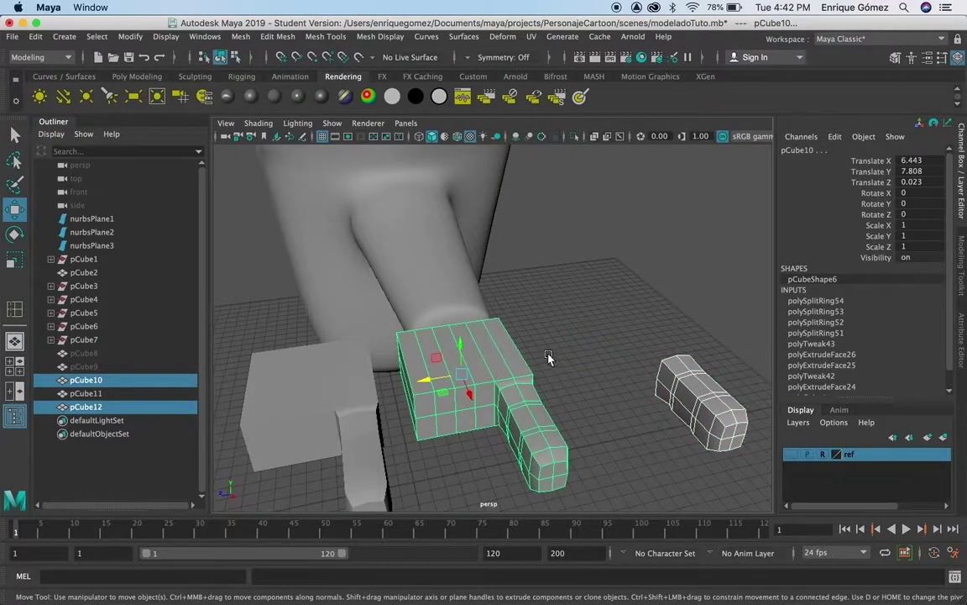
left_click_drag(637, 423, 655, 416, "alt")
left_click(239, 39)
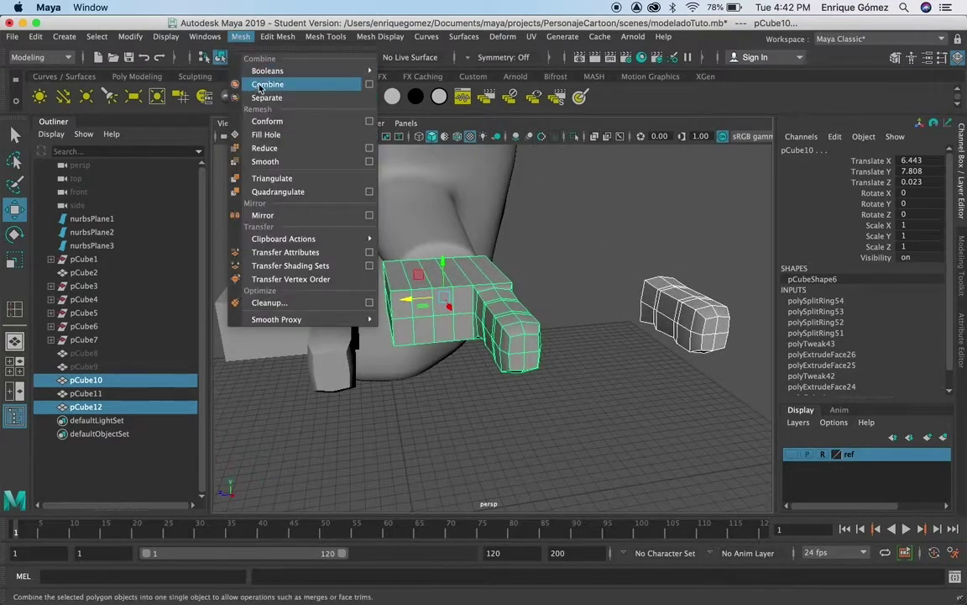
left_click(270, 85)
left_click(580, 300)
key("ctrl+z")
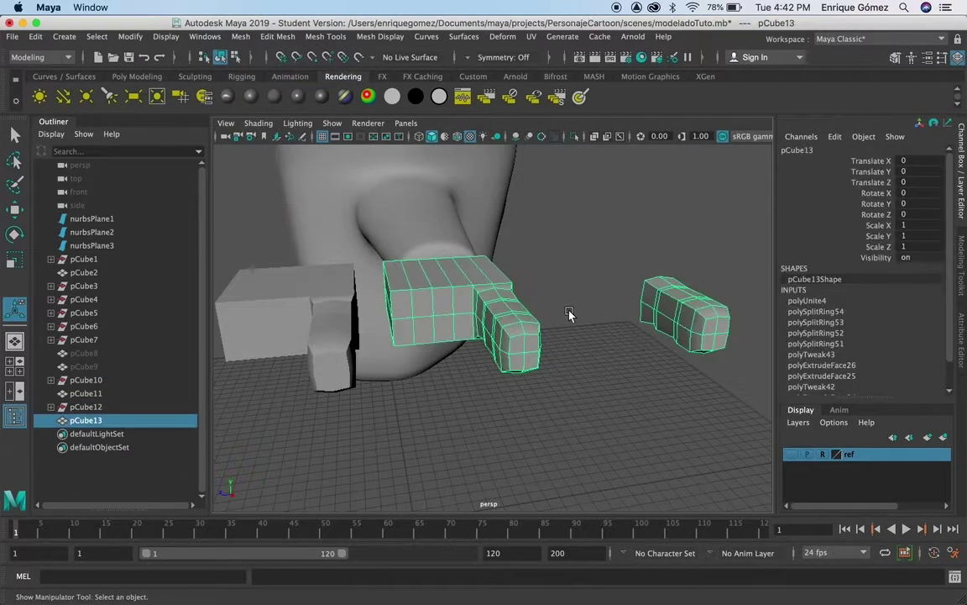
On pCube13, select the palm faces where the finger attaches plus all the loose finger's faces.
left_click(605, 344)
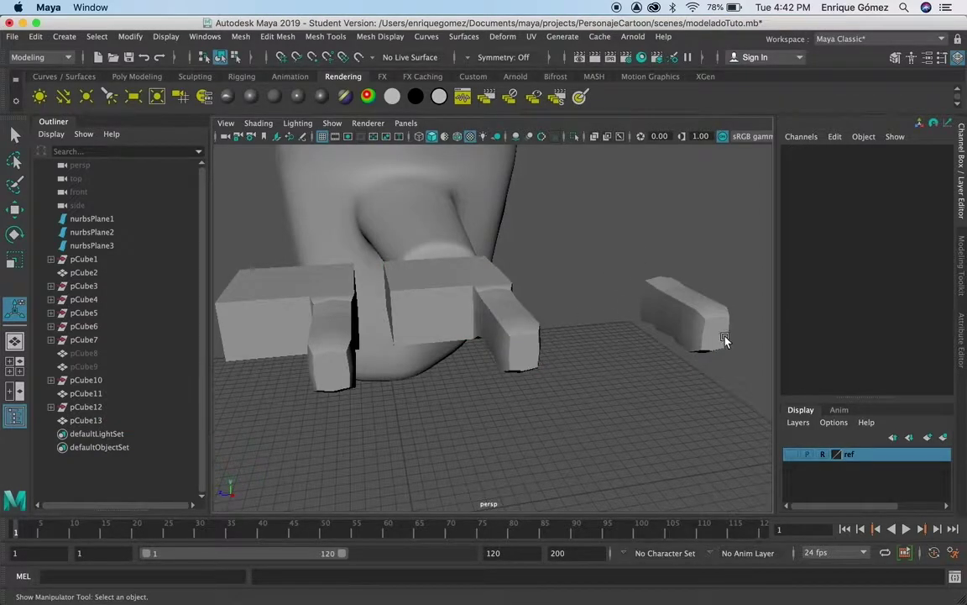
left_click(424, 333)
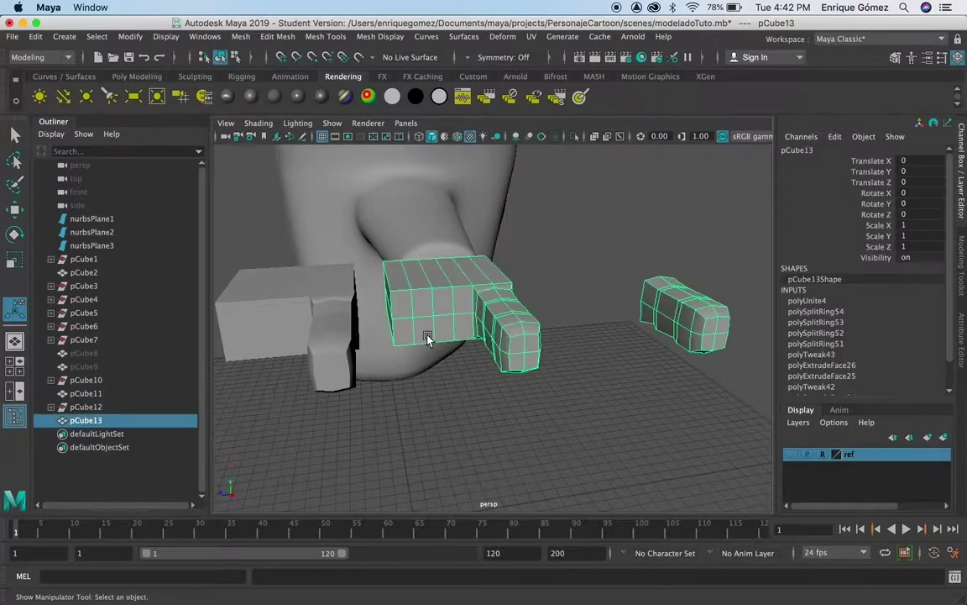
right_click_drag(429, 220, 452, 275)
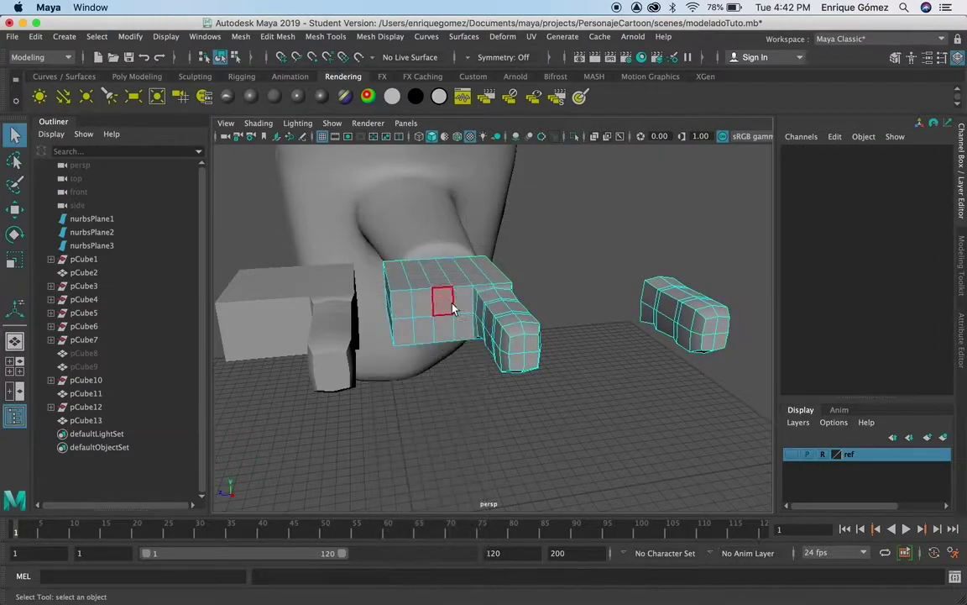
left_click(443, 304)
left_click(453, 305, "shift")
left_click(461, 324, "shift")
left_click(461, 327, "shift")
left_click(461, 328, "shift")
left_click(446, 336, "shift")
left_click_drag(613, 232, 751, 378)
mouse_move(667, 400)
left_mouse_down("alt")
mouse_move(712, 432)
mouse_move(750, 432)
left_mouse_up("alt")
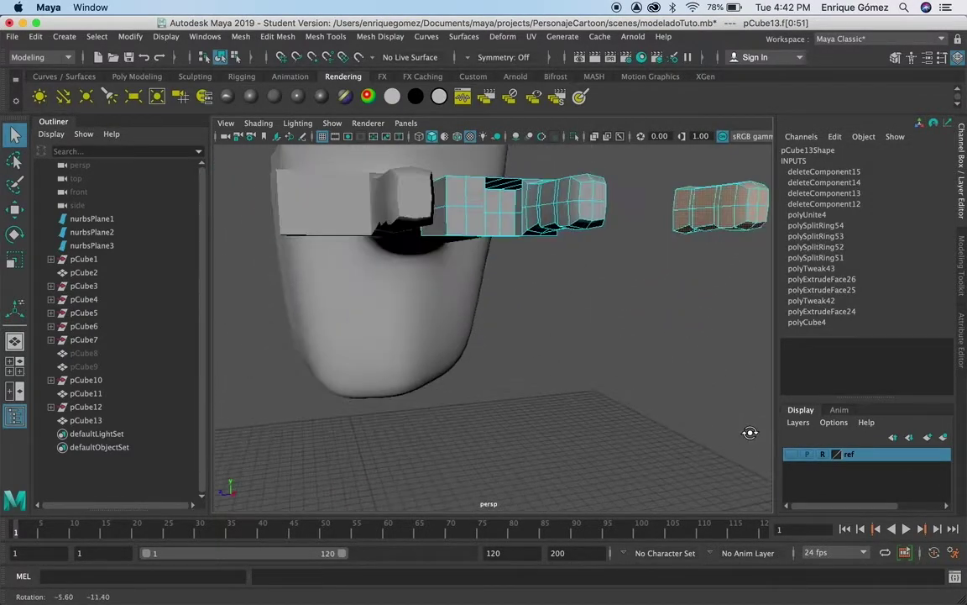
left_click_drag(750, 432, 735, 443, "alt")
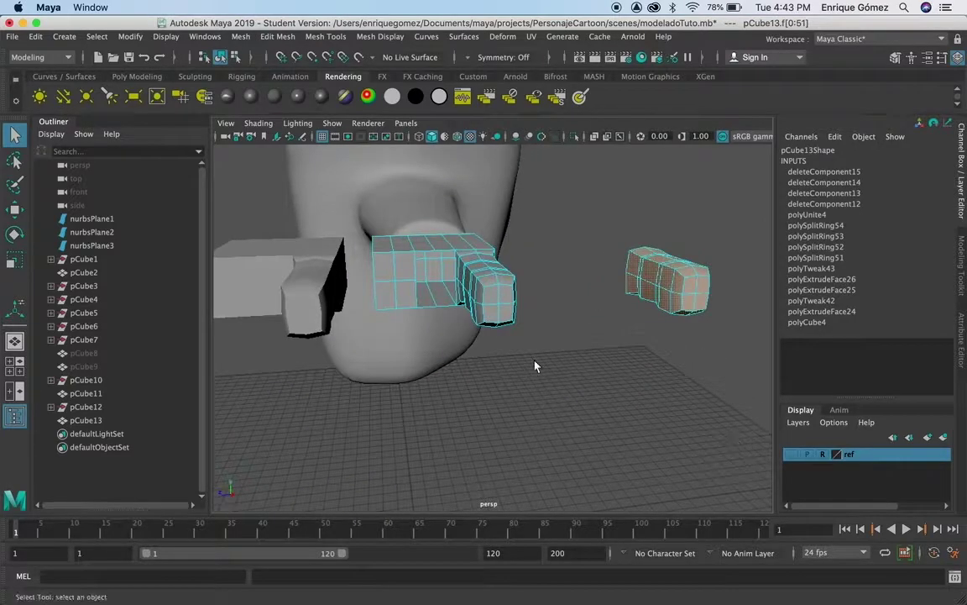
Slide the loose finger left under the palm beside the first finger and inspect its placement.
left_click(14, 208)
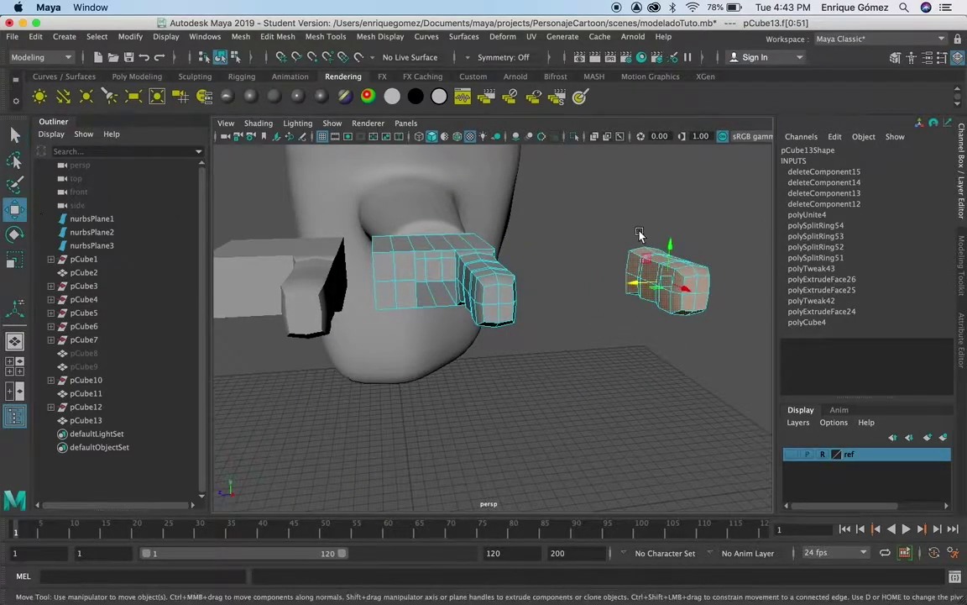
left_click_drag(672, 289, 416, 336)
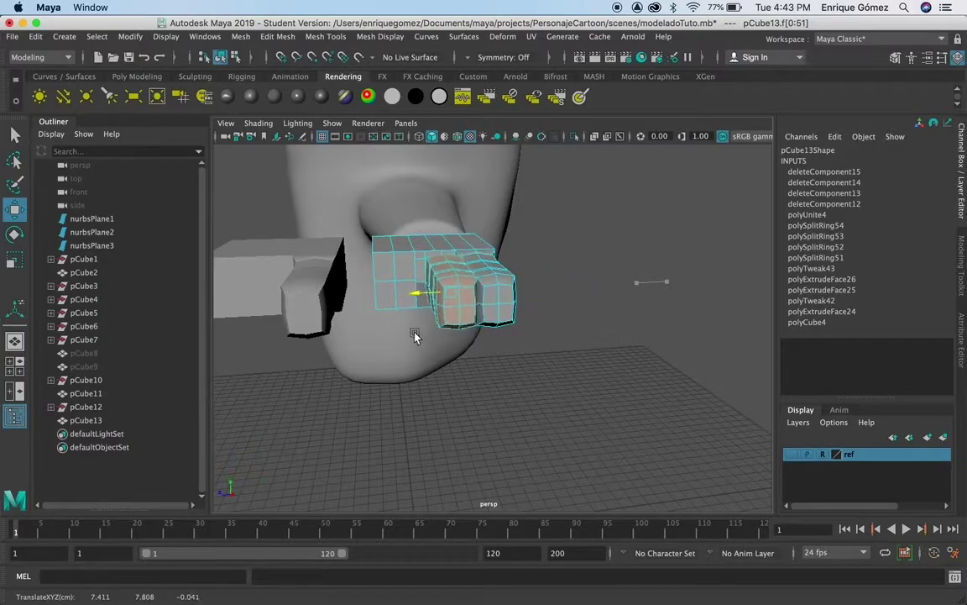
left_click_drag(479, 346, 567, 329, "alt")
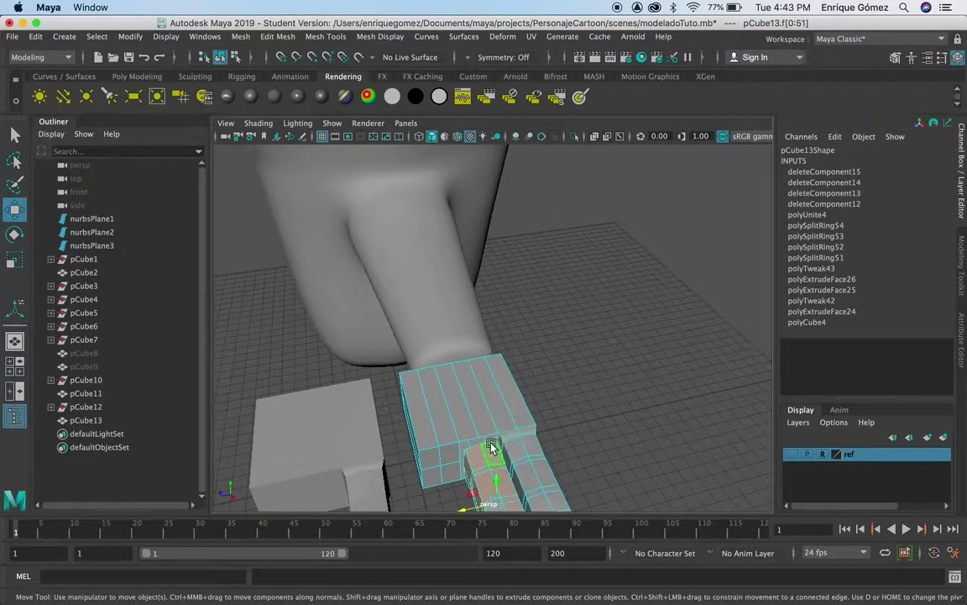
left_click_drag(533, 405, 588, 387, "alt")
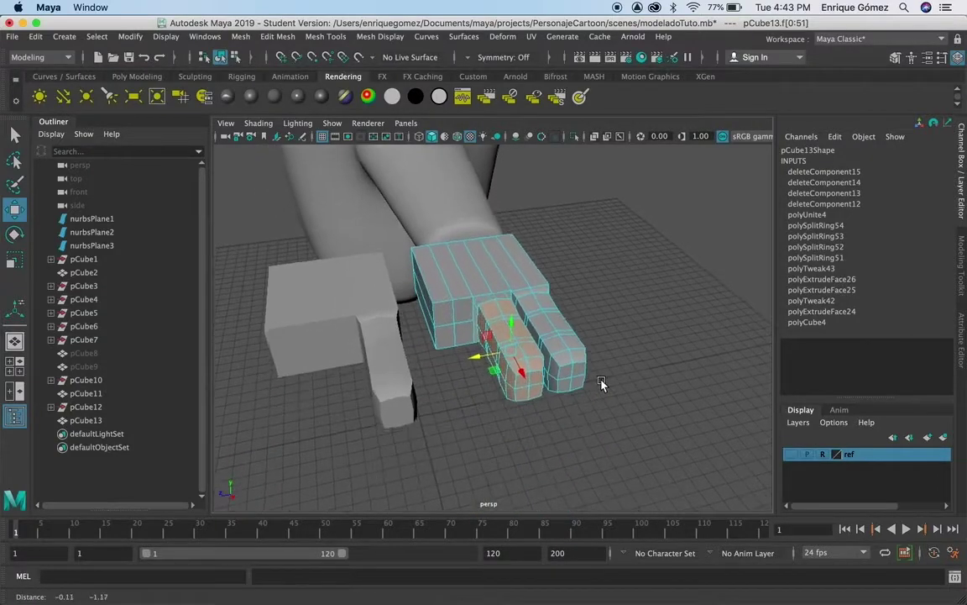
scroll(465, 313, "up", 3)
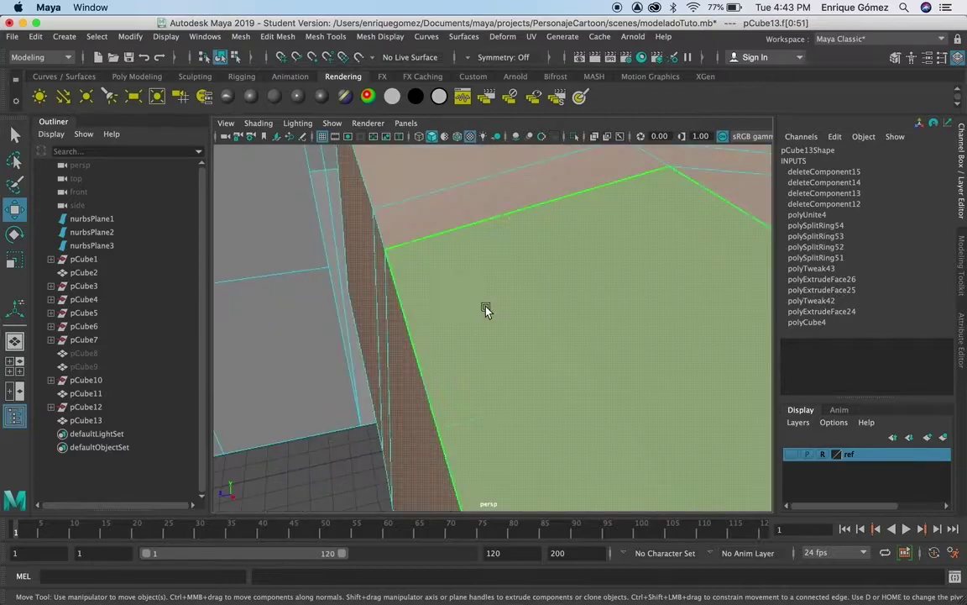
mouse_move(526, 286)
left_mouse_down("alt")
mouse_move(577, 283)
mouse_move(636, 317)
mouse_move(510, 352)
left_mouse_up("alt")
scroll(631, 321, "up", 5)
scroll(615, 322, "down", 3)
middle_click_drag(509, 352, 518, 352, "alt")
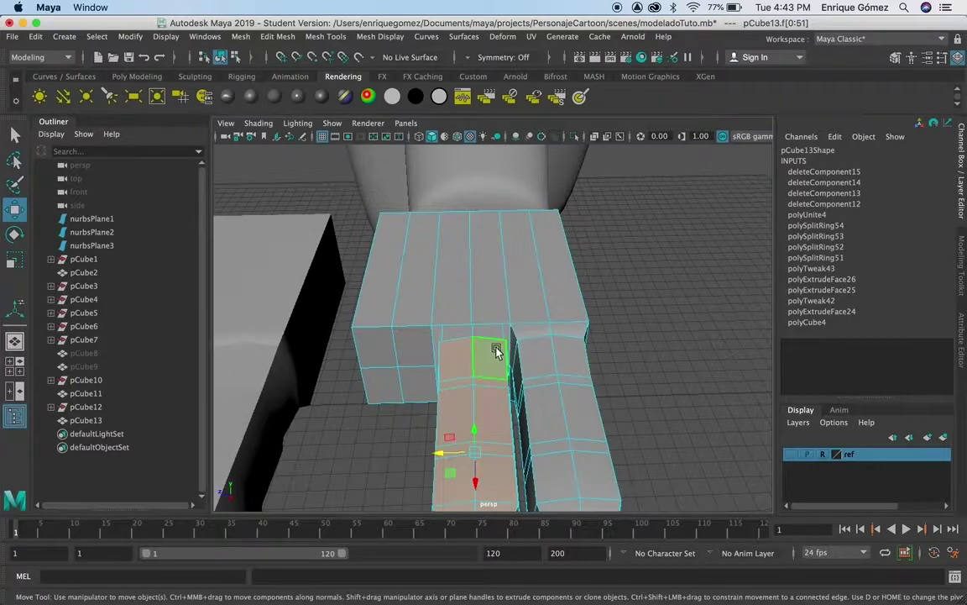
right_click_drag(492, 223, 430, 220)
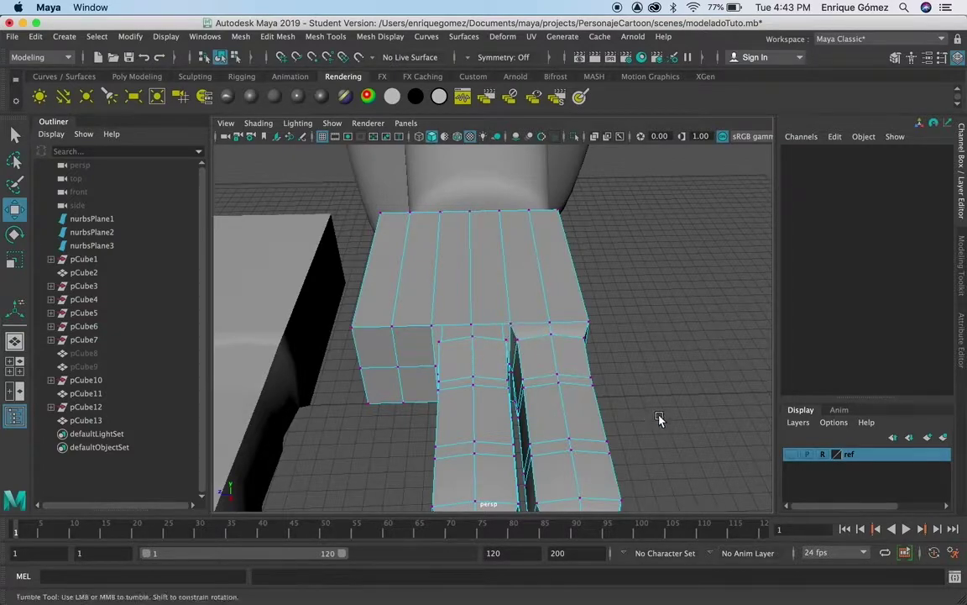
Zoom in on the open seam between the added finger and palm, then bring up Mesh Tools.
left_click_drag(593, 373, 658, 421, "alt")
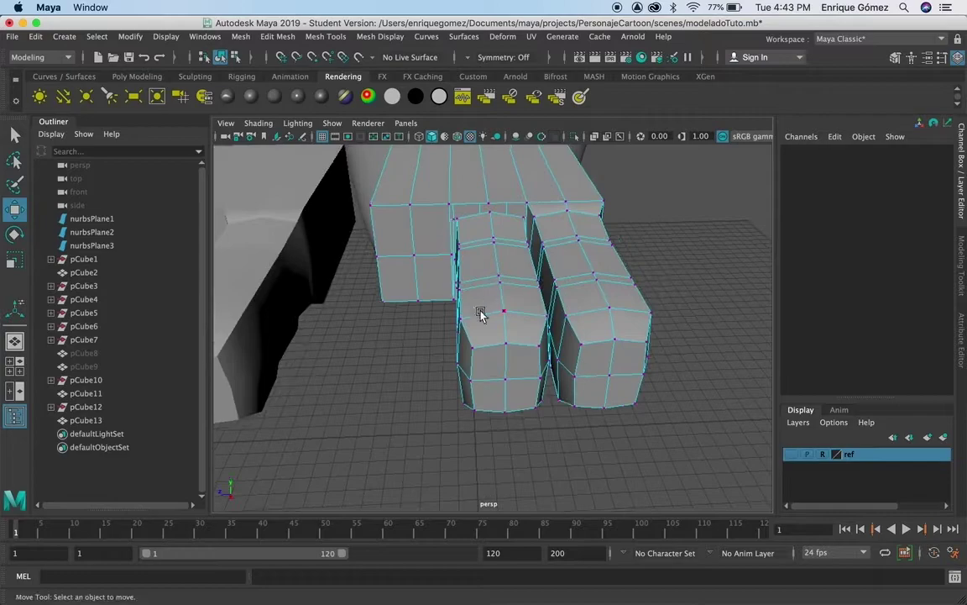
mouse_move(609, 376)
left_mouse_down("alt")
mouse_move(637, 378)
mouse_move(501, 340)
left_mouse_up("alt")
scroll(501, 340, "up", 5)
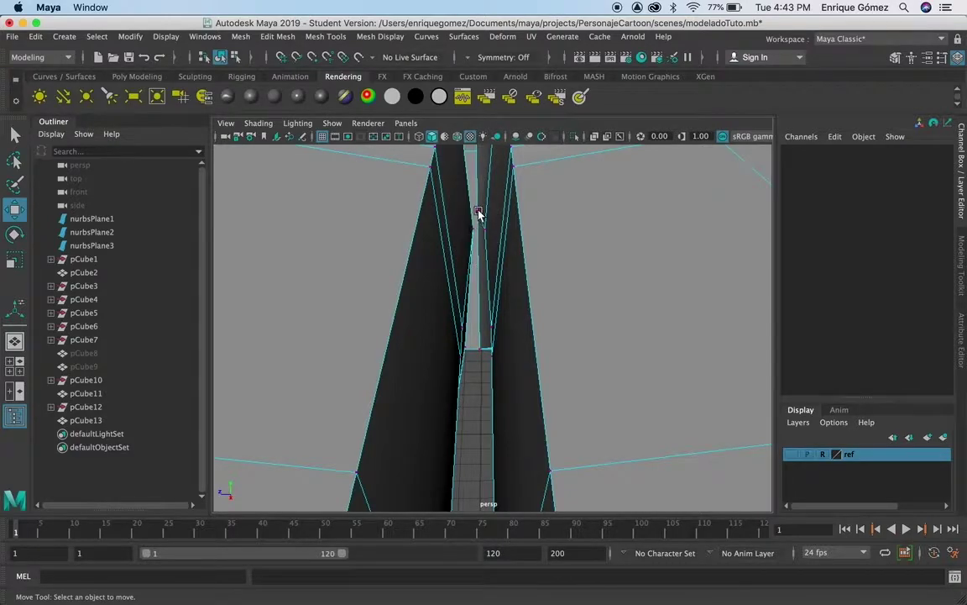
left_click_drag(480, 329, 480, 329, "alt")
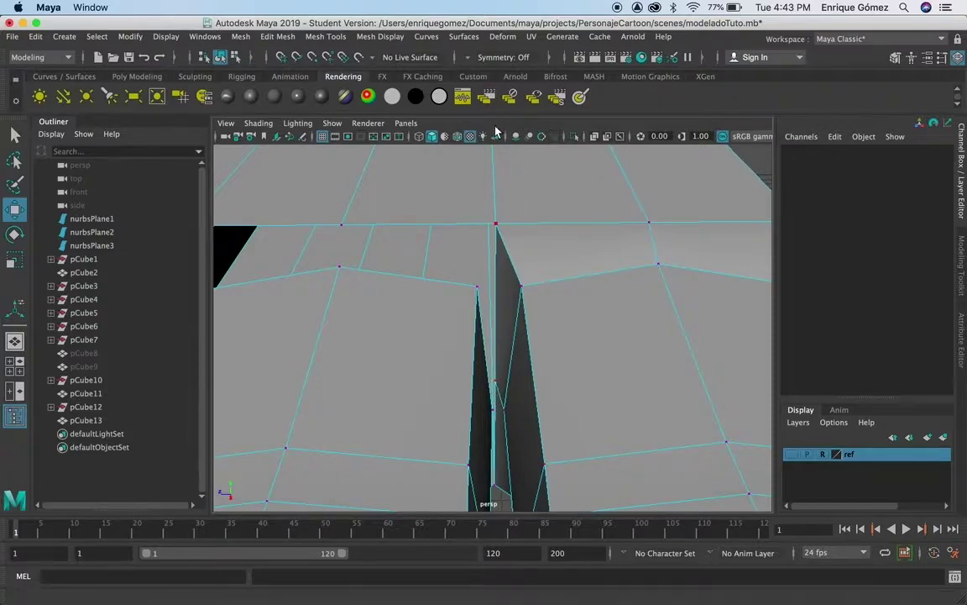
left_click(361, 36)
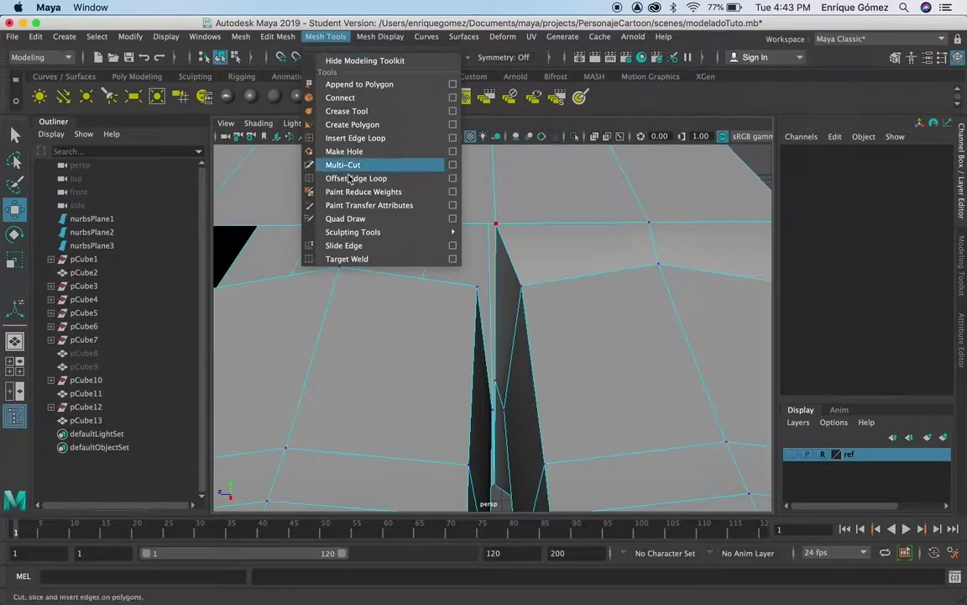
Target-weld the added finger's gap vertices onto the matching palm corner and edge vertices.
left_click(357, 260)
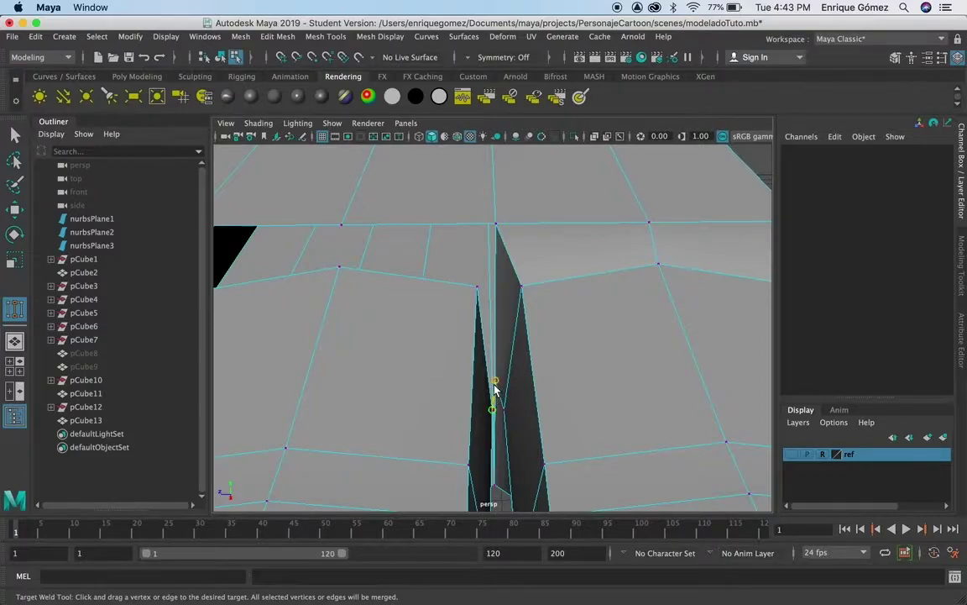
left_click_drag(494, 383, 496, 382)
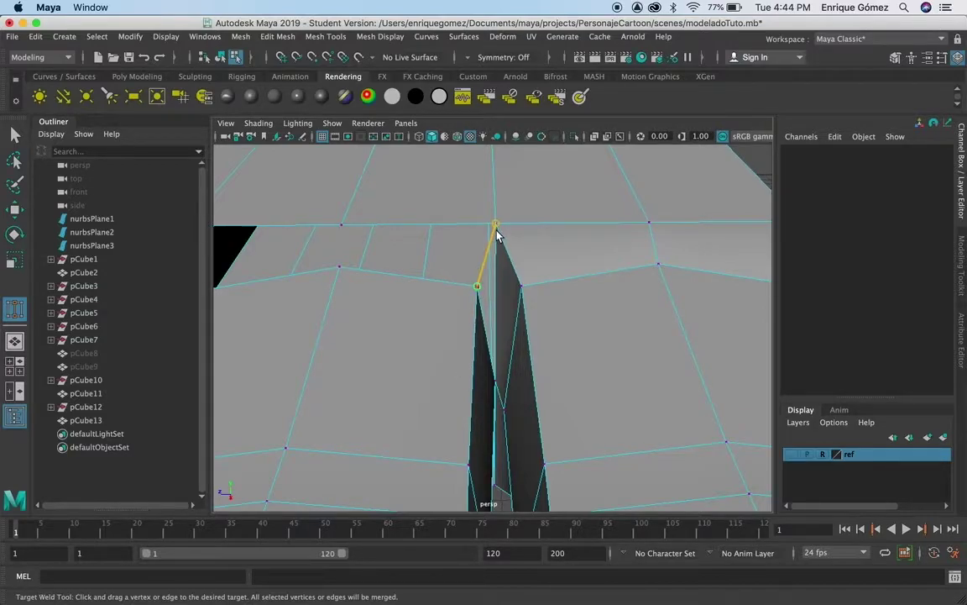
left_click_drag(496, 232, 495, 227)
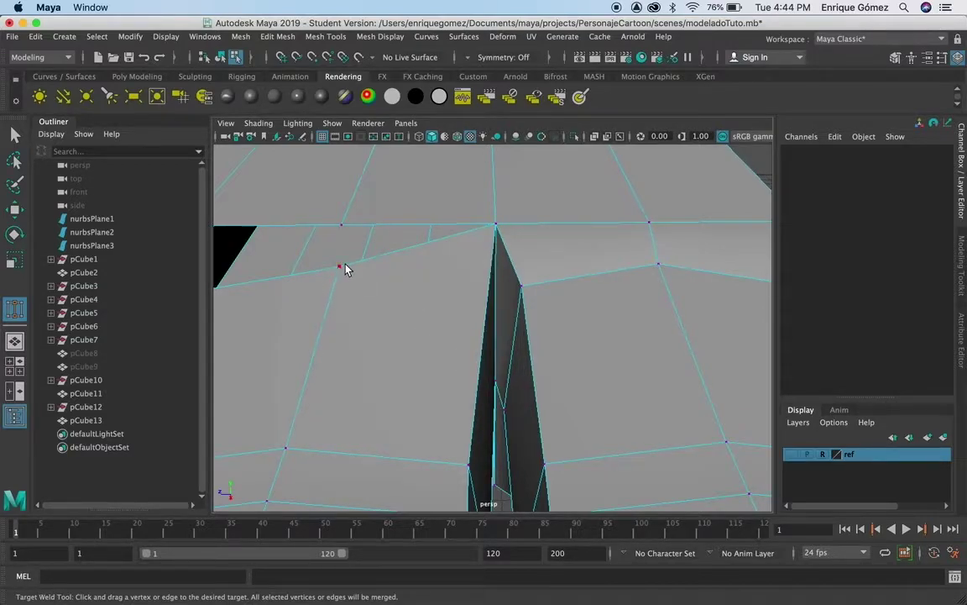
left_click_drag(339, 269, 340, 226)
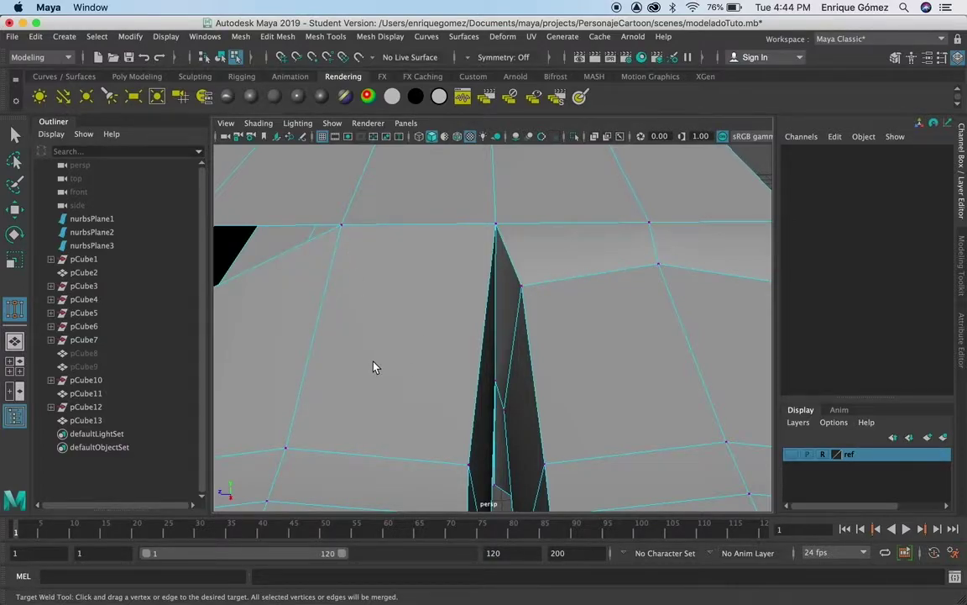
scroll(373, 366, "down", 5)
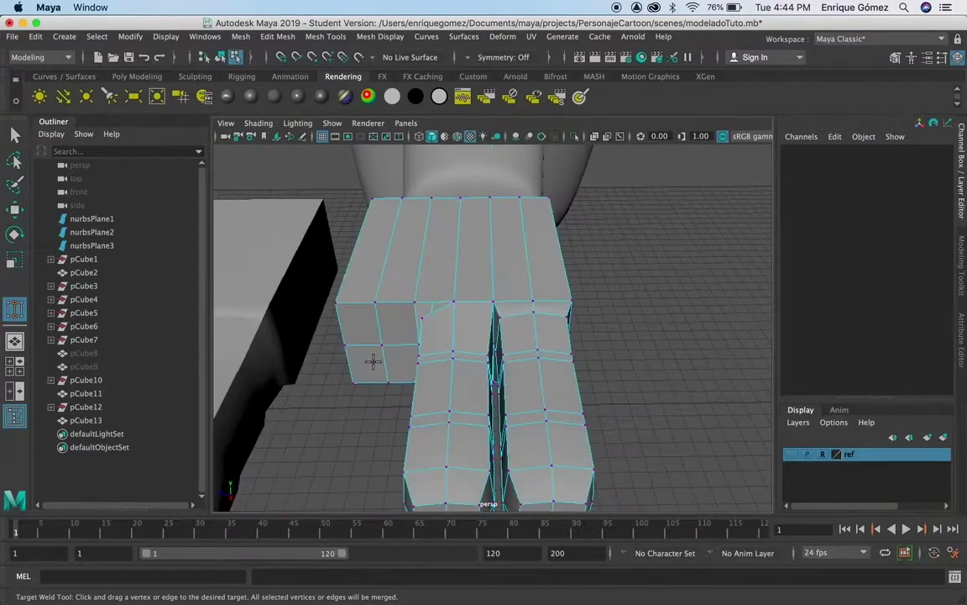
mouse_move(371, 361)
left_mouse_down("alt")
mouse_move(375, 394)
mouse_move(398, 399)
left_mouse_up("alt")
scroll(375, 394, "up", 5)
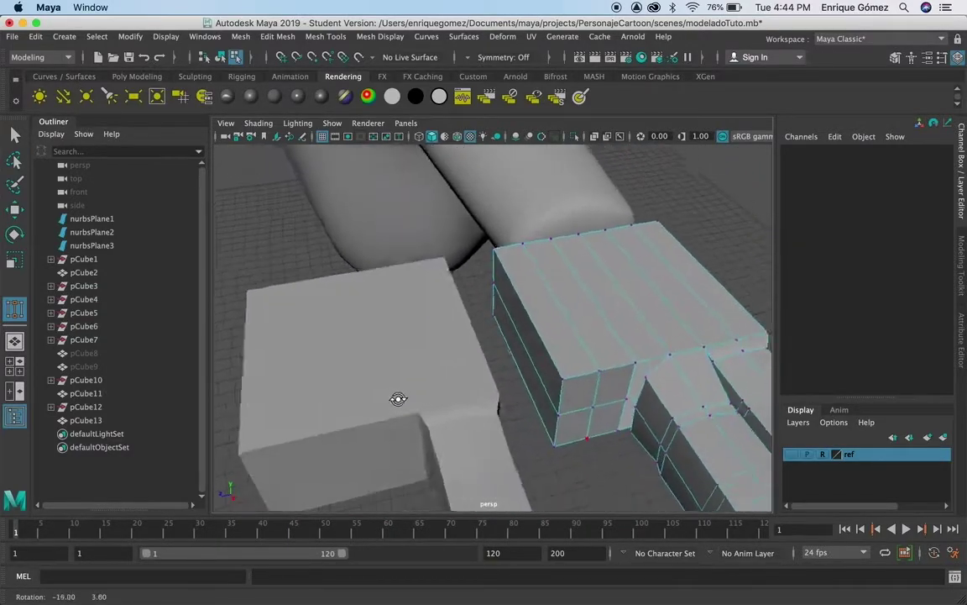
left_click_drag(621, 359, 616, 404)
Orbit around the hand, including from below, to check the welded seam.
left_click_drag(612, 453, 621, 353, "alt")
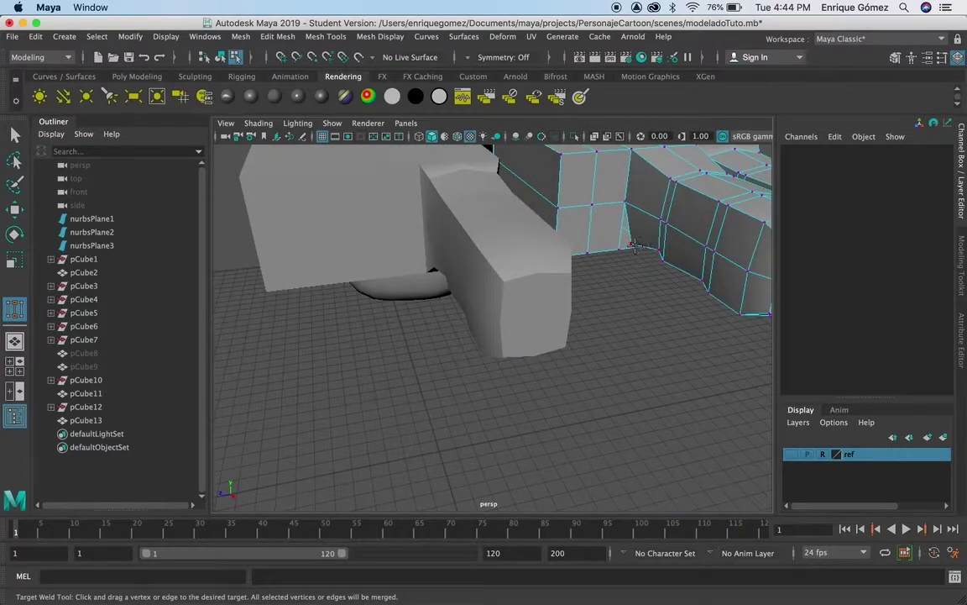
mouse_move(661, 335)
left_mouse_down("alt")
mouse_move(661, 313)
mouse_move(620, 328)
mouse_move(636, 325)
mouse_move(627, 330)
left_mouse_up("alt")
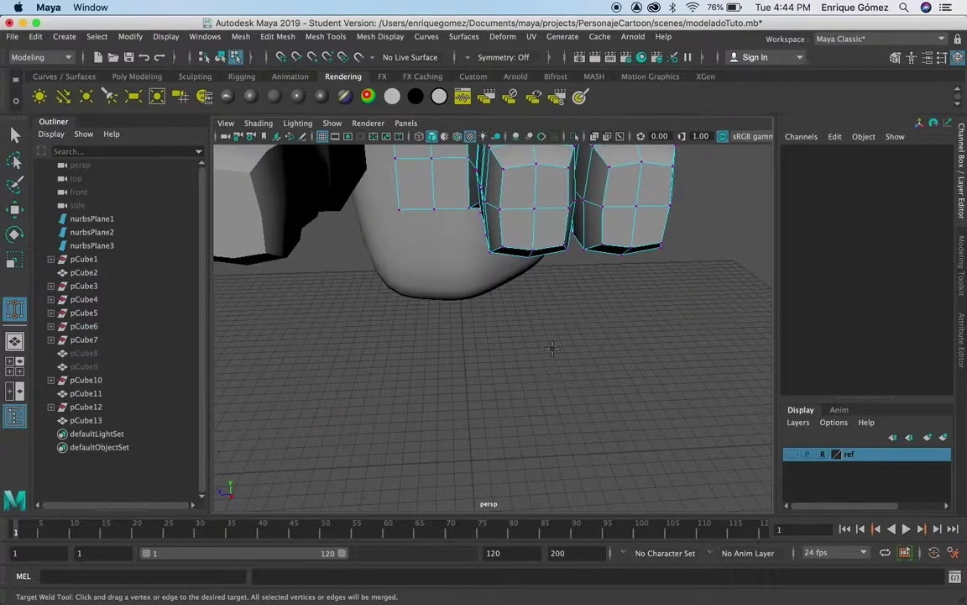
left_click_drag(562, 311, 528, 399, "alt")
mouse_move(507, 409)
middle_mouse_down("alt")
mouse_move(506, 367)
mouse_move(587, 305)
middle_mouse_up("alt")
mouse_move(587, 305)
left_mouse_down("alt")
mouse_move(533, 317)
mouse_move(624, 399)
mouse_move(618, 375)
left_mouse_up("alt")
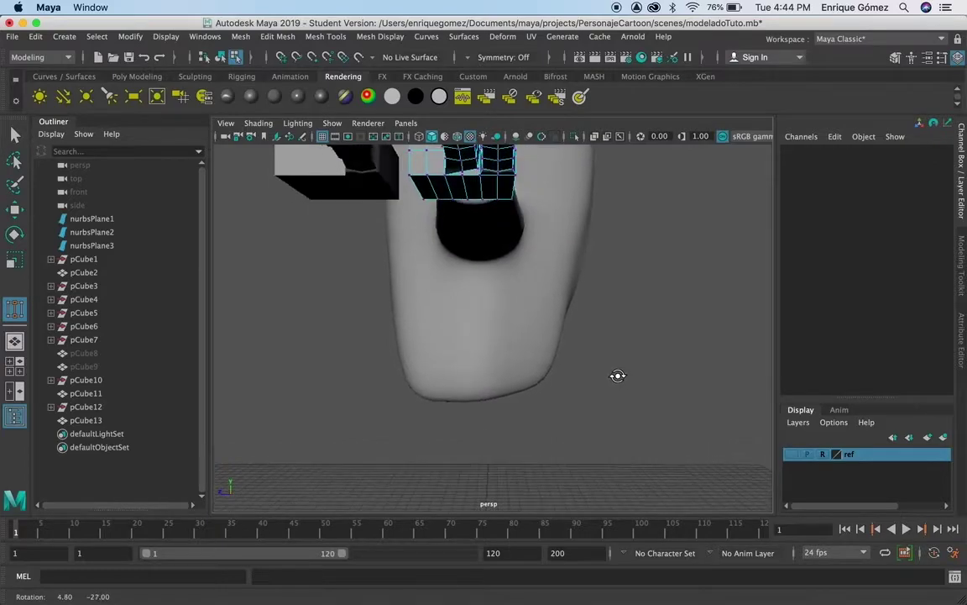
Weld the stray underside vertices between the fingers down onto the palm edge.
mouse_move(535, 190)
left_mouse_down("alt")
mouse_move(540, 285)
mouse_move(574, 340)
mouse_move(601, 339)
mouse_move(598, 324)
left_mouse_up("alt")
scroll(466, 208, "up", 3)
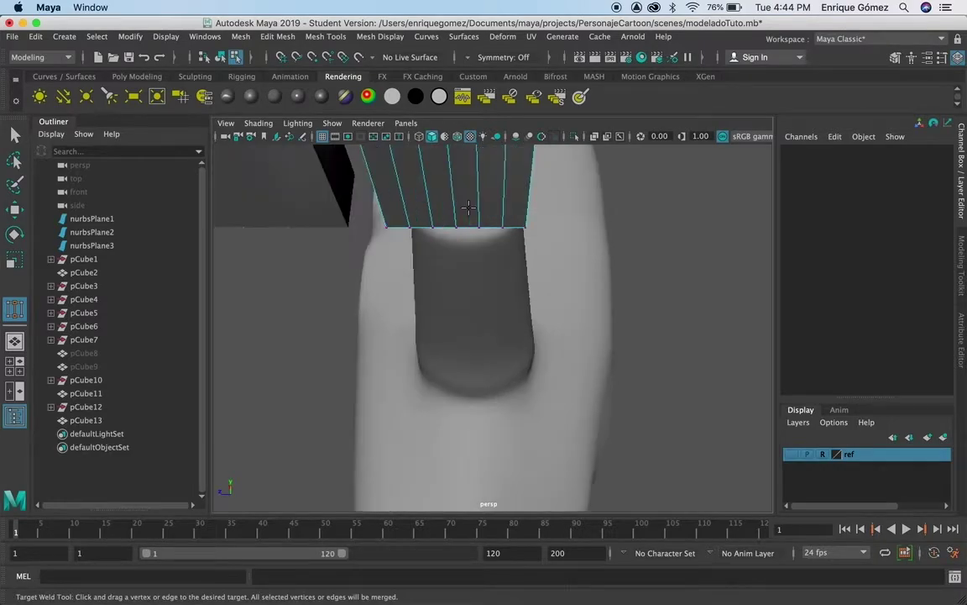
scroll(469, 211, "up", 3)
scroll(473, 229, "up", 5)
middle_click_drag(472, 228, 480, 329, "alt")
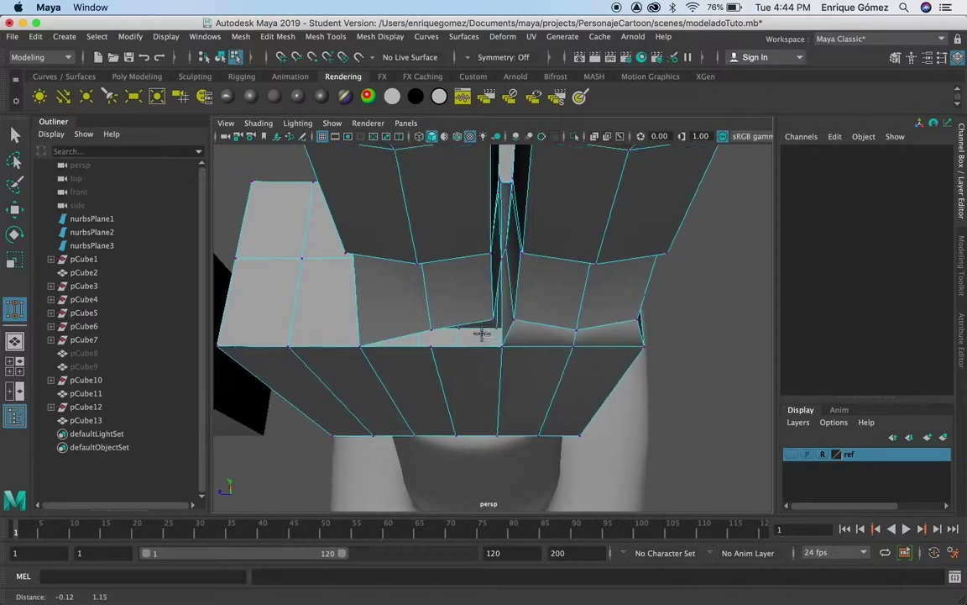
left_click_drag(493, 320, 501, 343)
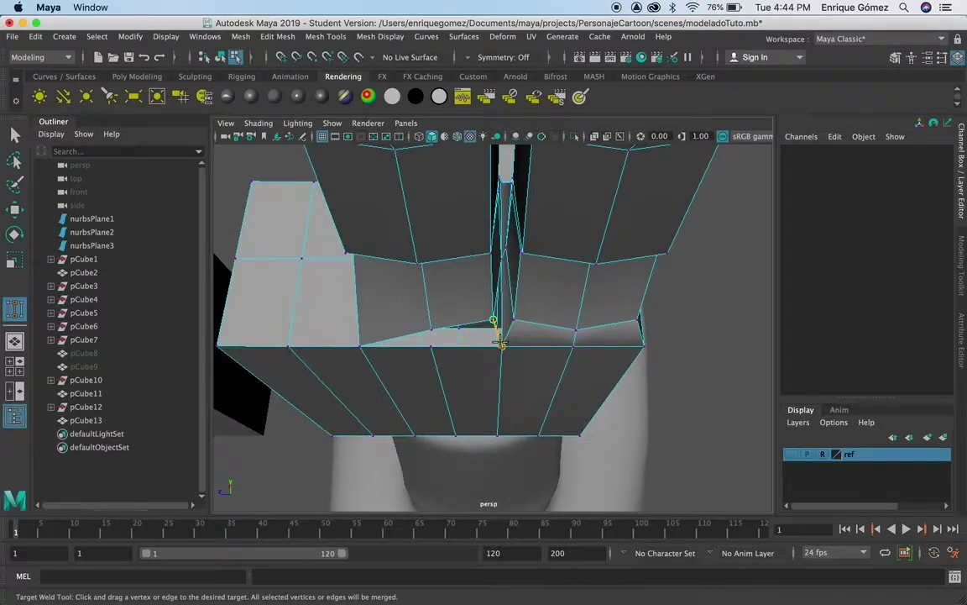
left_click_drag(502, 344, 502, 344)
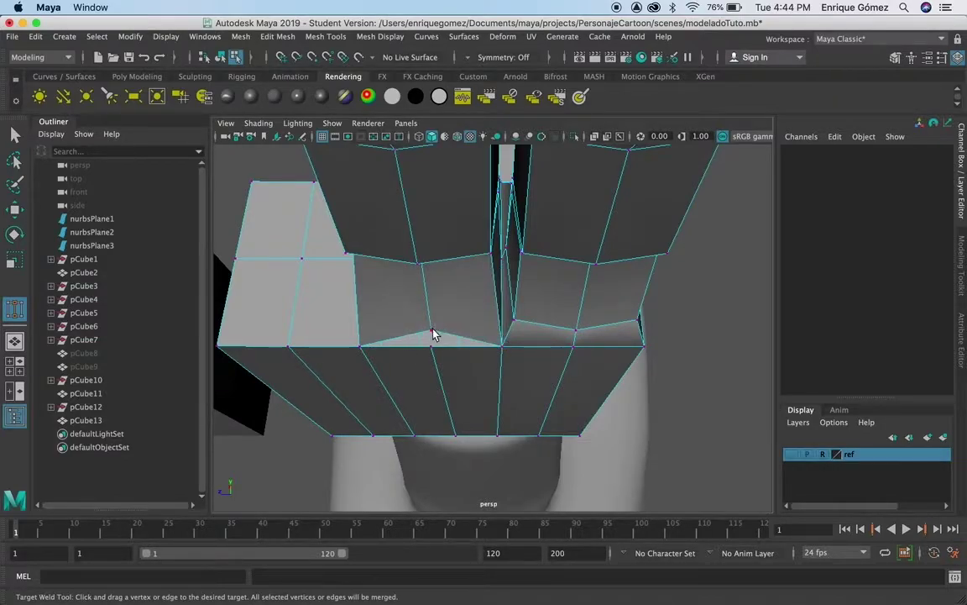
left_click_drag(430, 331, 432, 344)
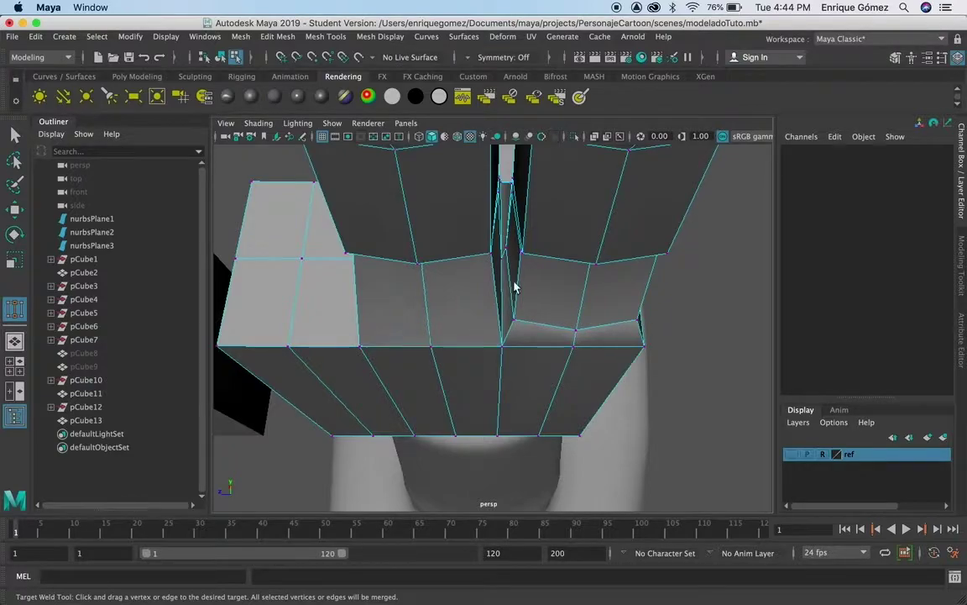
mouse_move(550, 368)
left_mouse_down("alt")
mouse_move(598, 372)
mouse_move(588, 379)
left_mouse_up("alt")
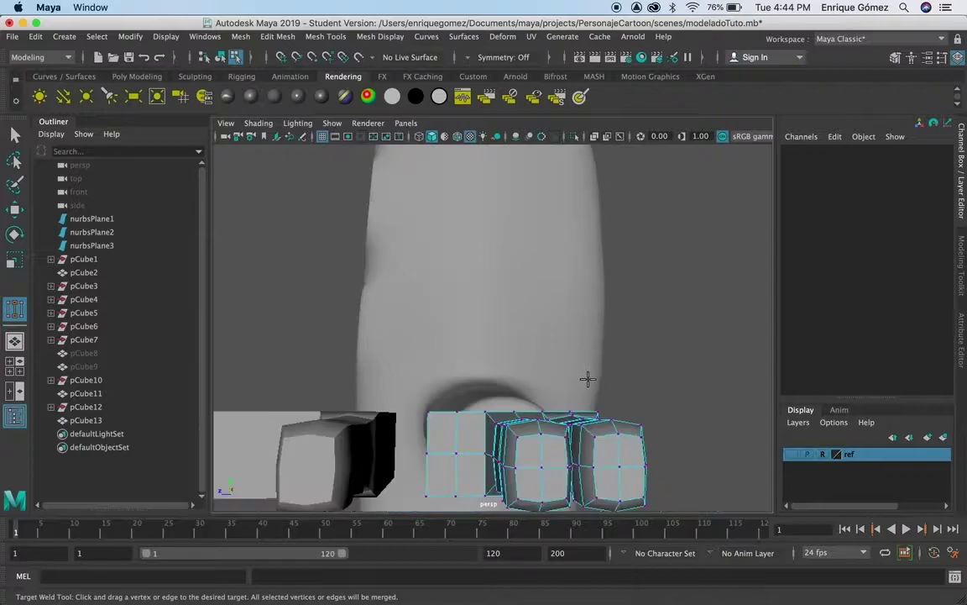
mouse_move(524, 496)
left_mouse_down("alt")
mouse_move(486, 484)
mouse_move(503, 488)
left_mouse_up("alt")
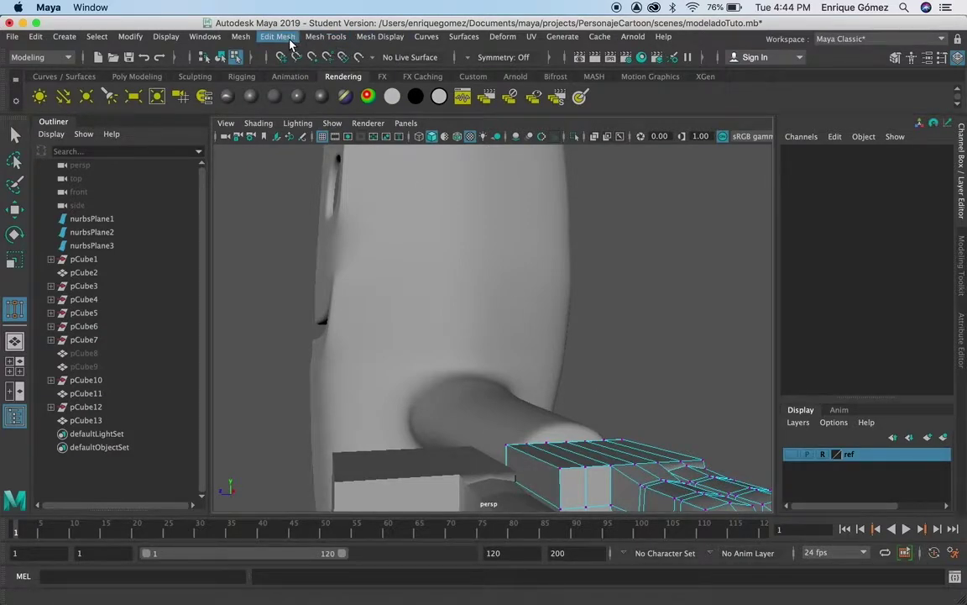
Insert an edge loop across the finger mesh near the joint.
left_click(286, 38)
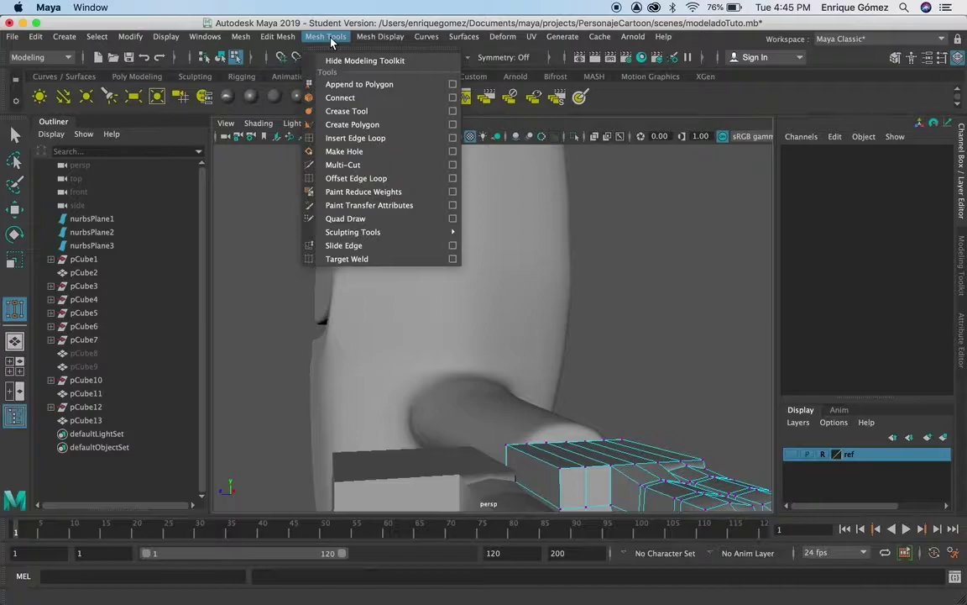
left_click(355, 138)
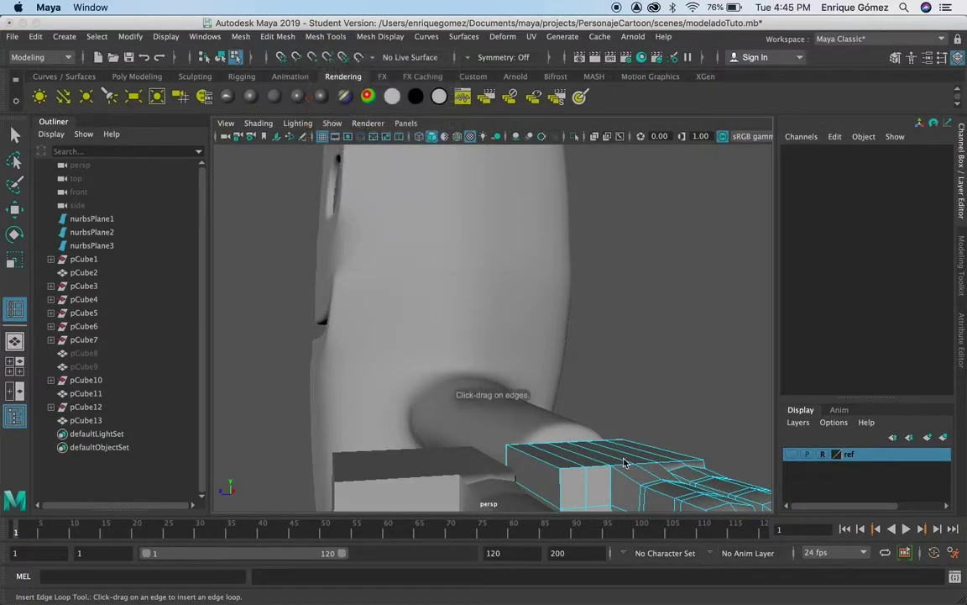
left_click_drag(622, 480, 619, 477)
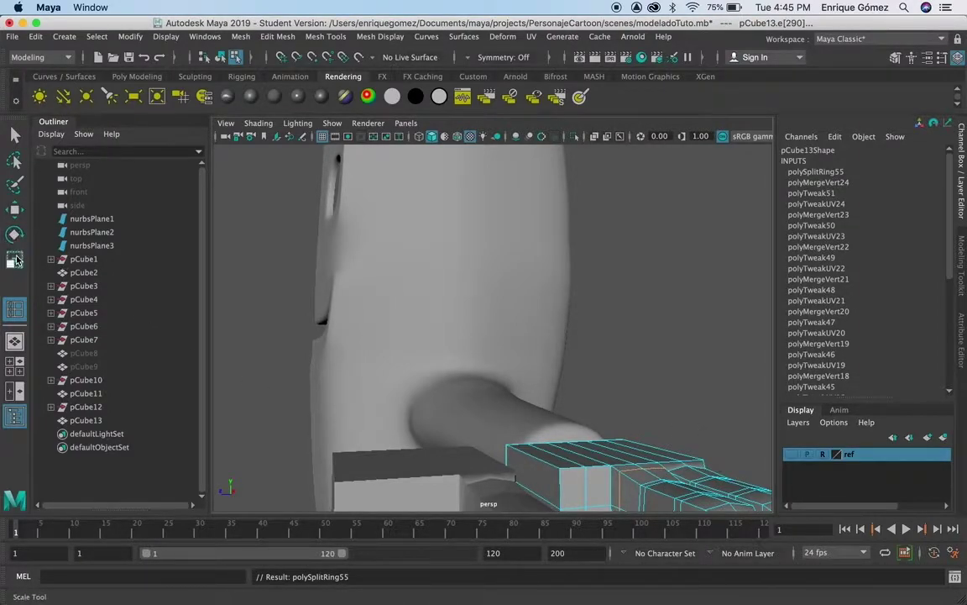
Scale the new edge loop slightly inward on Y and Z and check the hand's shape.
key("r")
left_click_drag(643, 472, 644, 478)
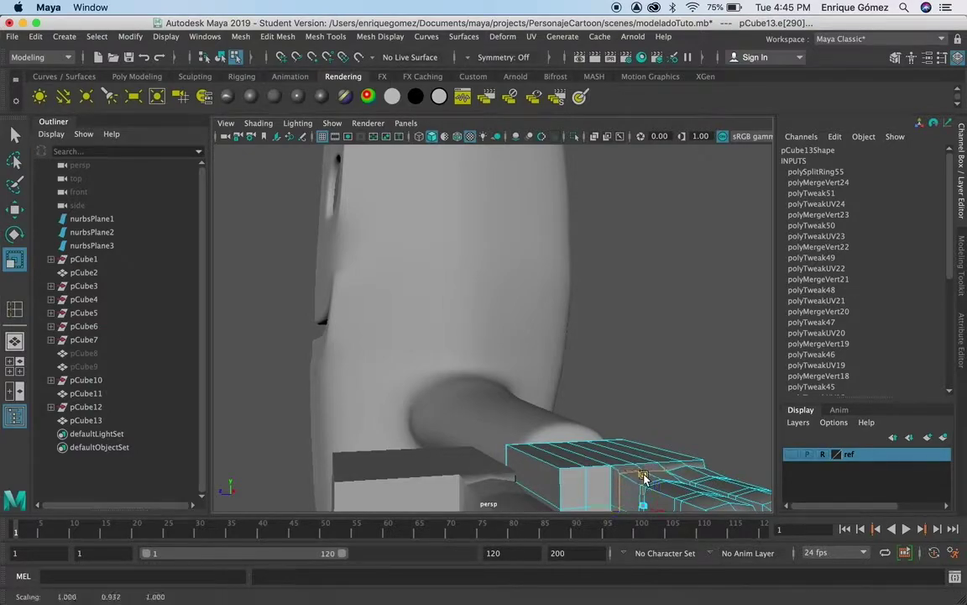
left_click_drag(622, 508, 619, 510)
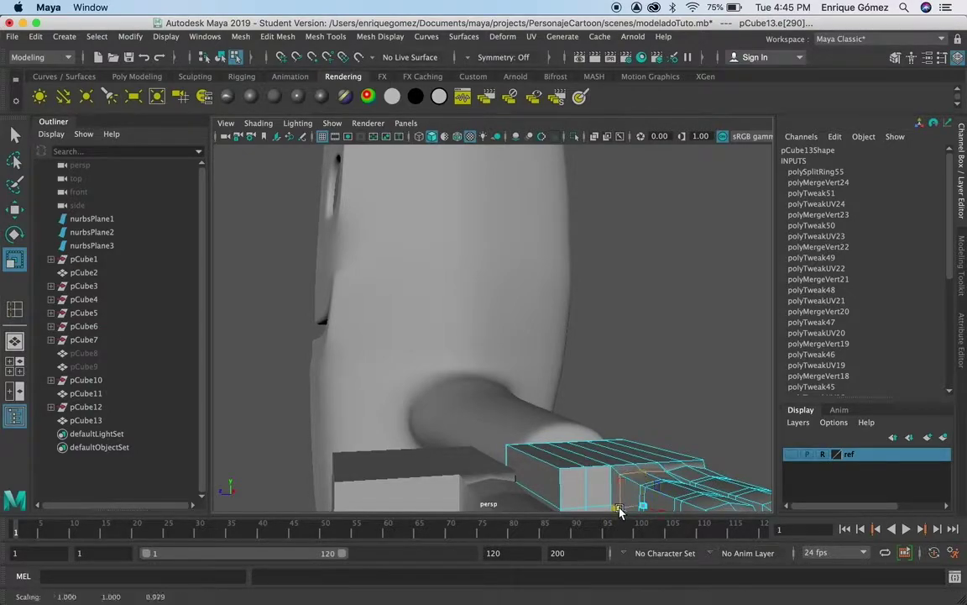
left_click(643, 477)
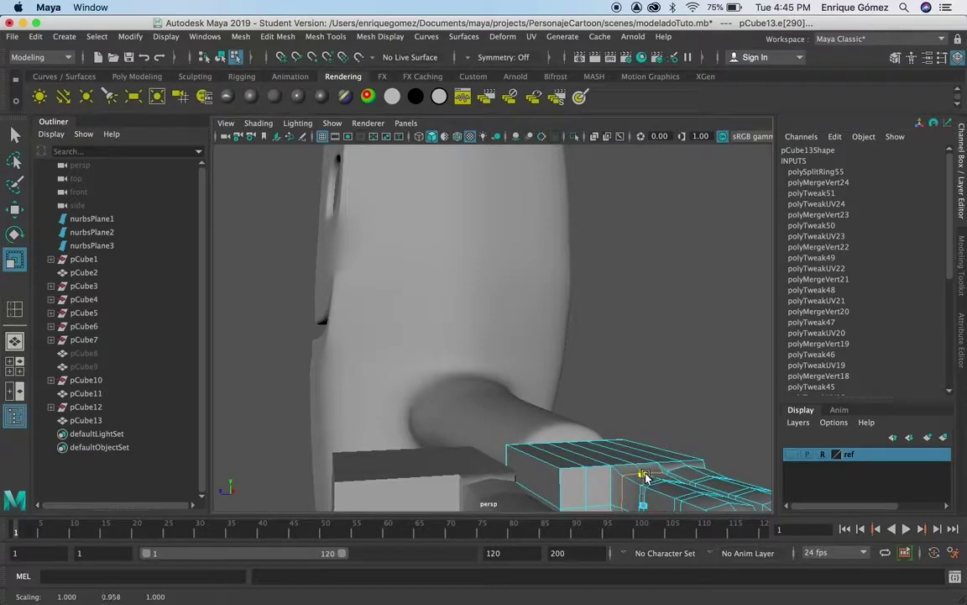
left_click_drag(738, 451, 706, 389, "alt")
mouse_move(579, 470)
left_mouse_down("alt")
mouse_move(553, 480)
mouse_move(578, 468)
mouse_move(648, 484)
mouse_move(626, 476)
mouse_move(659, 502)
mouse_move(526, 428)
left_mouse_up("alt")
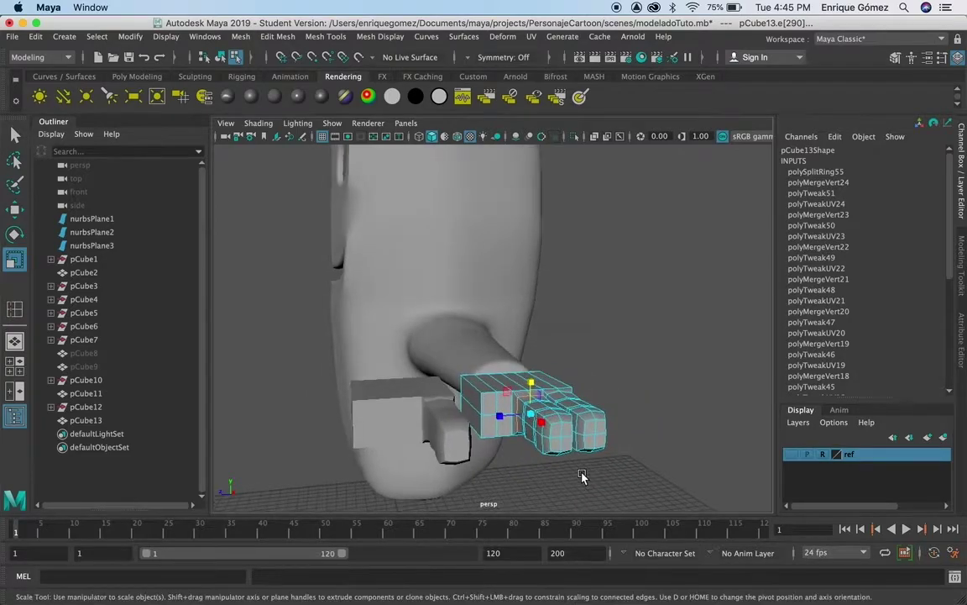
Move the loose finger cube pCube11 up against the other fingers.
key("q")
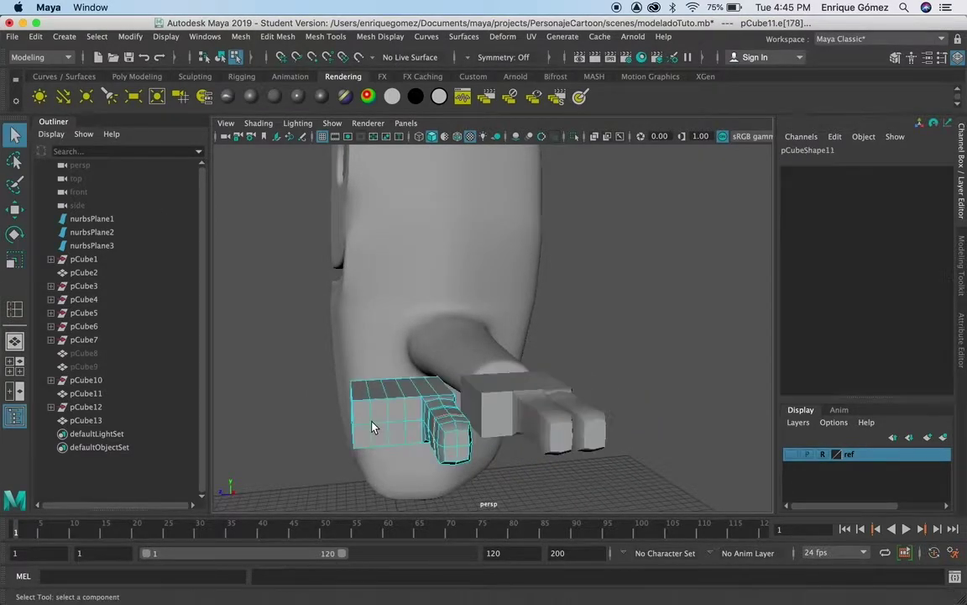
left_click_drag(372, 420, 601, 454, "alt")
left_click(635, 457)
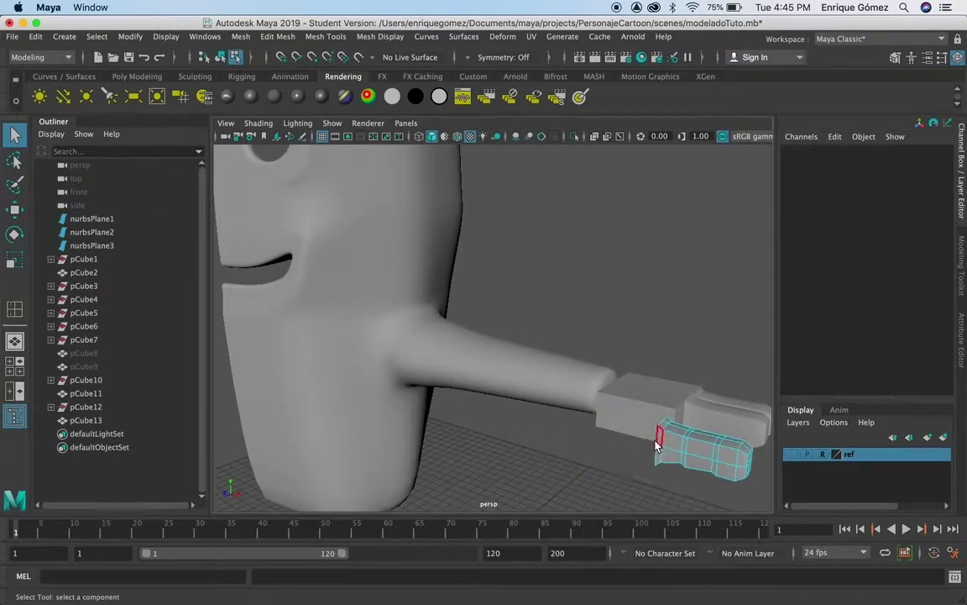
mouse_move(543, 426)
left_mouse_down("alt")
mouse_move(453, 282)
mouse_move(404, 378)
mouse_move(382, 449)
mouse_move(417, 488)
mouse_move(364, 336)
left_mouse_up("alt")
left_click_drag(364, 336, 440, 454)
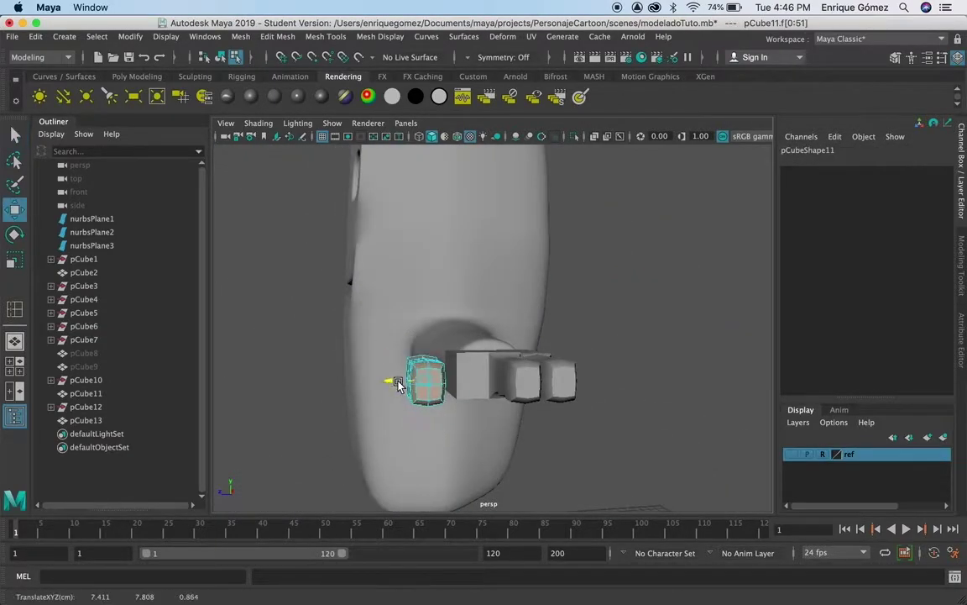
key("w")
right_click(431, 387)
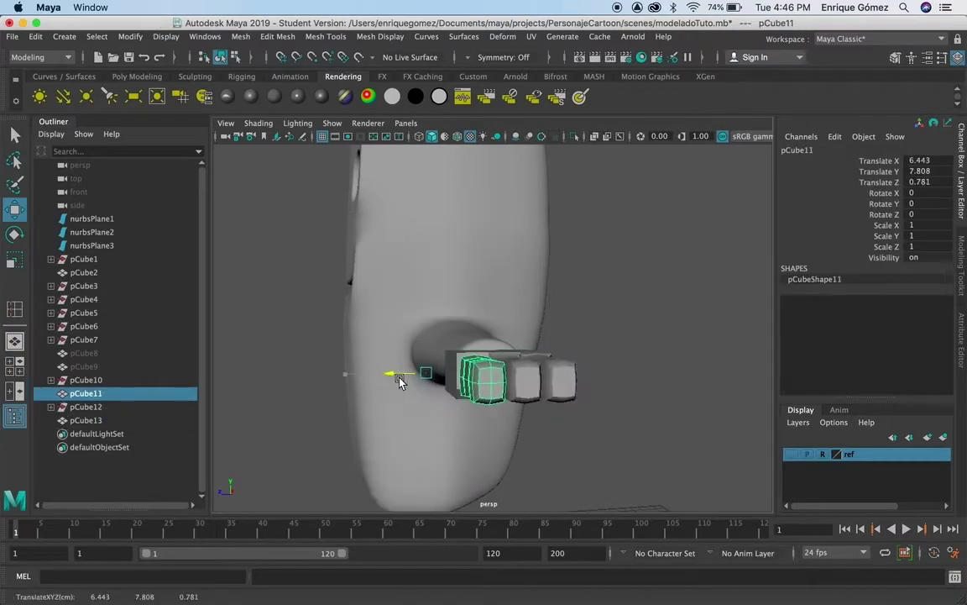
left_click_drag(359, 339, 637, 390, "alt")
Combine the hand pieces into one mesh, pCube14.
left_click(241, 36)
left_click(269, 82)
mouse_move(504, 378)
left_mouse_down("alt")
mouse_move(634, 489)
mouse_move(445, 428)
mouse_move(422, 378)
left_mouse_up("alt")
Target Weld the stray vertex to close the gap in pCube14.
key("F9")
left_click(325, 37)
left_click(361, 220)
scroll(451, 491, "up", 2)
scroll(451, 491, "up", 3)
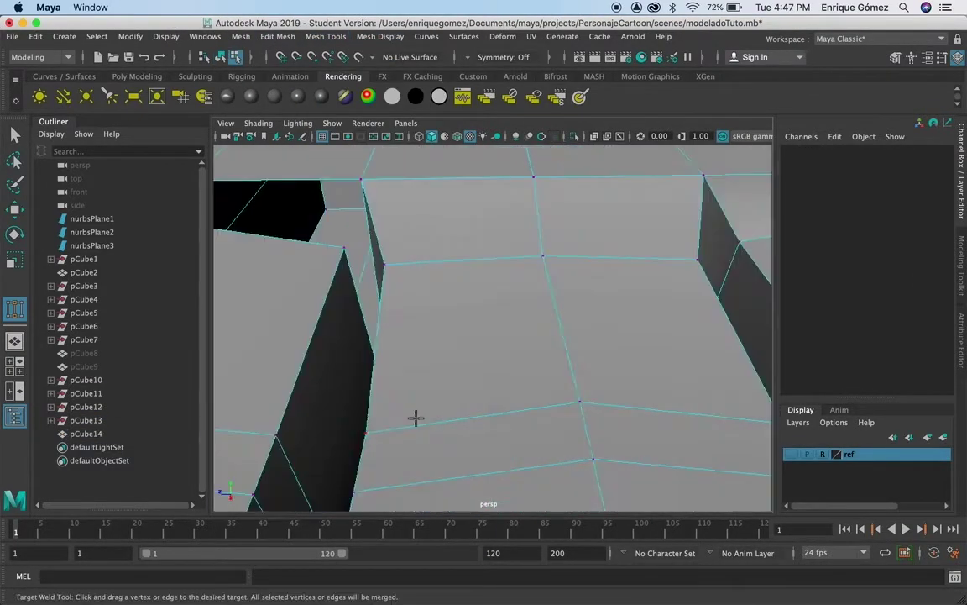
scroll(417, 417, "down", 1)
left_click_drag(431, 400, 345, 404)
scroll(345, 404, "down", 3)
mouse_move(380, 323)
left_mouse_down("alt")
mouse_move(609, 362)
mouse_move(471, 320)
mouse_move(572, 322)
mouse_move(470, 220)
mouse_move(413, 330)
mouse_move(471, 336)
left_mouse_up("alt")
Insert an edge loop across the hand, scale it, and switch to the top view.
left_click(325, 36)
left_click(315, 131)
left_click(686, 349)
key("r")
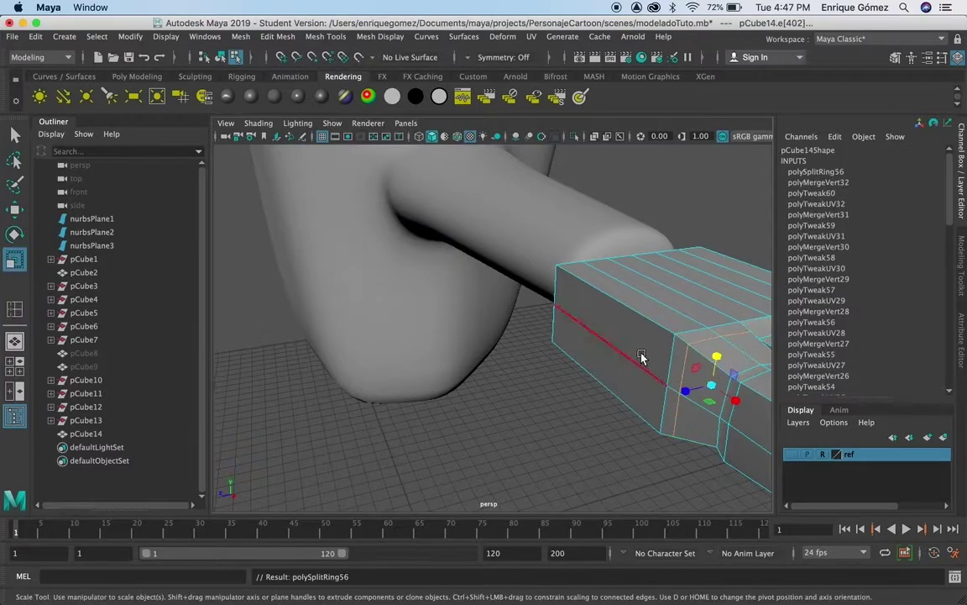
left_click_drag(719, 357, 633, 476, "alt")
left_click_drag(724, 462, 583, 352, "alt")
key("q")
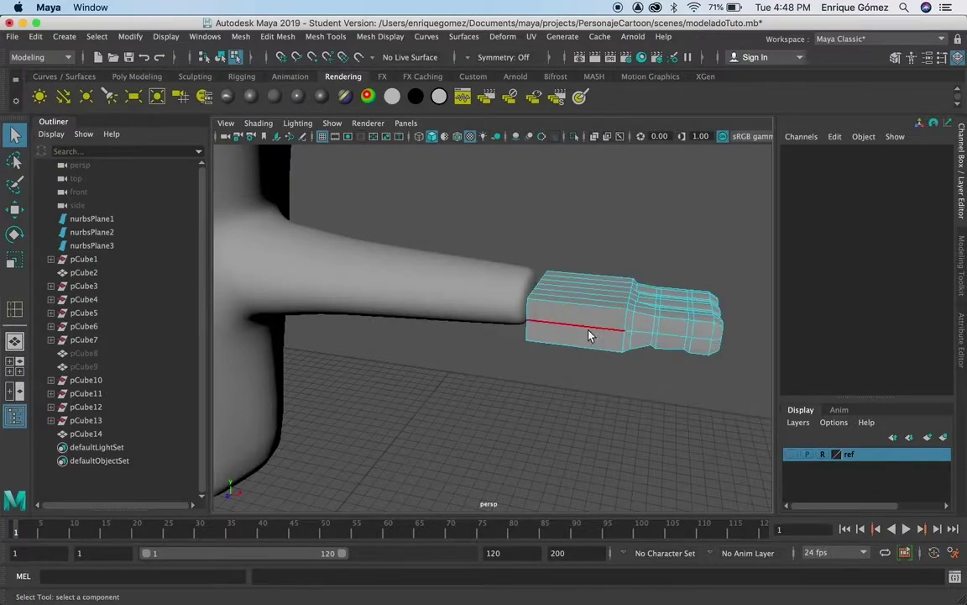
key("space")
key("space")
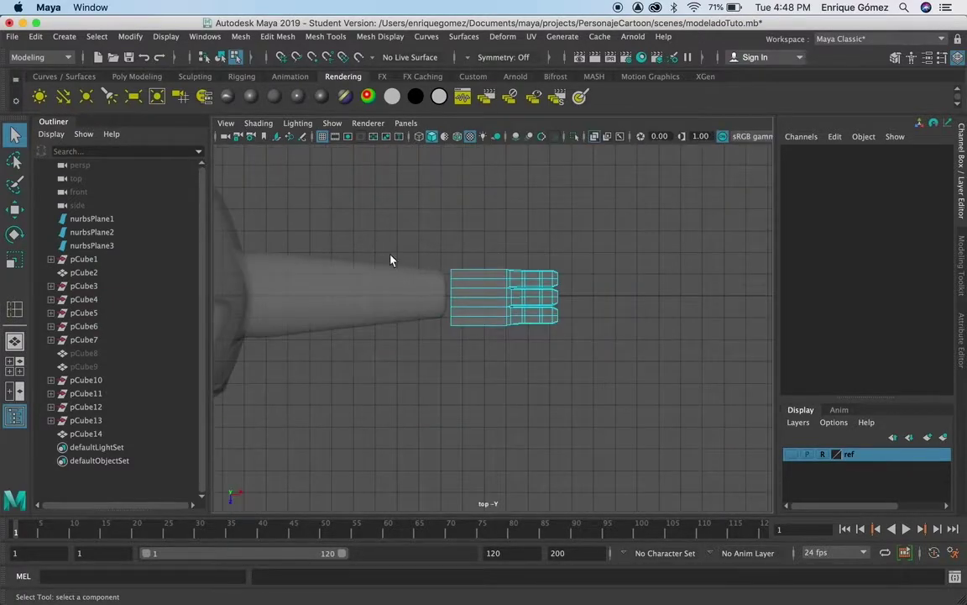
Show the ref layer and nudge pCube14 to Translate X -0.047 over the drawn hand.
left_click(794, 454)
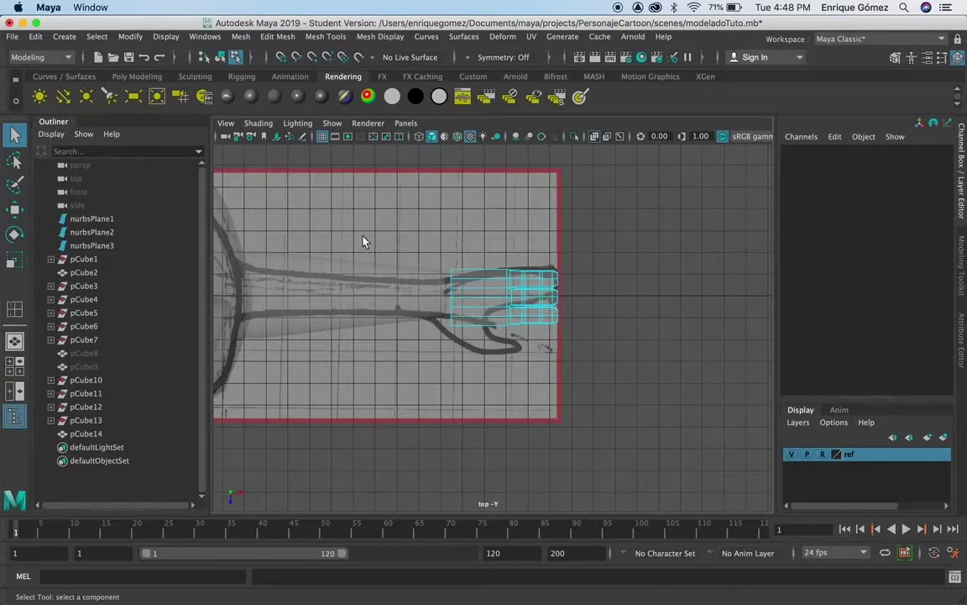
right_click_drag(495, 220, 515, 235)
left_click(535, 205)
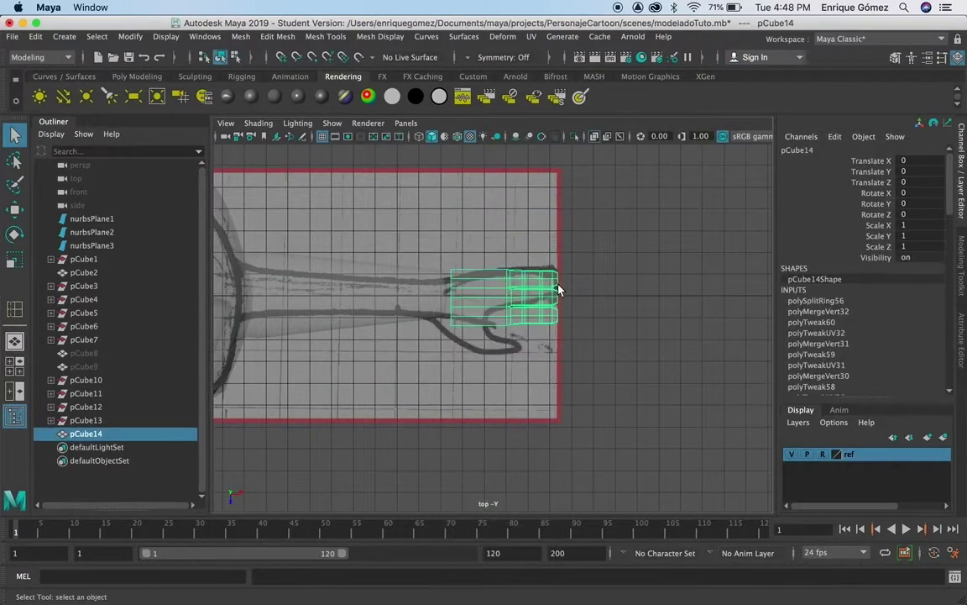
left_click(14, 209)
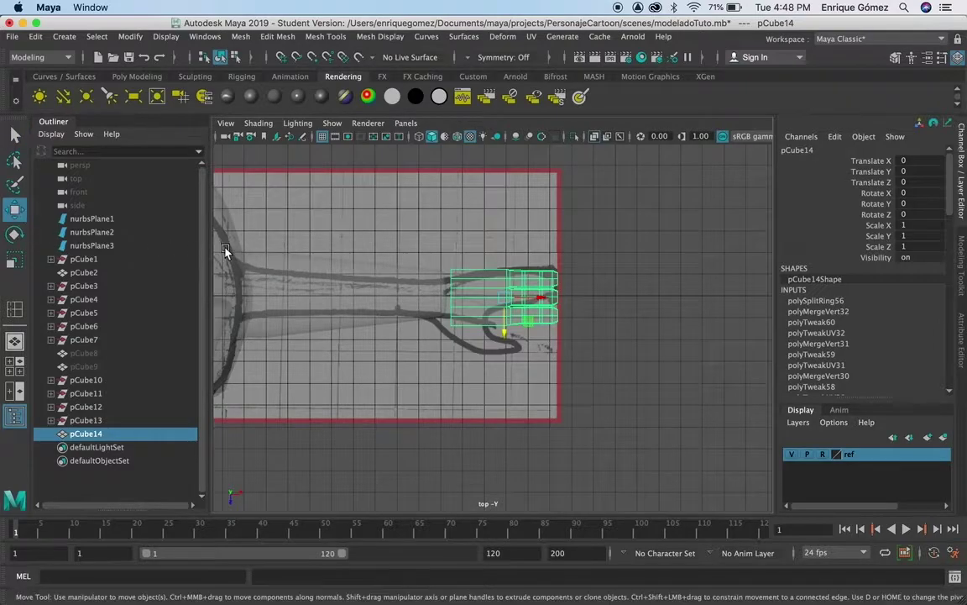
left_click_drag(546, 302, 541, 303)
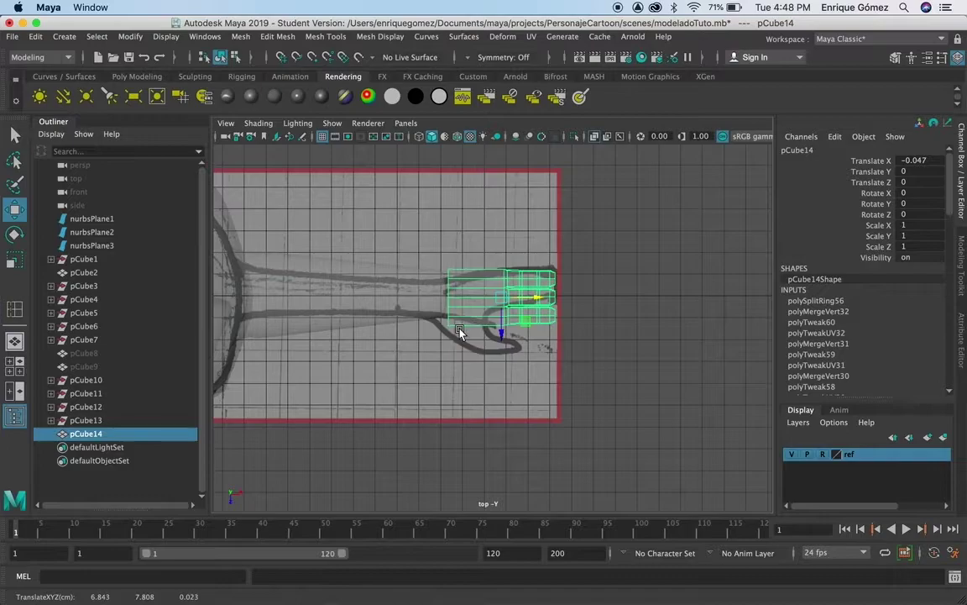
scroll(479, 326, "up", 1)
scroll(477, 323, "up", 1)
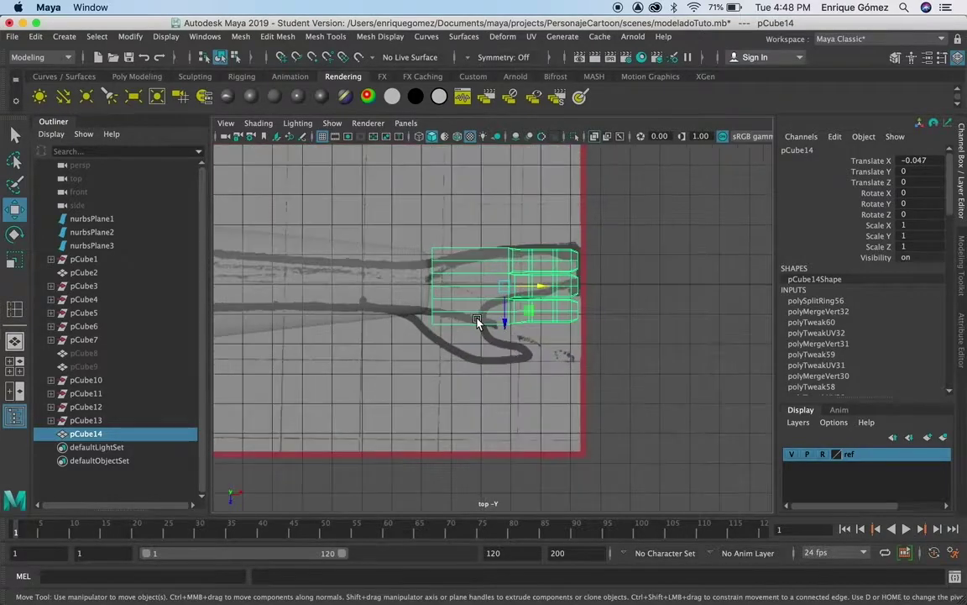
scroll(477, 324, "up", 1)
scroll(477, 324, "up", 1)
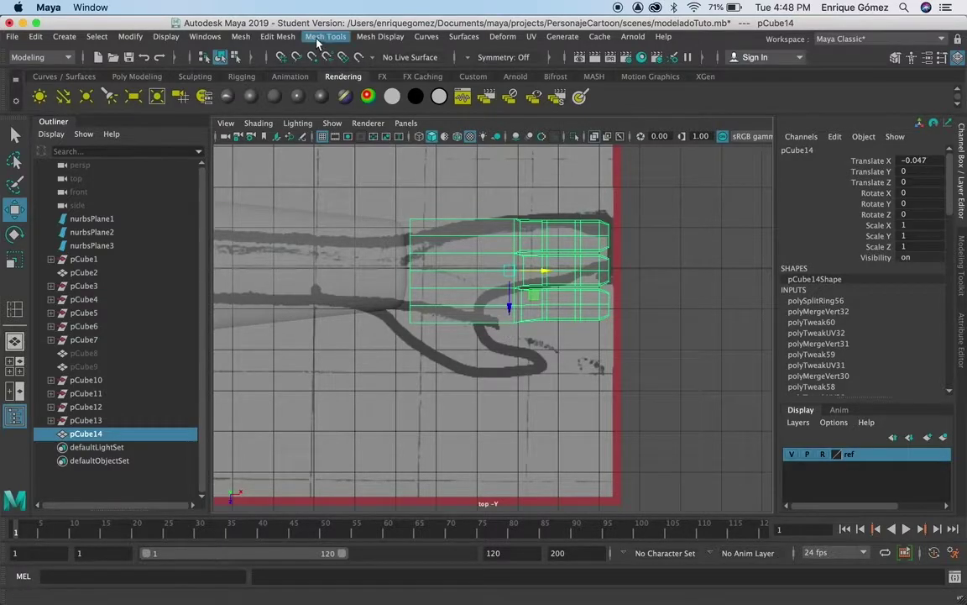
left_click(289, 38)
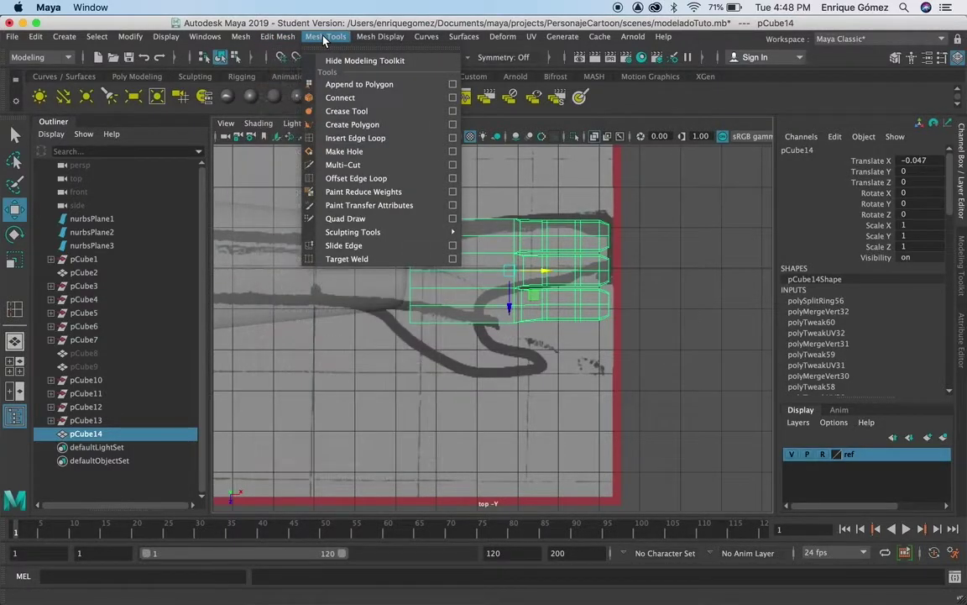
Insert edge loops polySplitRing57–60 across the hand, then maximise the perspective view.
left_click(357, 138)
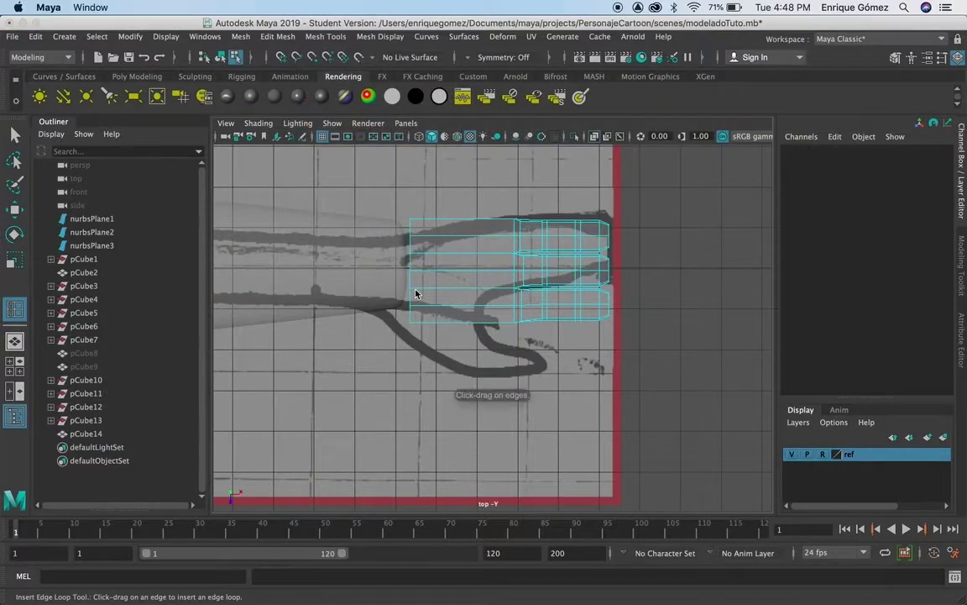
left_click(416, 291)
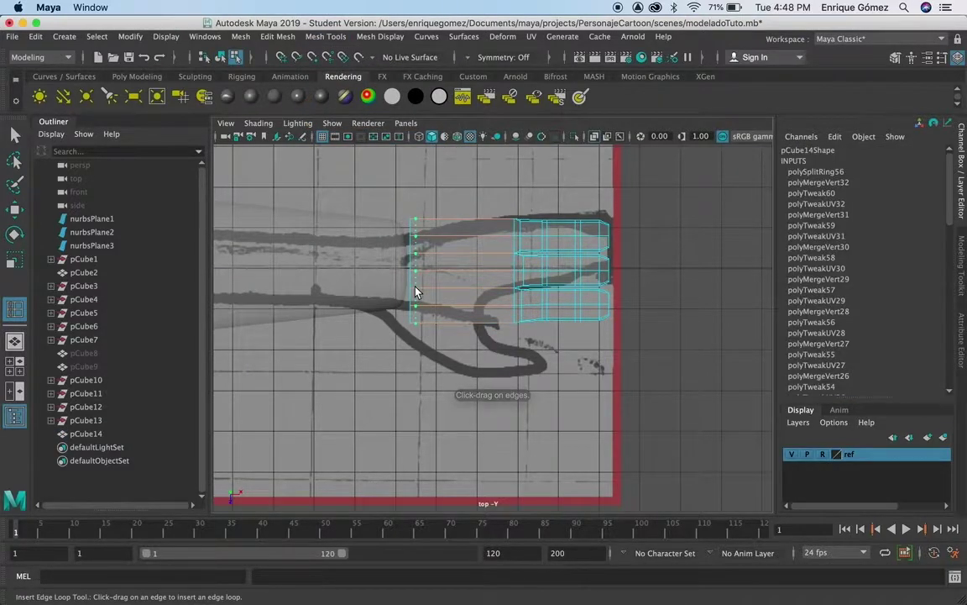
mouse_move(477, 294)
left_mouse_down()
mouse_move(496, 292)
mouse_move(442, 293)
left_mouse_up()
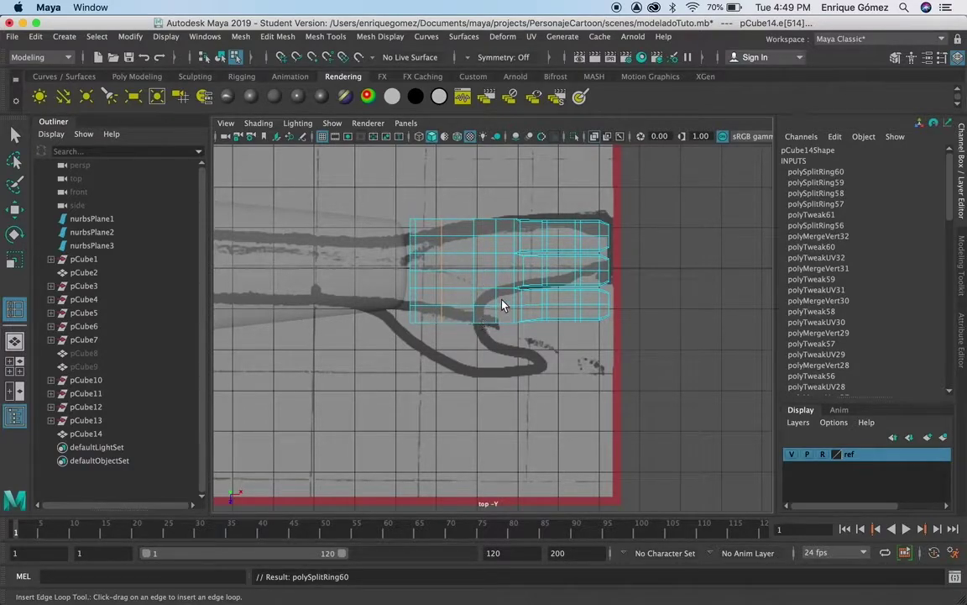
key("space")
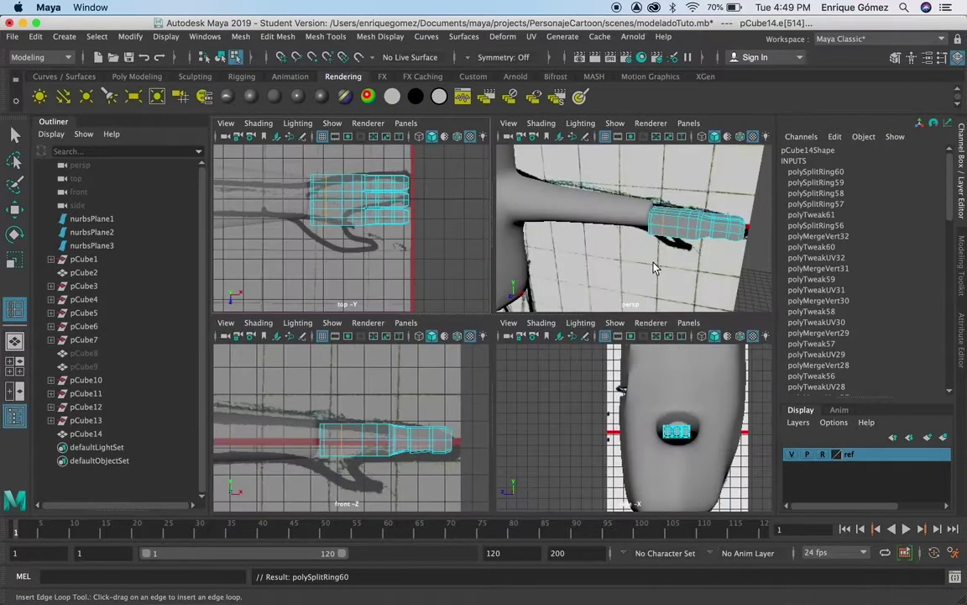
key("space")
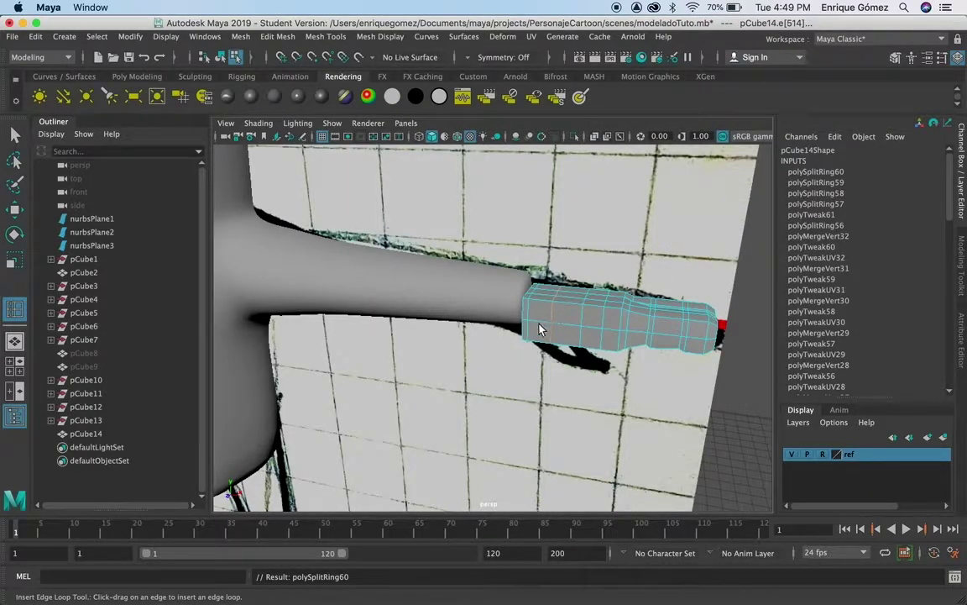
right_click_drag(561, 312, 557, 307)
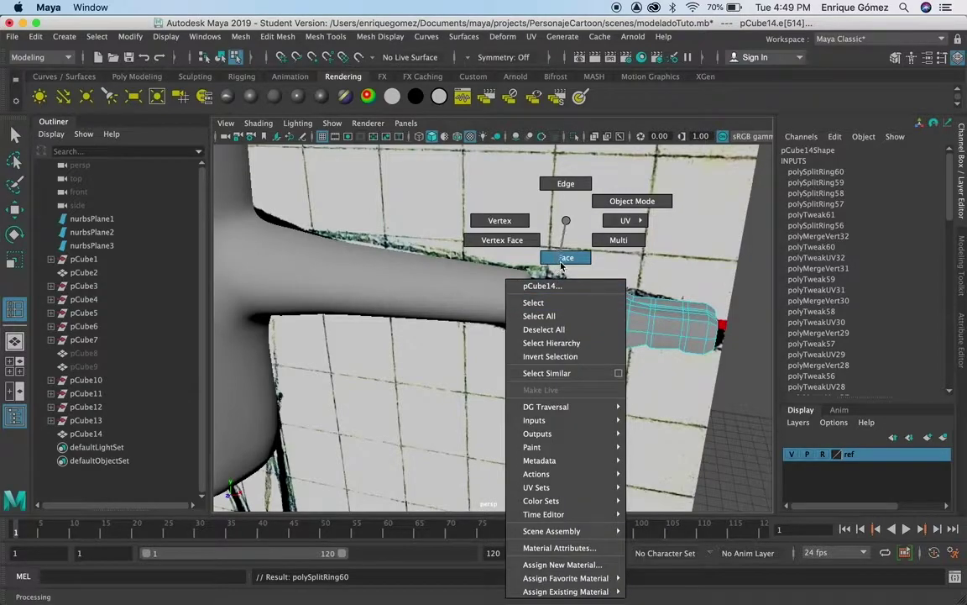
Undo the stray edge selection and select palm faces f[220:221] for the thumb.
left_click(541, 320)
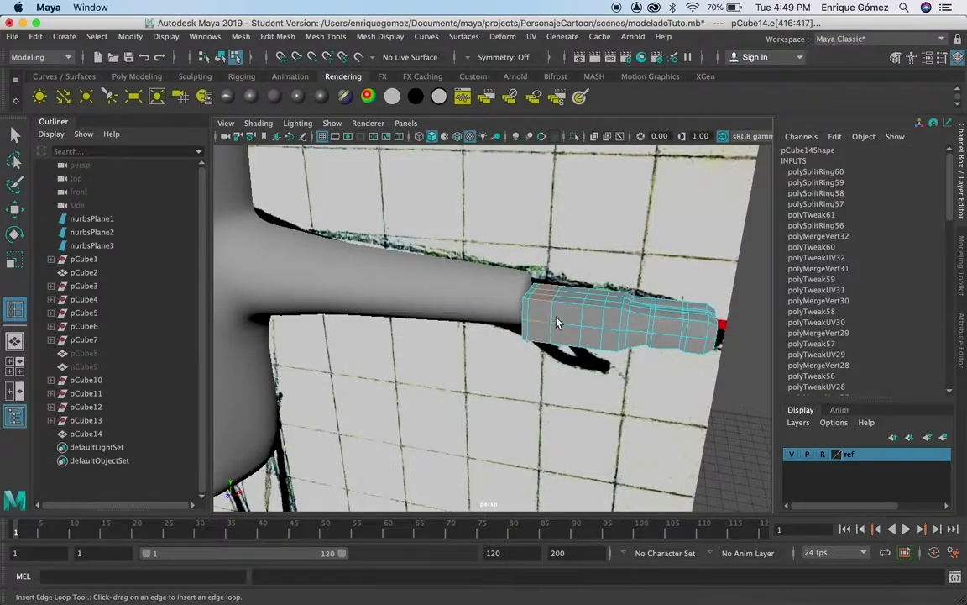
key("ctrl+z")
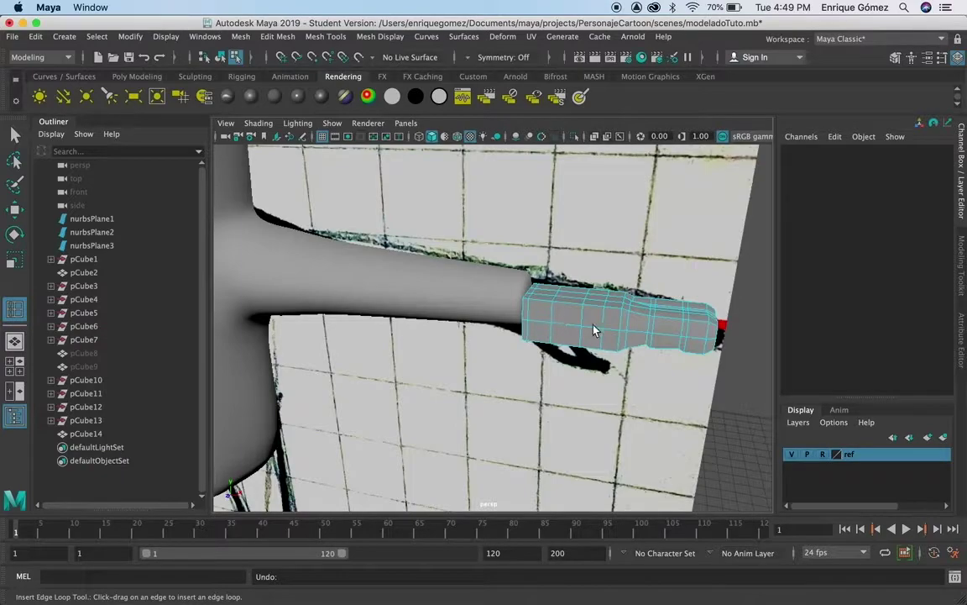
key("ctrl+z")
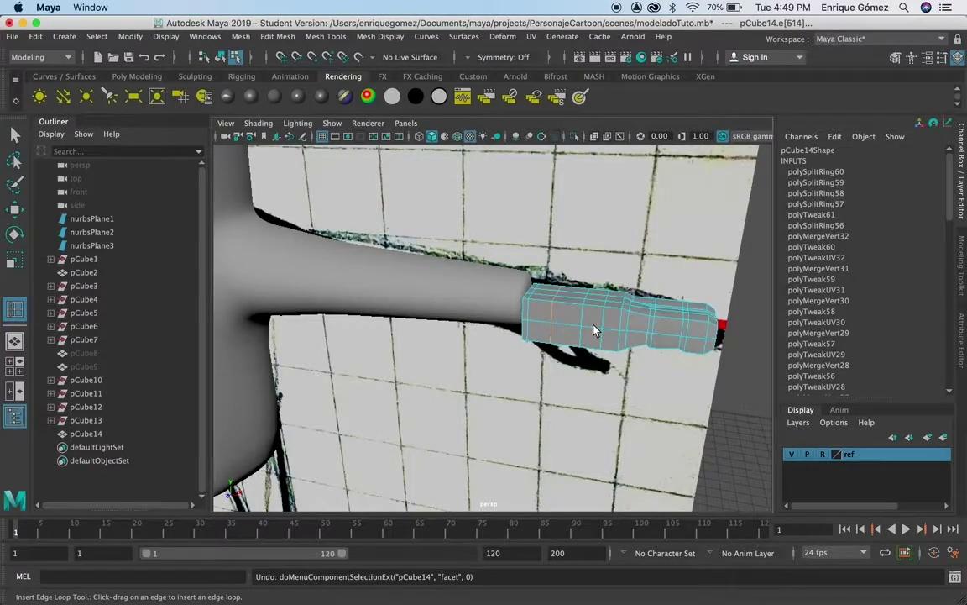
left_click(15, 136)
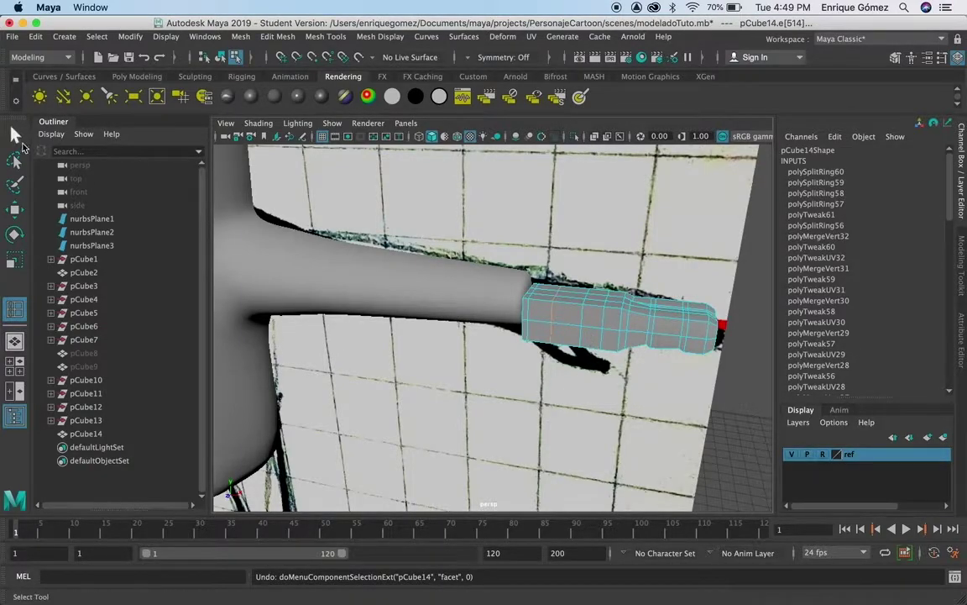
left_click(542, 318)
left_click(540, 332)
left_click_drag(554, 332, 571, 345)
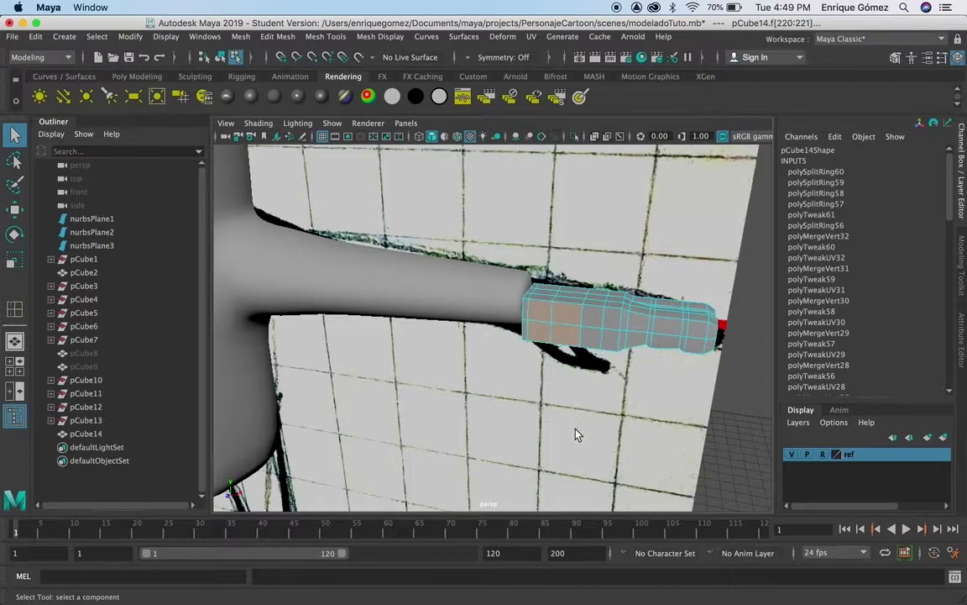
left_click_drag(594, 436, 561, 307, "alt")
Maximise the top view and extrude the selected palm faces (polyExtrudeFace27).
key("space")
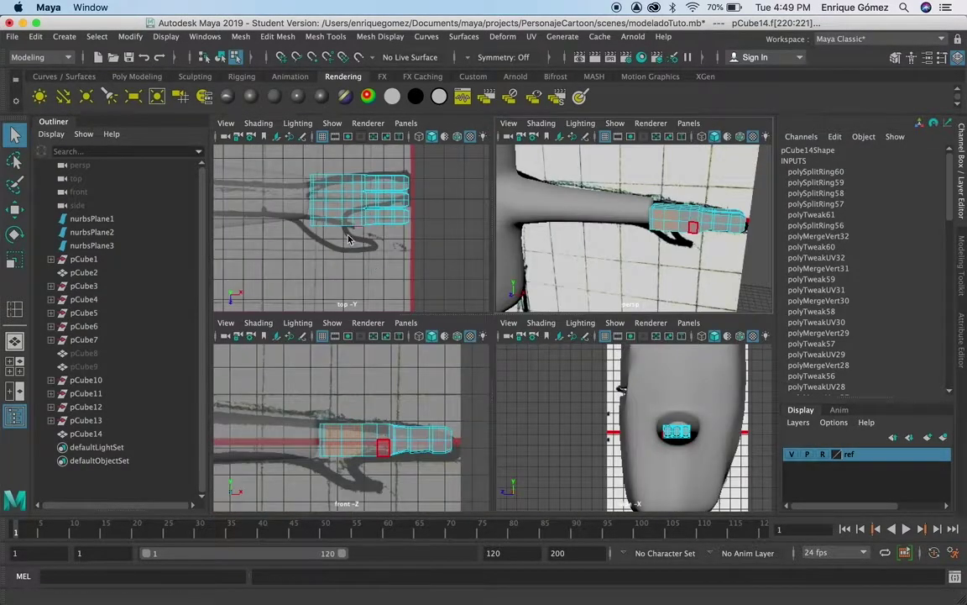
key("space")
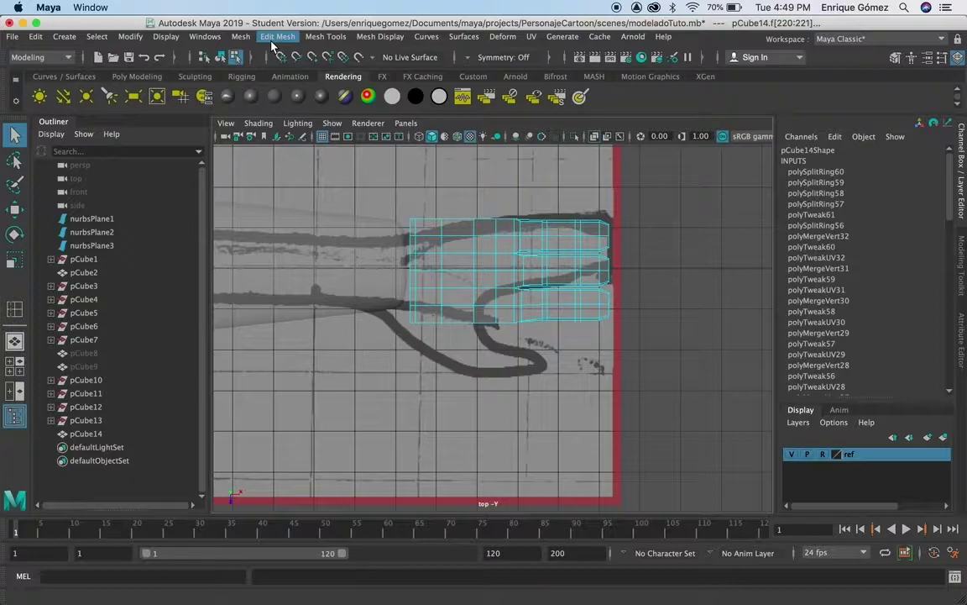
left_click(462, 279)
left_click(276, 37)
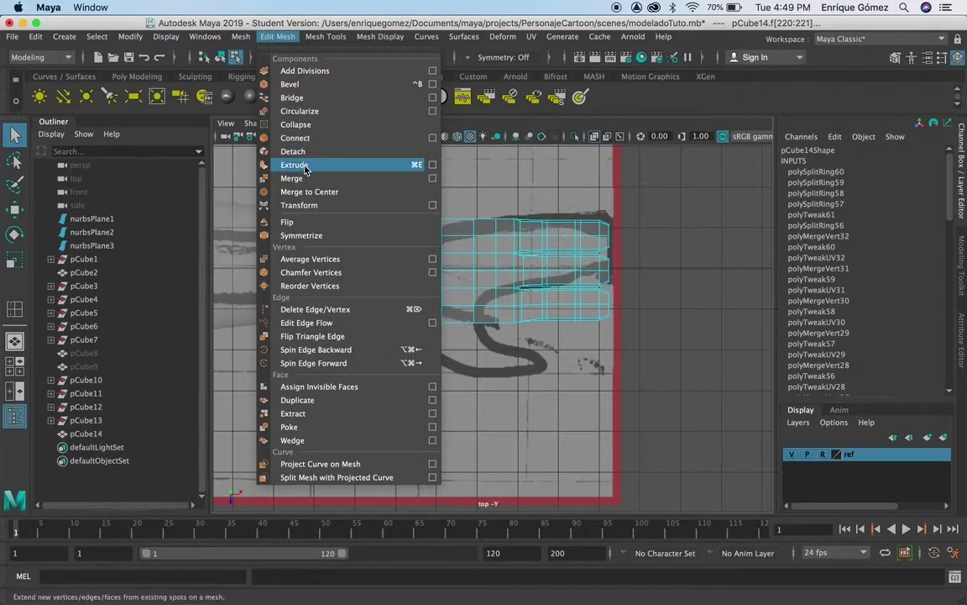
left_click(296, 165)
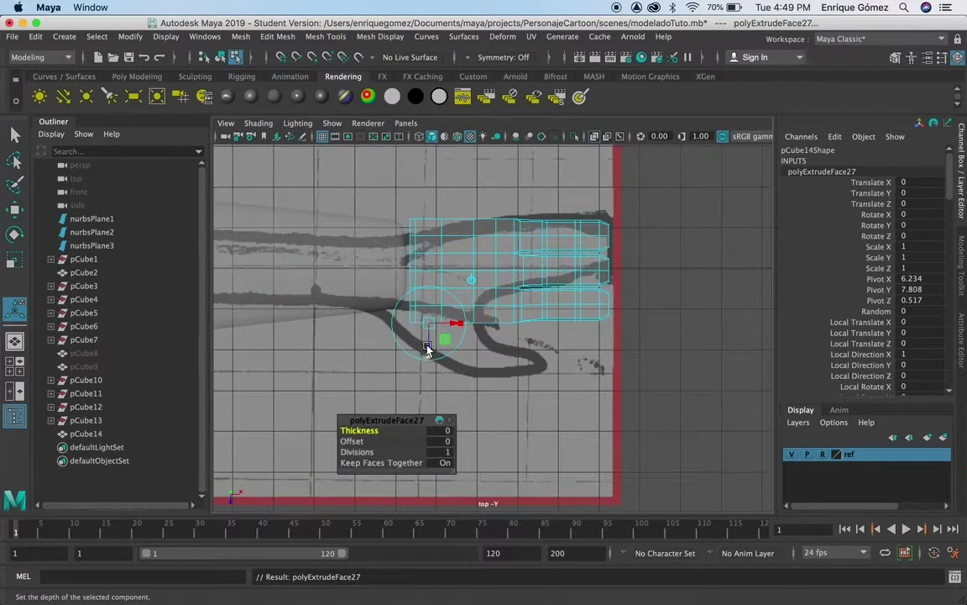
Push the extruded faces out to Local Translate Z 0.044 and squash them in Y.
left_click_drag(428, 345, 428, 350)
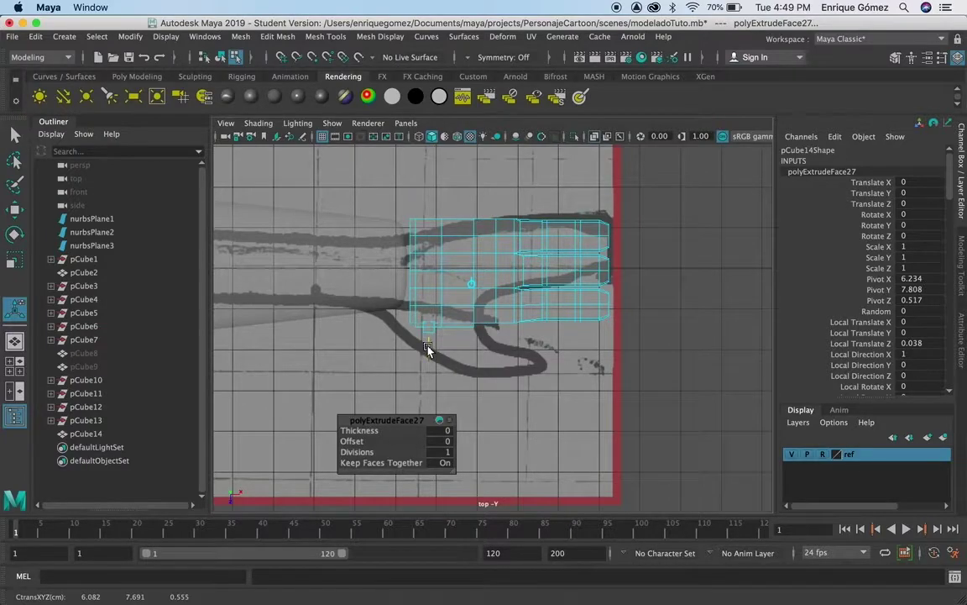
left_click_drag(427, 349, 429, 352)
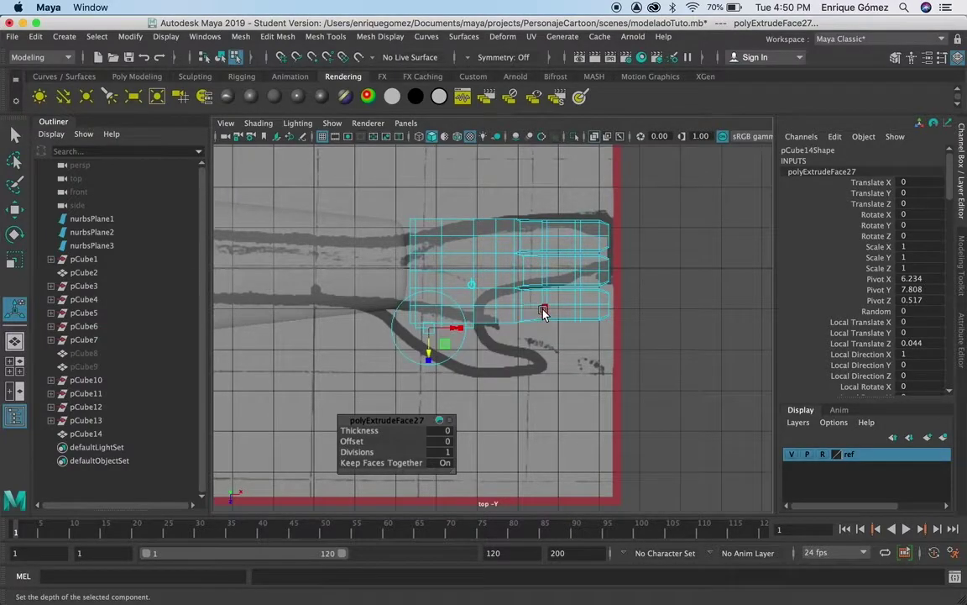
key("space")
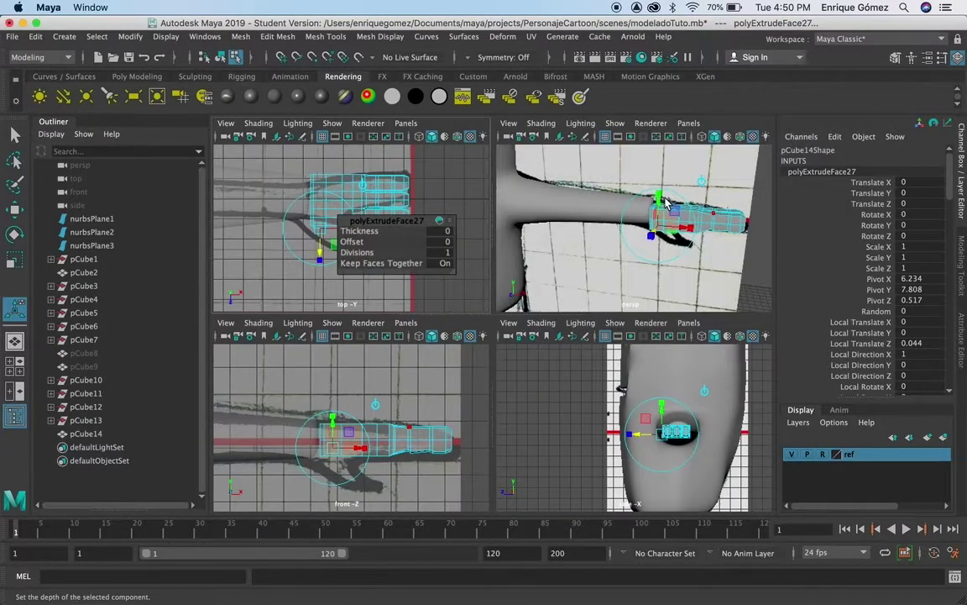
key("space")
scroll(557, 319, "up", 2)
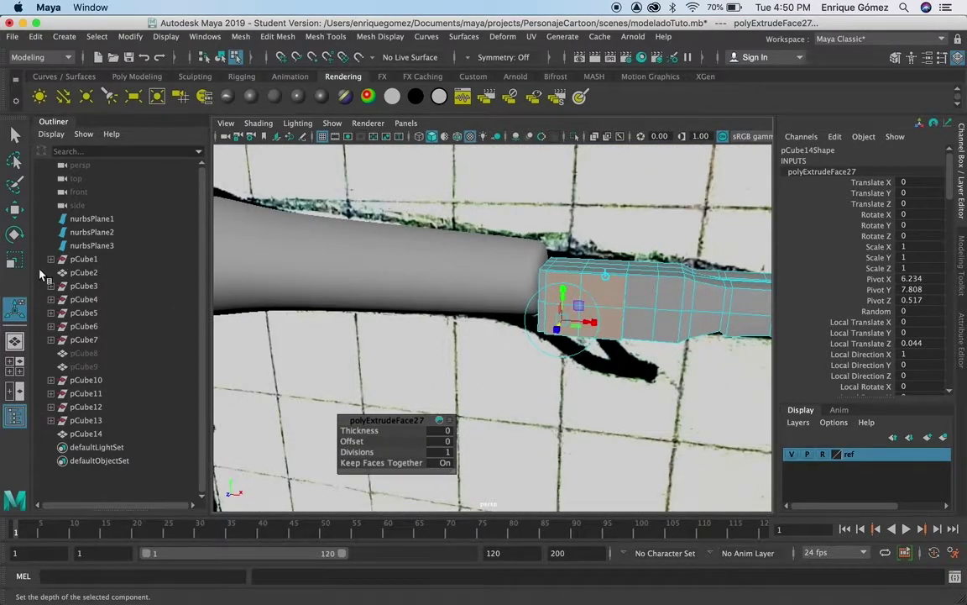
left_click(16, 259)
left_click_drag(563, 289, 586, 282)
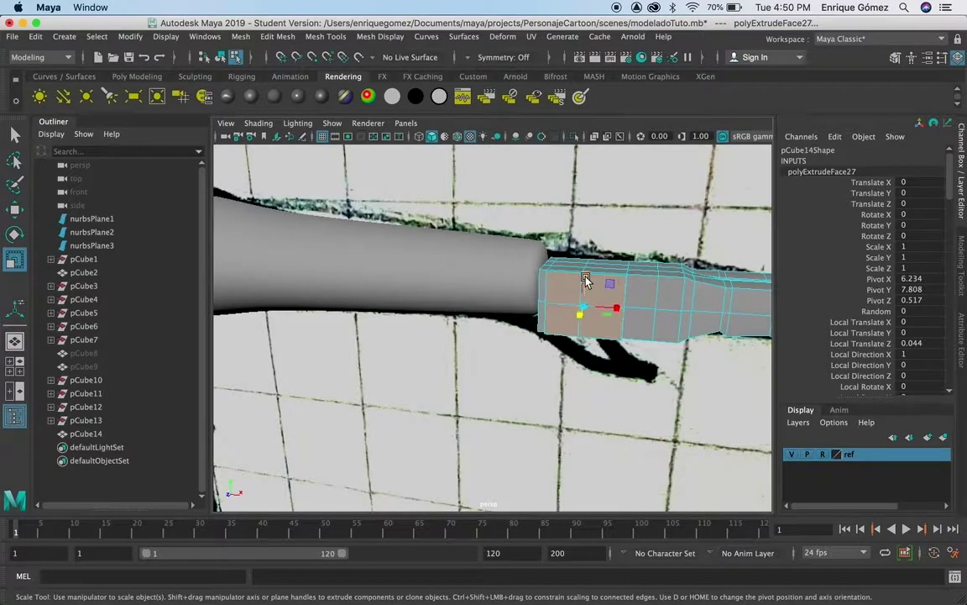
left_click(614, 309)
Scale four vertices around the extrusion slightly inward to narrow the thumb base.
right_click_drag(613, 220, 550, 220)
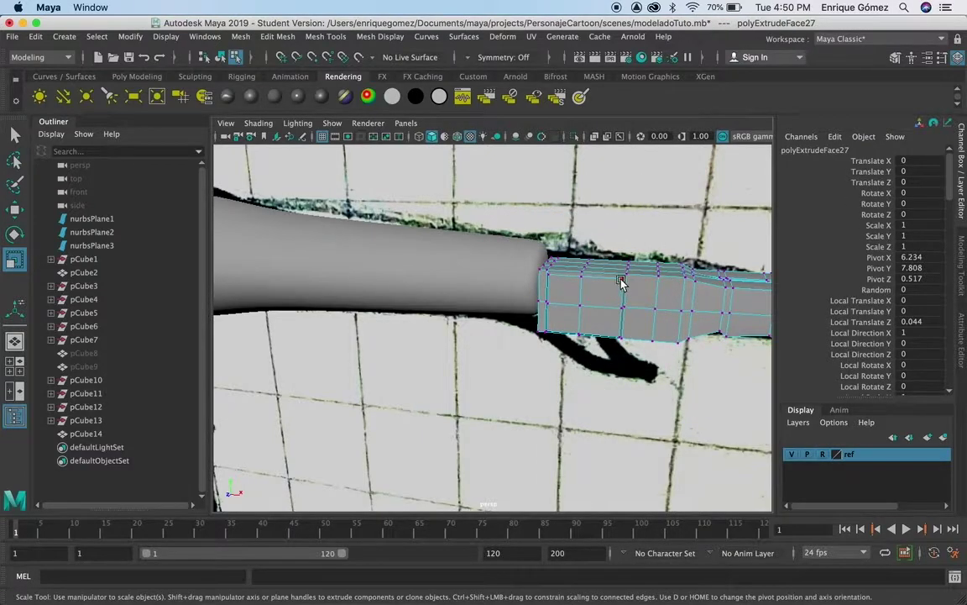
left_click(623, 281)
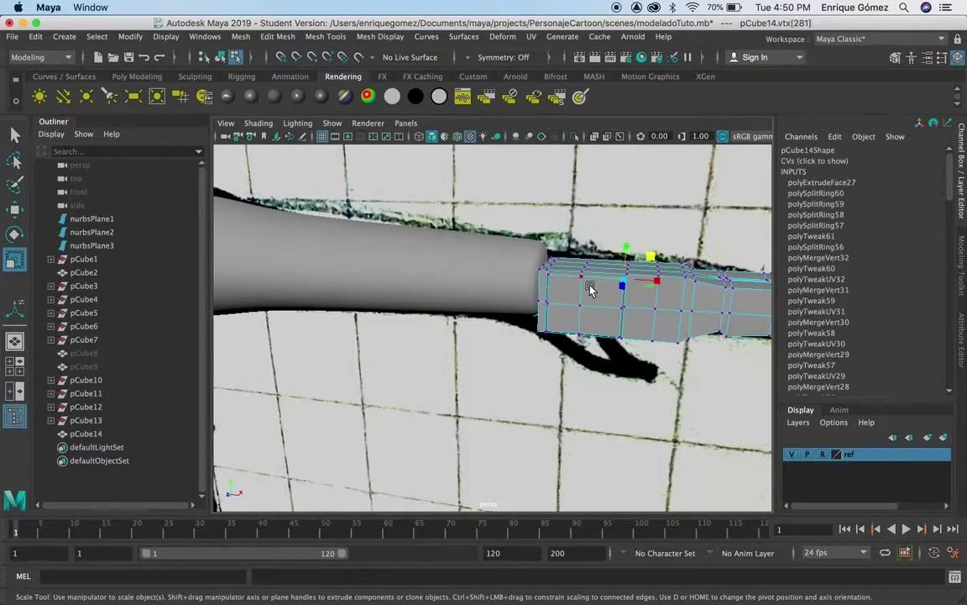
left_click(548, 279)
left_click(543, 308)
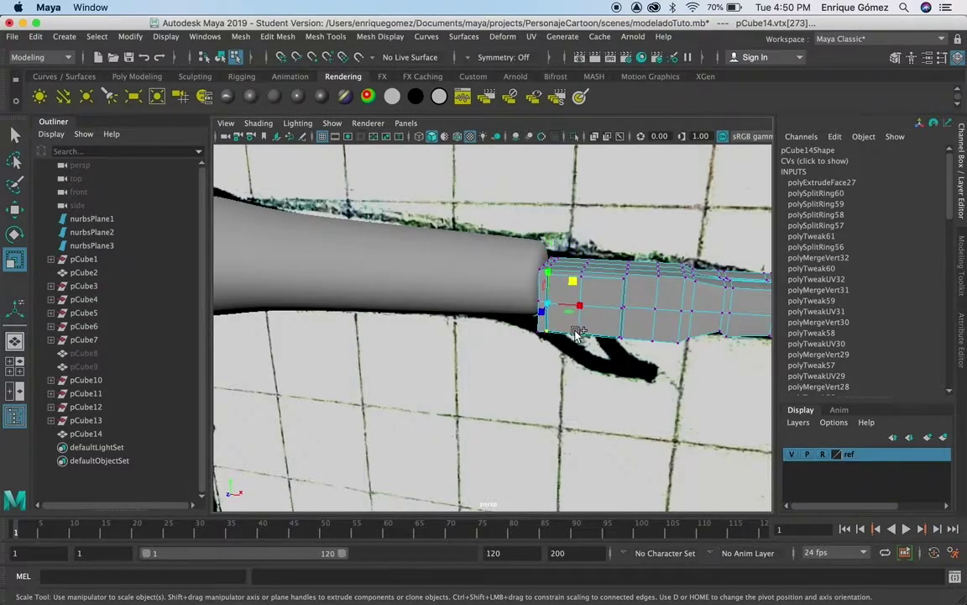
left_click(626, 280, "shift")
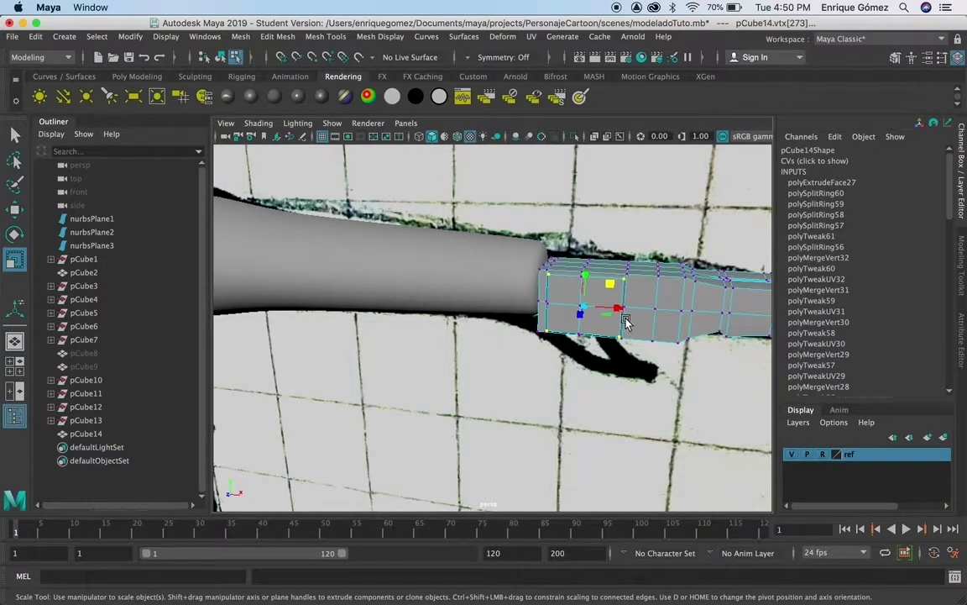
left_click(614, 307)
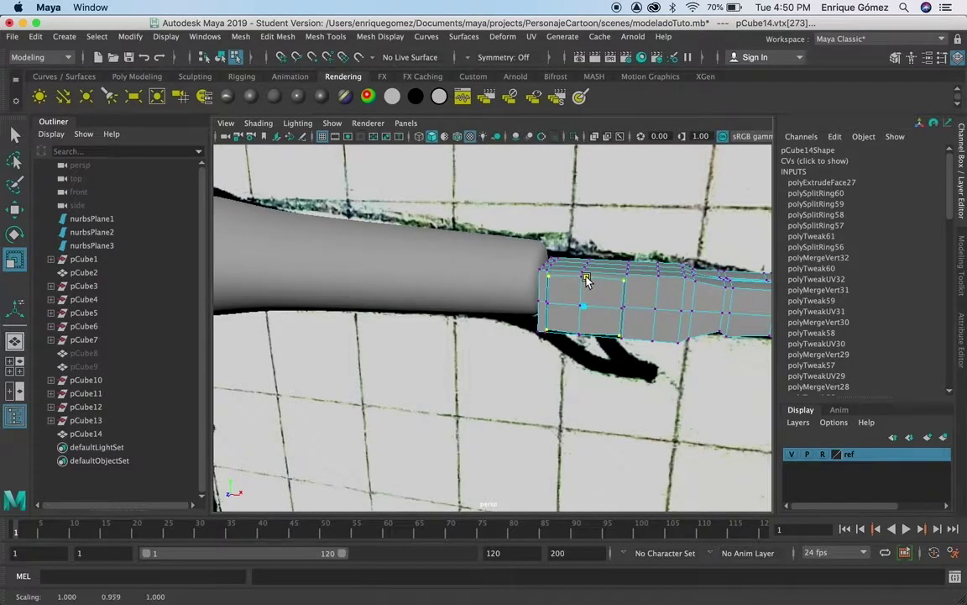
left_click_drag(614, 306, 612, 308)
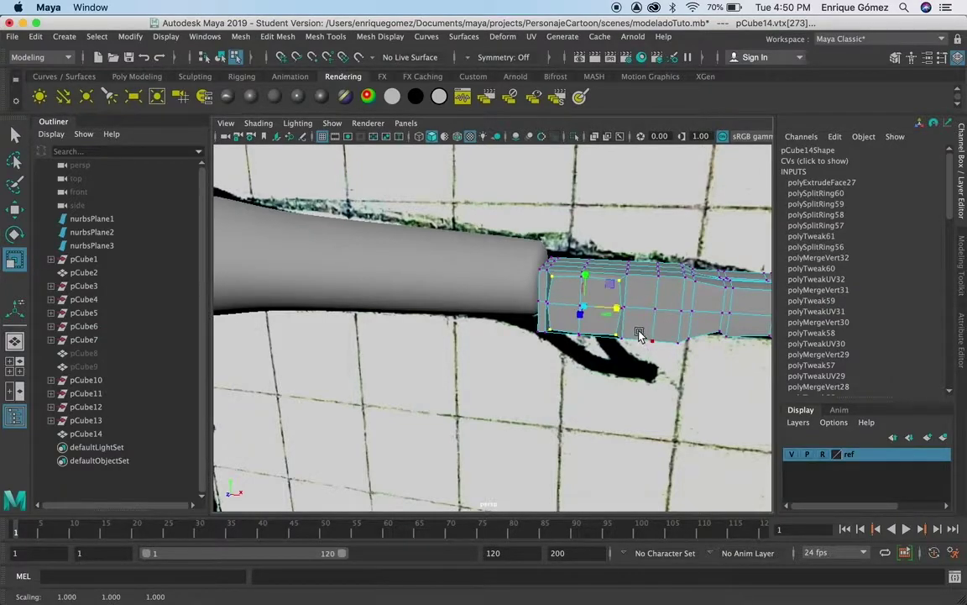
right_click(602, 300)
left_click(603, 257)
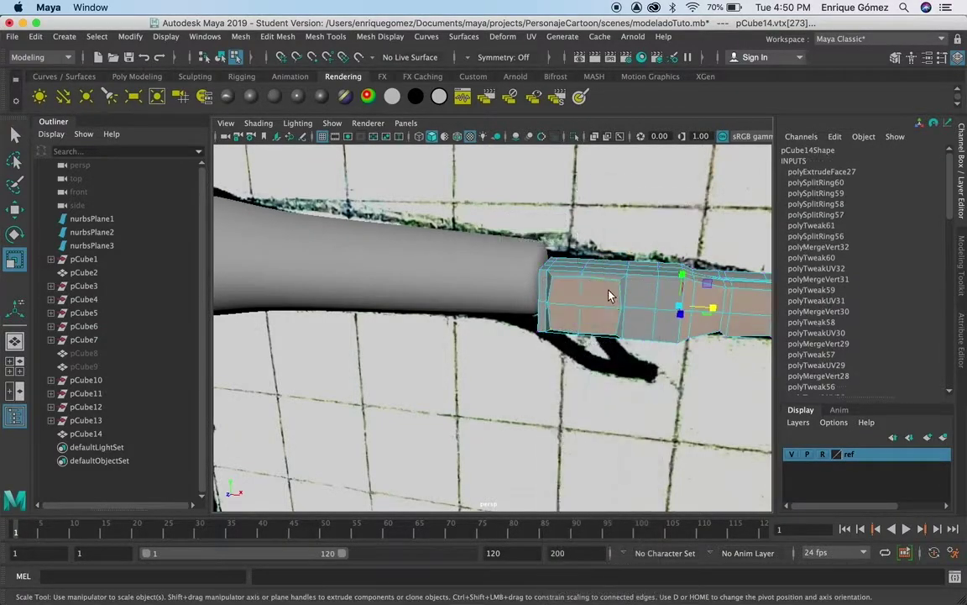
left_click(615, 298)
mouse_move(723, 405)
left_mouse_down("alt")
mouse_move(685, 418)
mouse_move(642, 386)
mouse_move(622, 395)
mouse_move(695, 401)
left_mouse_up("alt")
Reselect thumb faces f[220:221] in the maximised top view and grab the scale Y handle.
key("r")
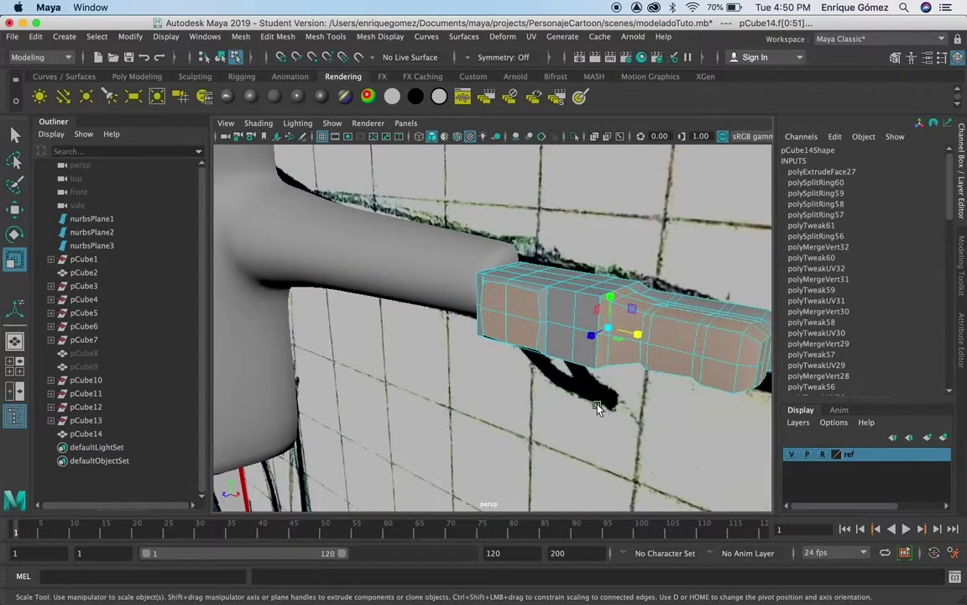
left_click(502, 432)
left_click(523, 313)
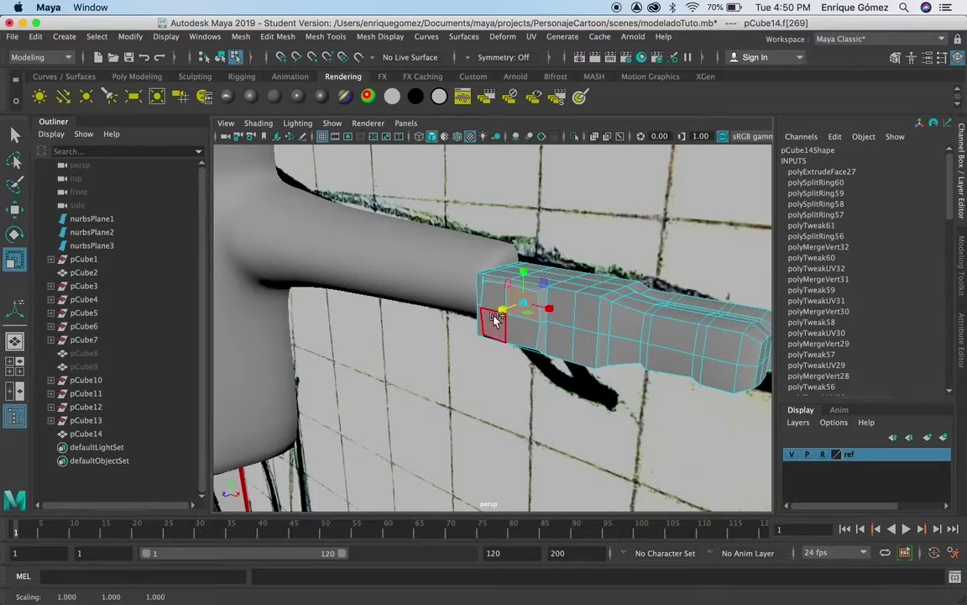
left_click(495, 307, "shift")
left_click(489, 325, "shift")
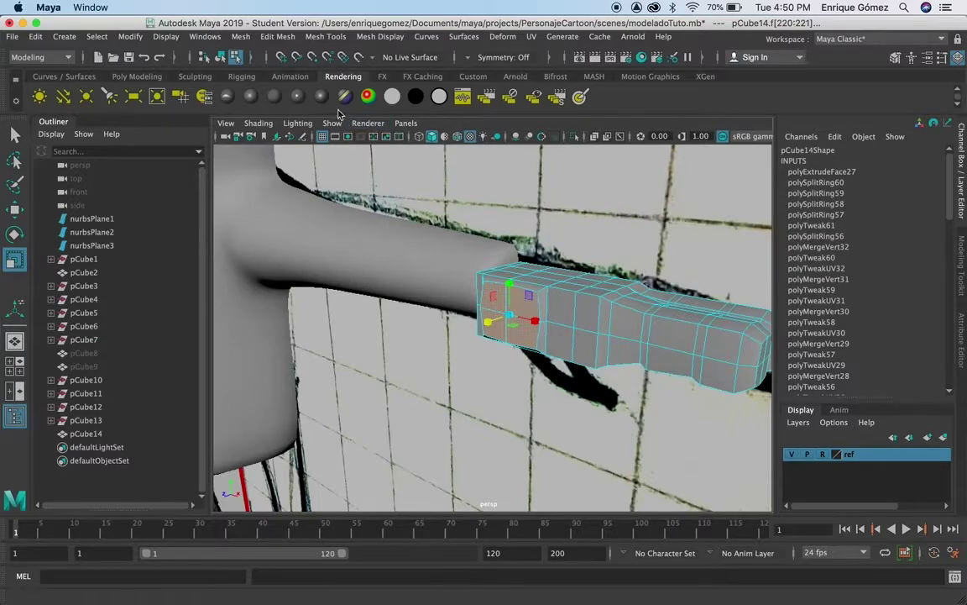
key("space")
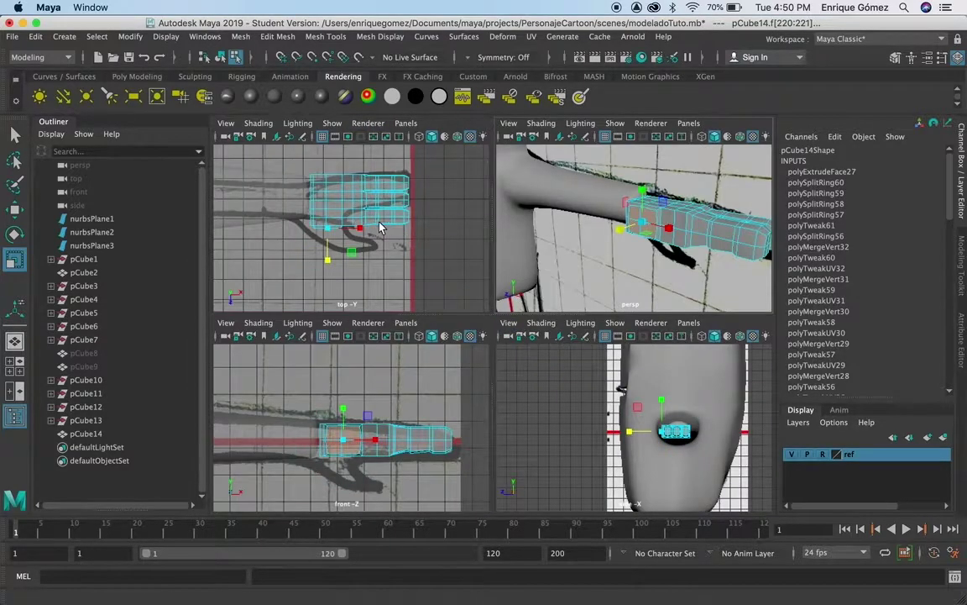
key("space")
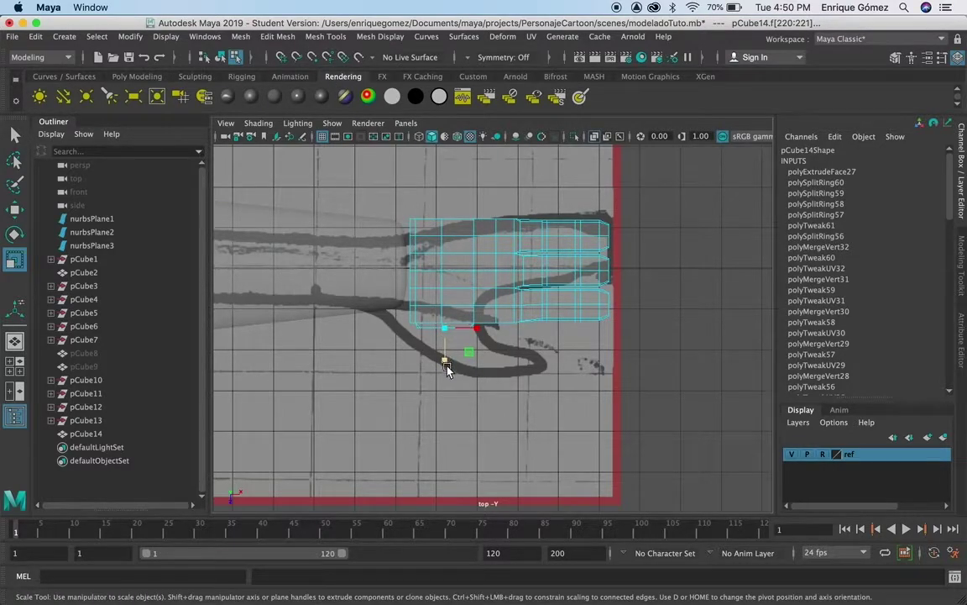
left_click(446, 363)
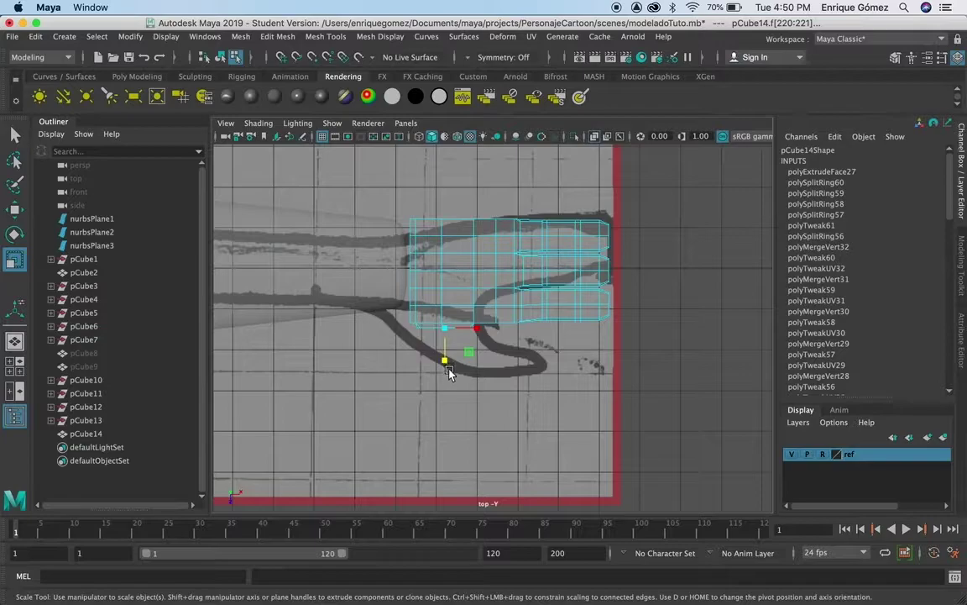
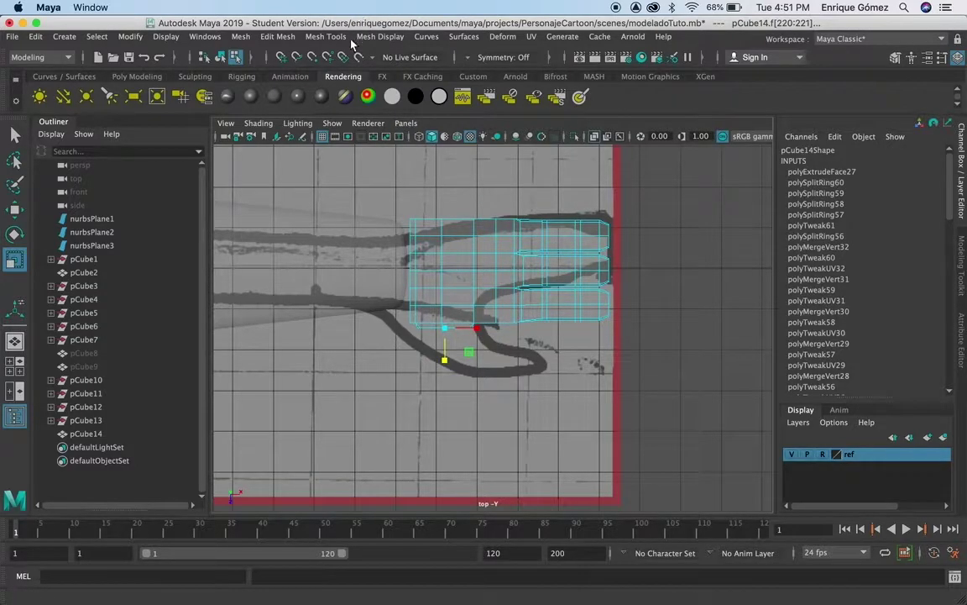
Extrude the hand's bottom faces twice, pulling them down toward the wrist.
left_click(277, 36)
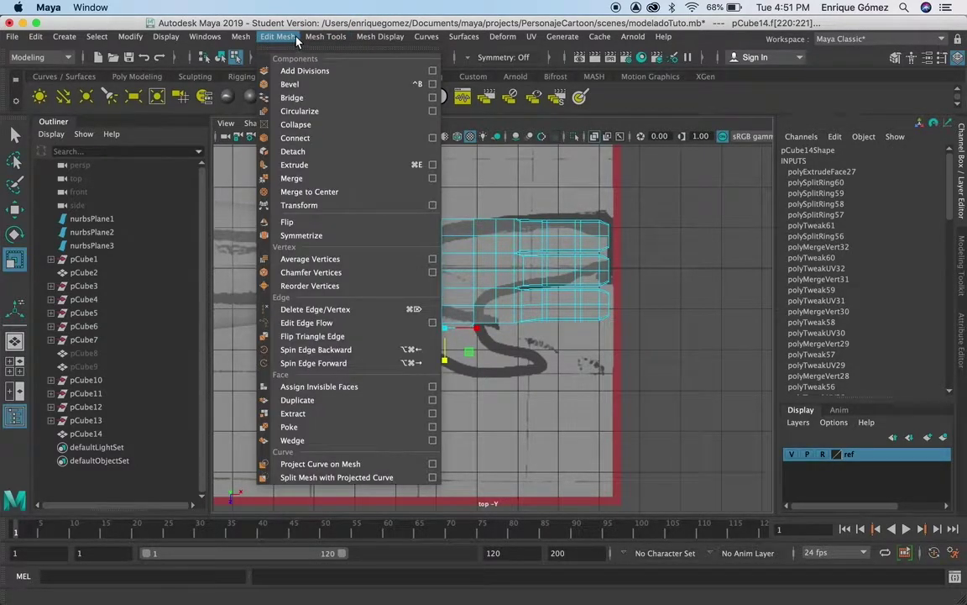
left_click(293, 164)
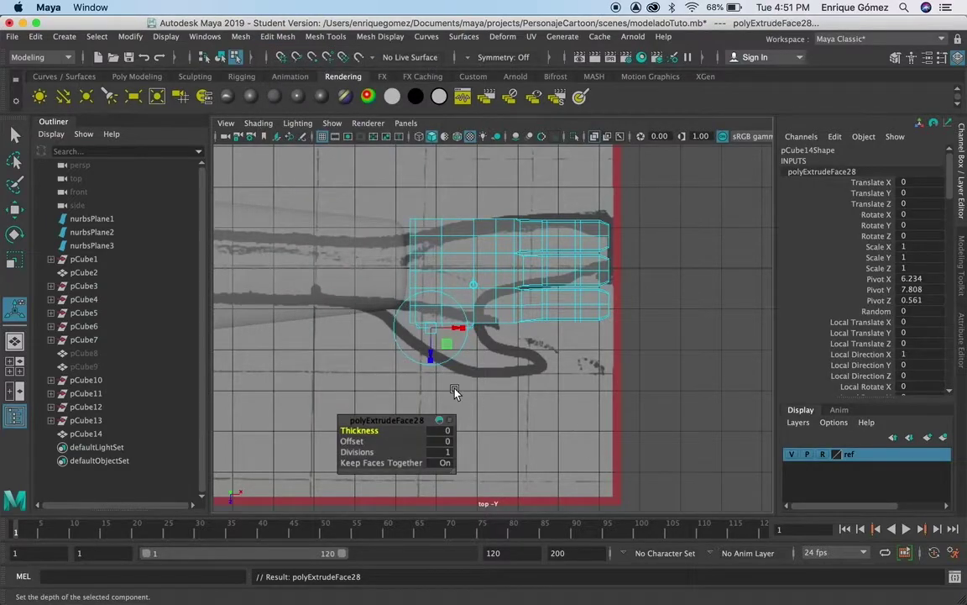
left_click_drag(432, 356, 432, 386)
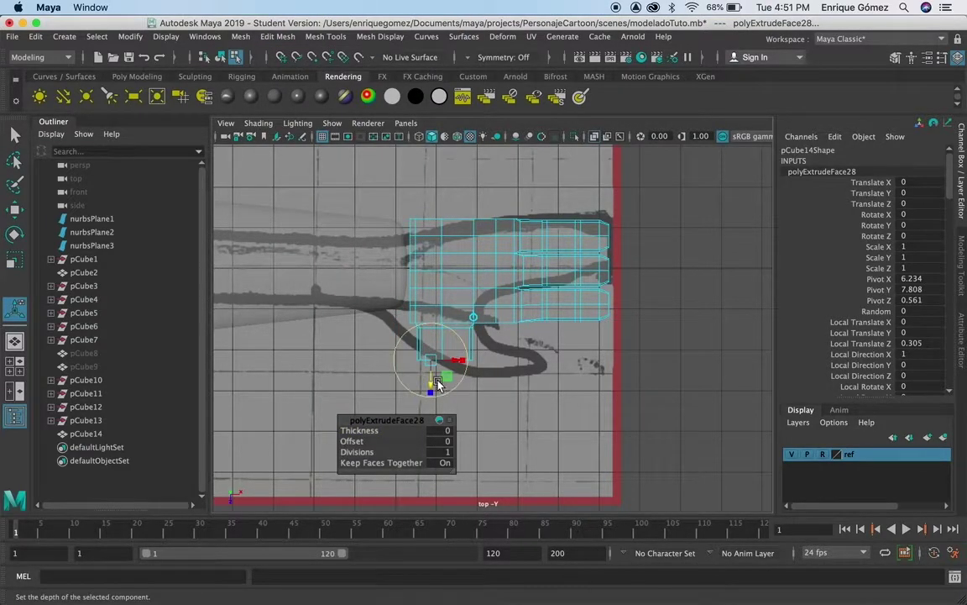
key("z")
left_click(277, 37)
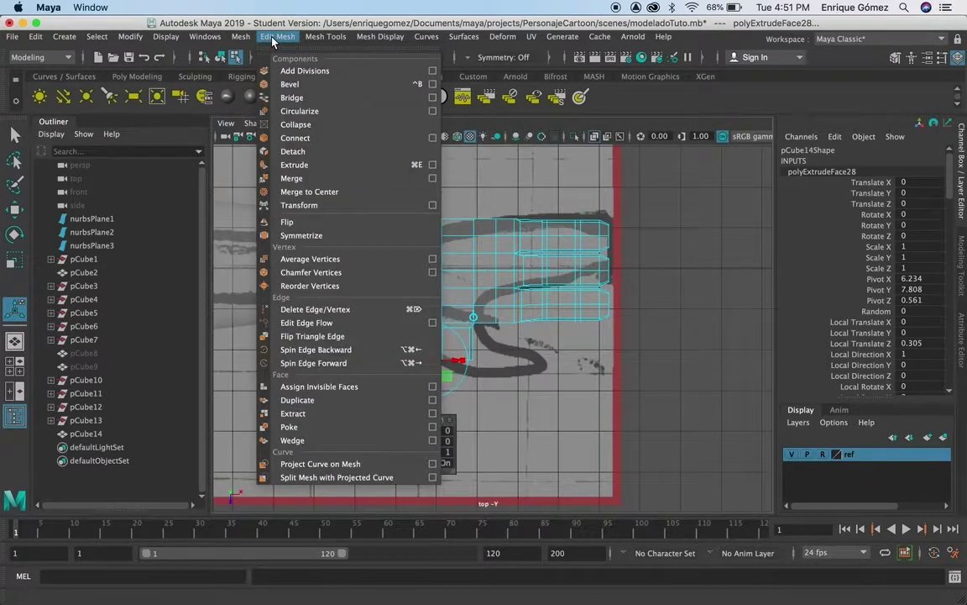
left_click(294, 164)
left_click_drag(430, 388, 433, 388)
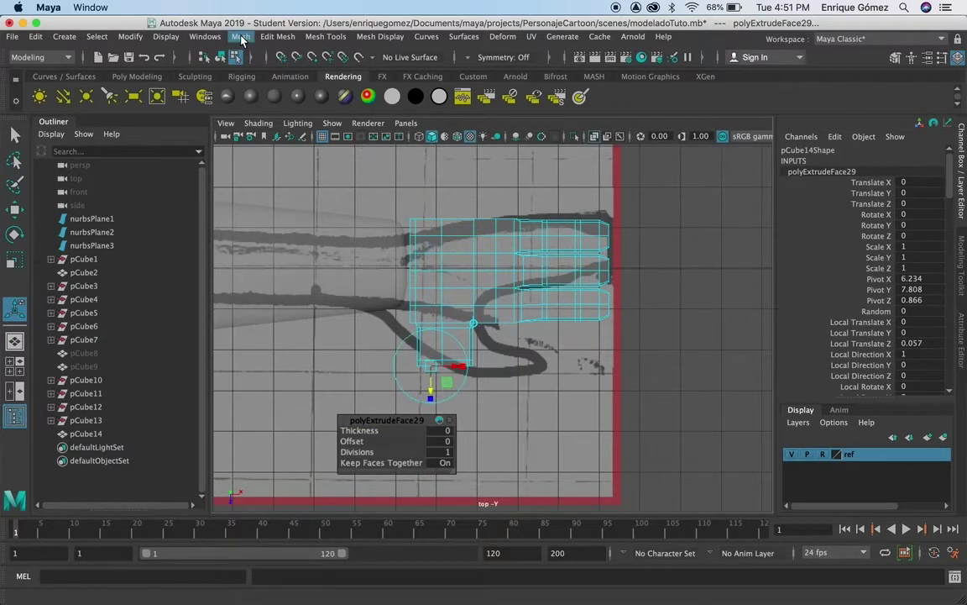
Add two more downward extrusions to lengthen the wrist stub.
left_click(286, 42)
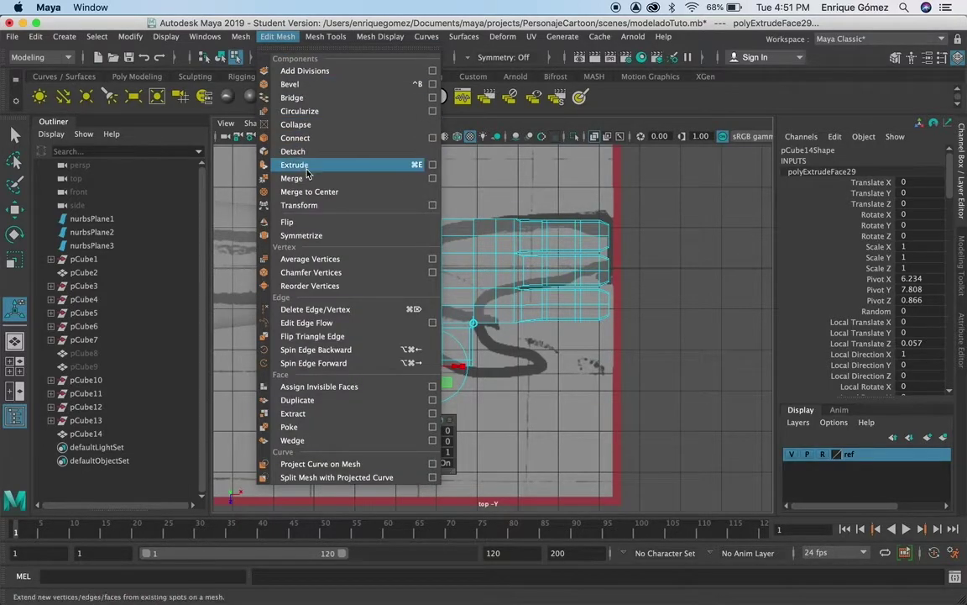
left_click(281, 161)
left_click_drag(430, 391, 436, 415)
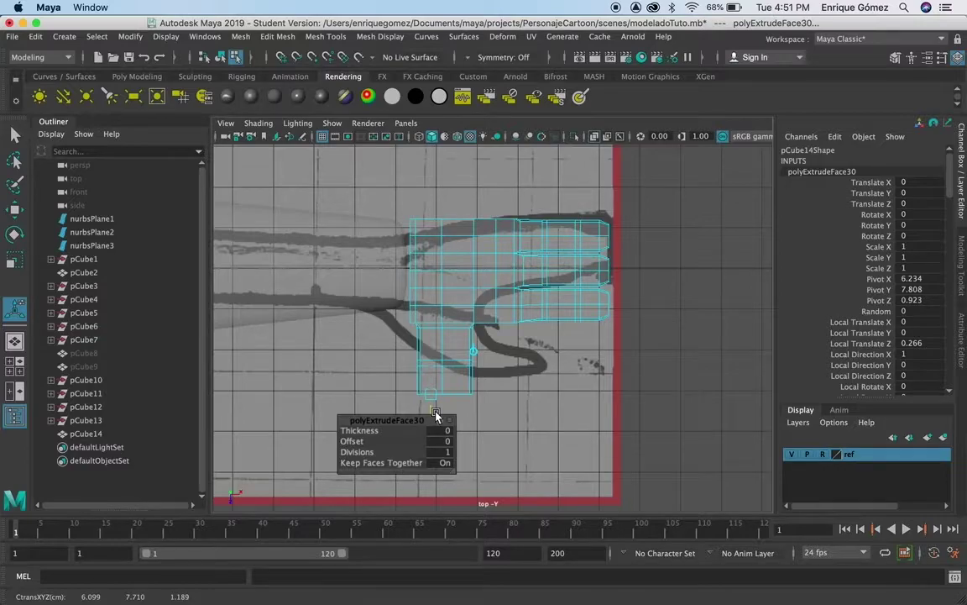
left_click(277, 37)
left_click(319, 165)
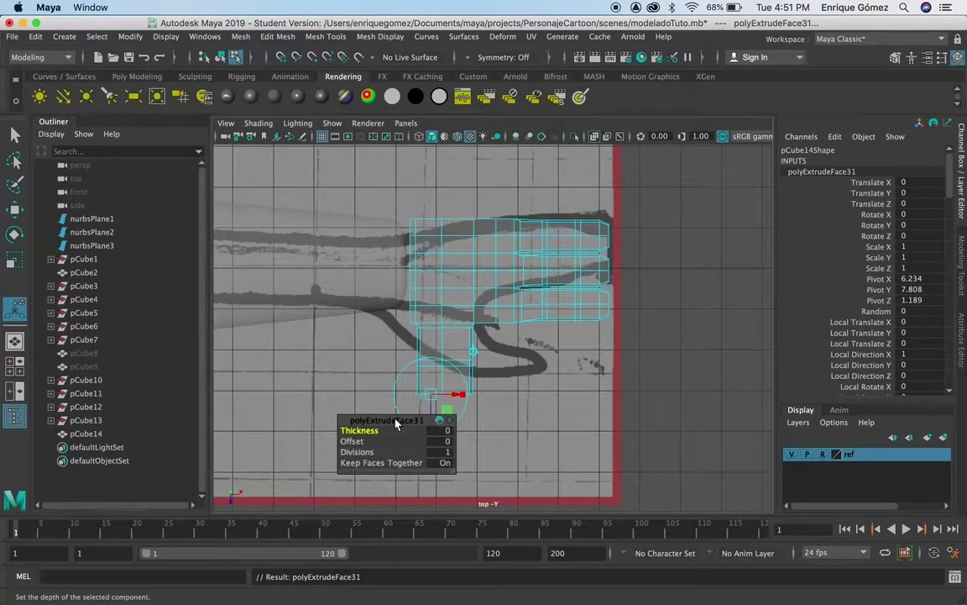
left_click_drag(396, 423, 300, 420)
left_click_drag(431, 409, 432, 418)
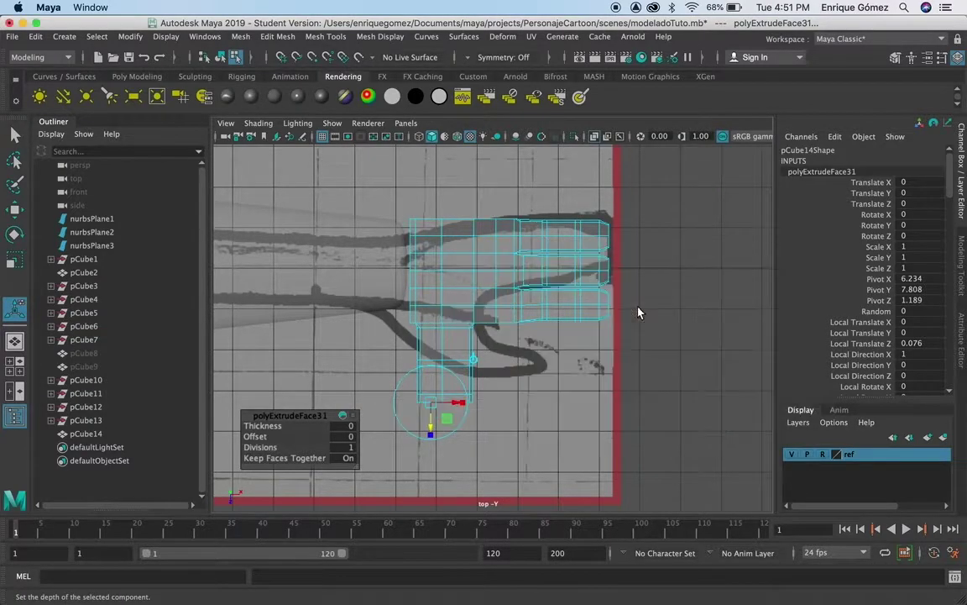
Scale the wrist stub's end face slightly smaller.
key("space")
key("space")
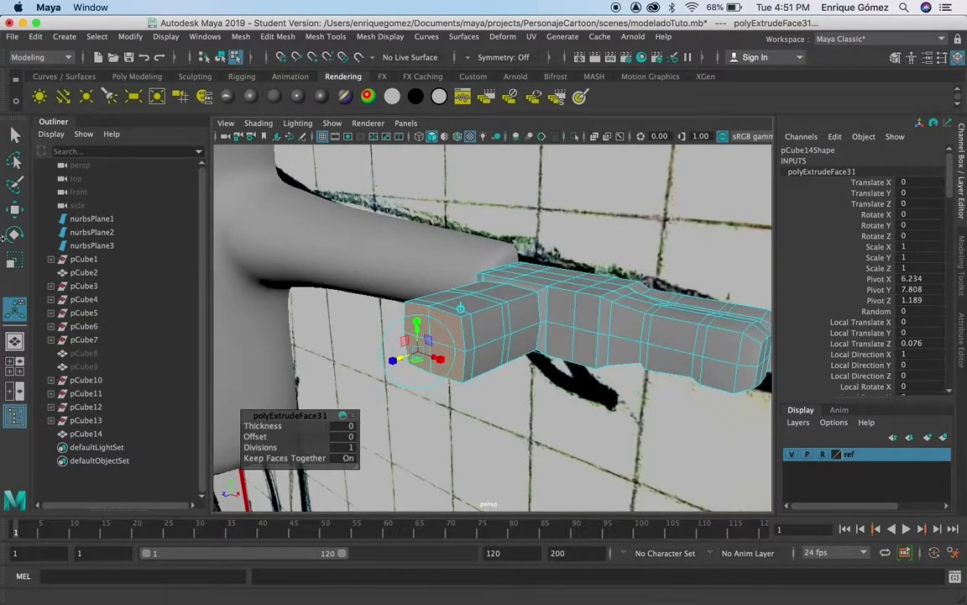
left_click(14, 260)
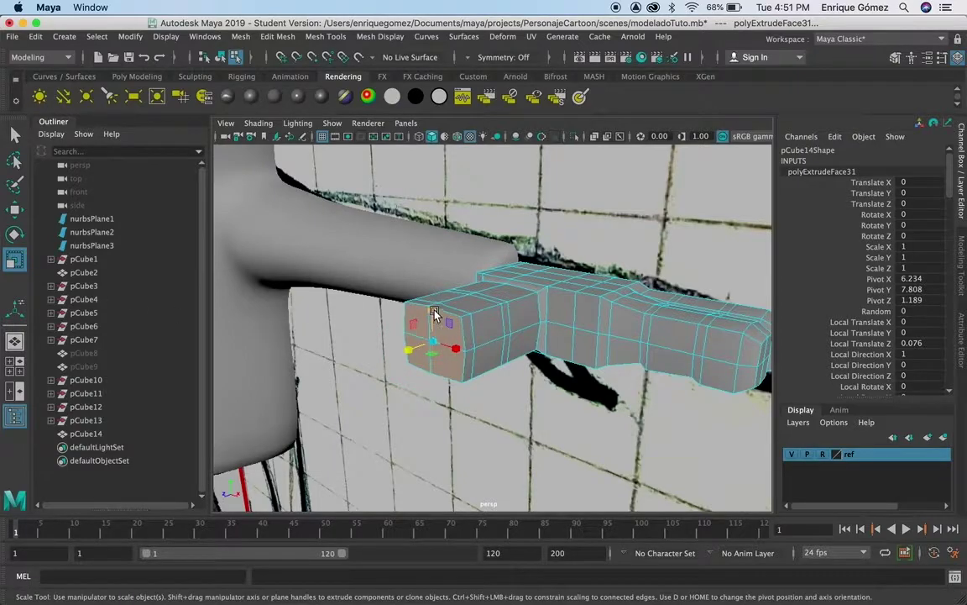
left_click_drag(454, 349, 431, 317)
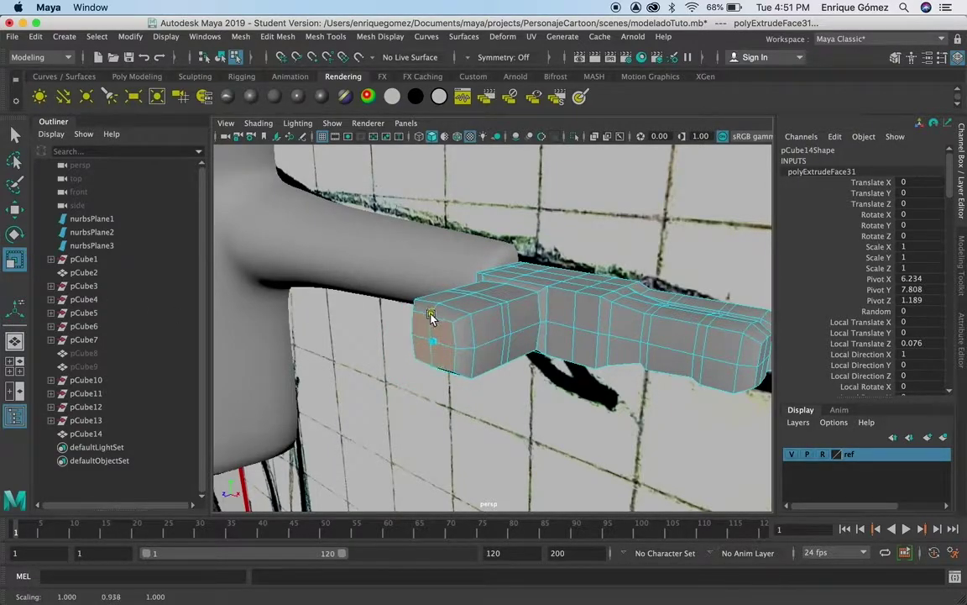
left_click(455, 351)
left_click_drag(453, 353, 456, 356)
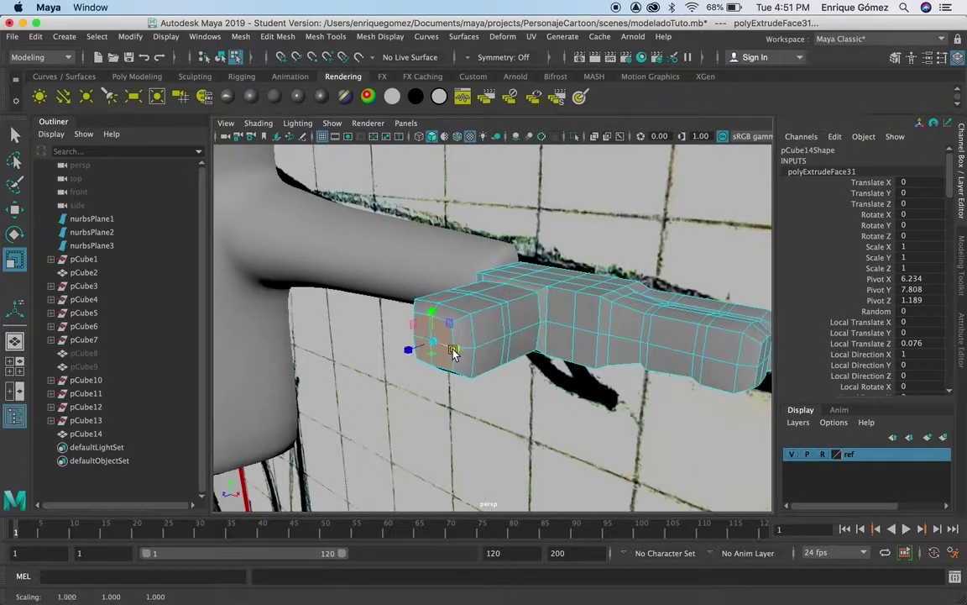
key("space")
key("space")
right_click_drag(468, 217, 406, 218)
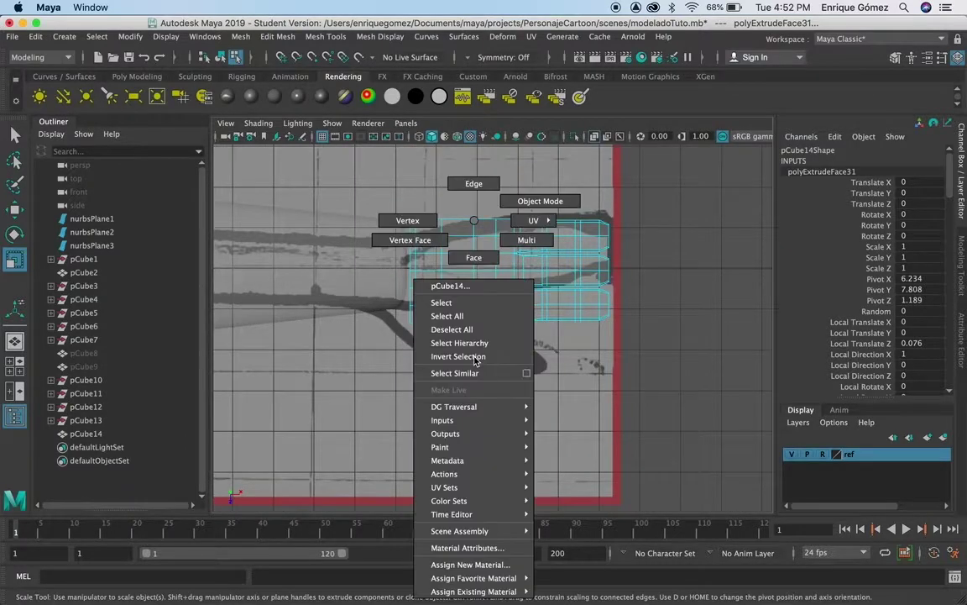
Marquee-select the lower rows of wrist vertices in the top view.
left_click_drag(408, 348, 496, 417)
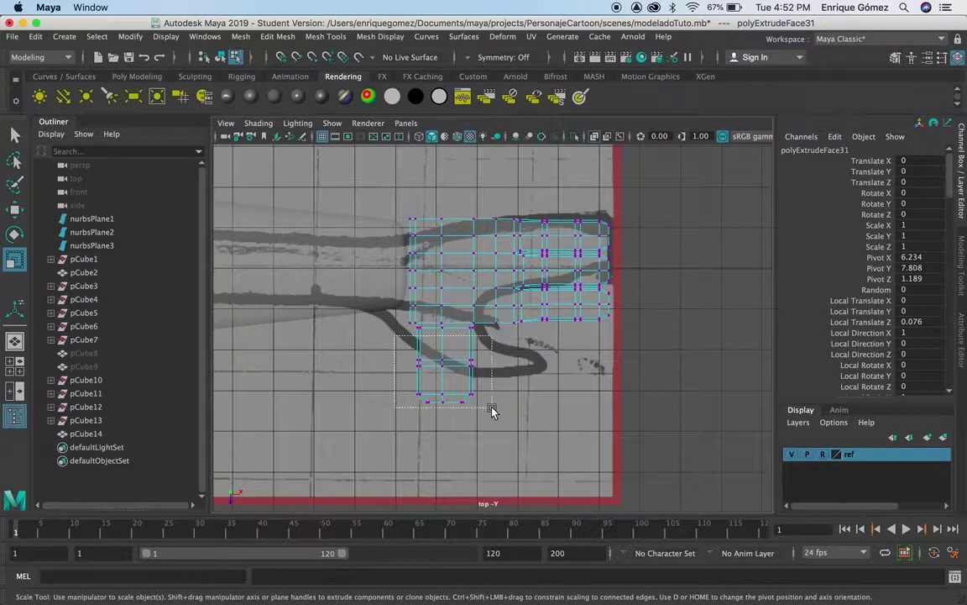
left_click(392, 335)
left_click_drag(389, 331, 455, 363)
scroll(389, 337, "up", 1)
left_click_drag(389, 338, 515, 422)
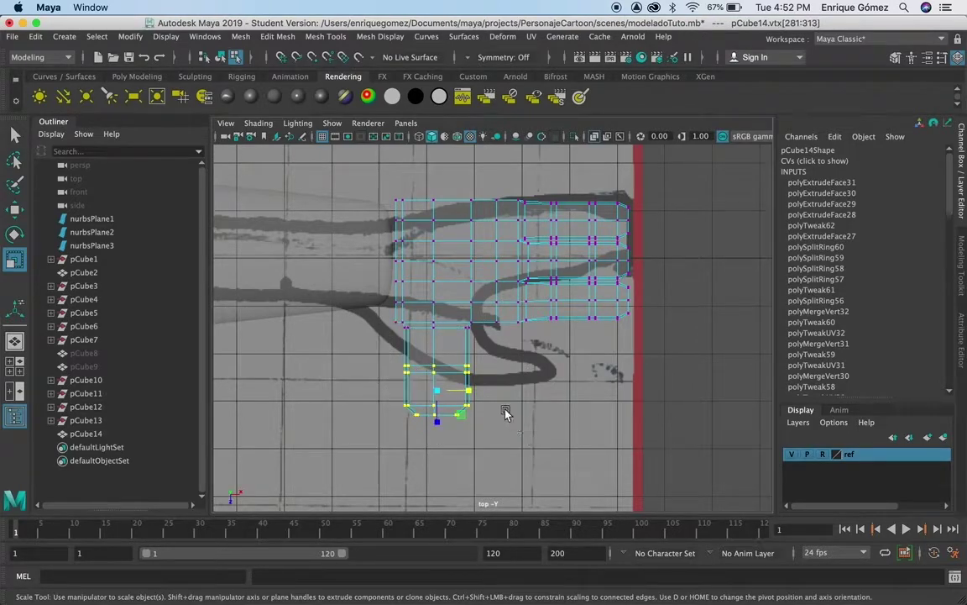
left_click(391, 336)
scroll(393, 337, "up", 1)
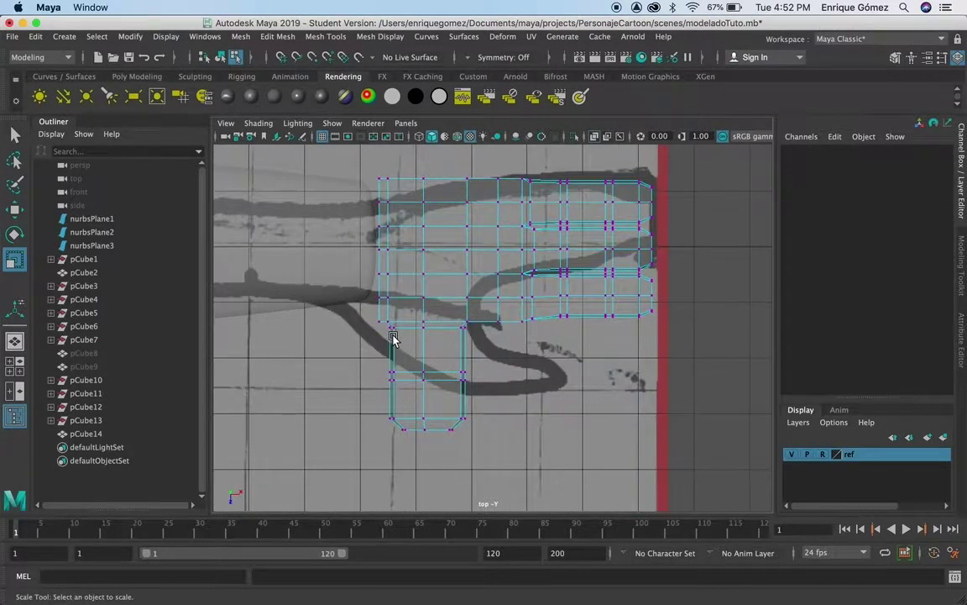
scroll(393, 337, "up", 1)
left_click_drag(337, 323, 530, 461)
Scale the selected wrist vertices down slightly in width and height (about 0.937).
left_click_drag(450, 387, 420, 430)
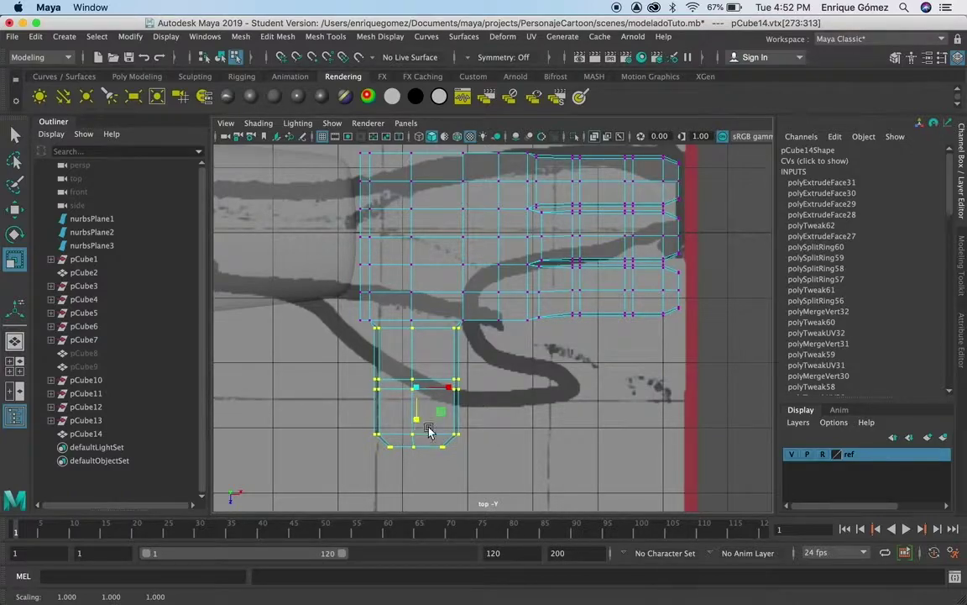
key("space")
key("space")
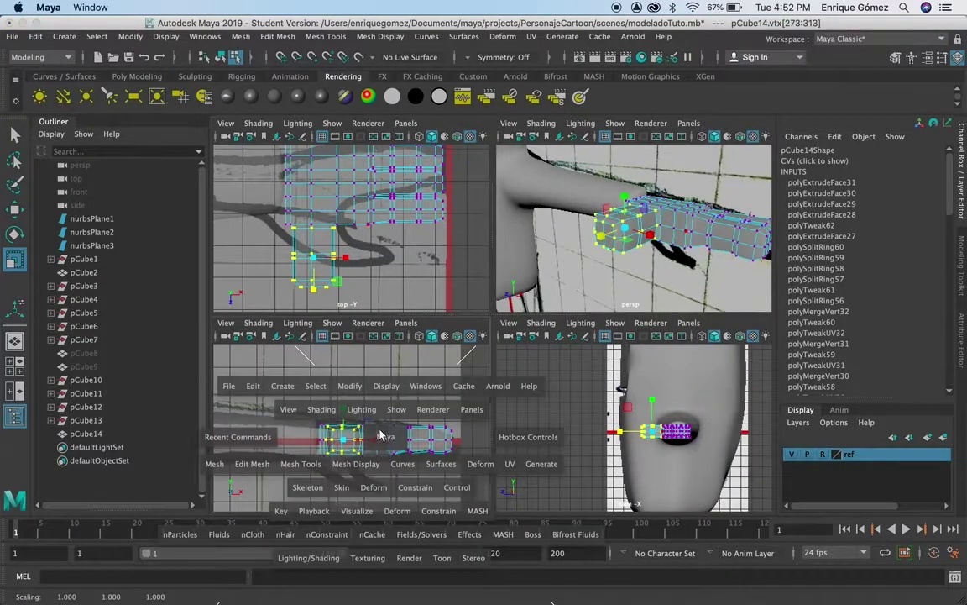
left_click_drag(477, 321, 476, 323)
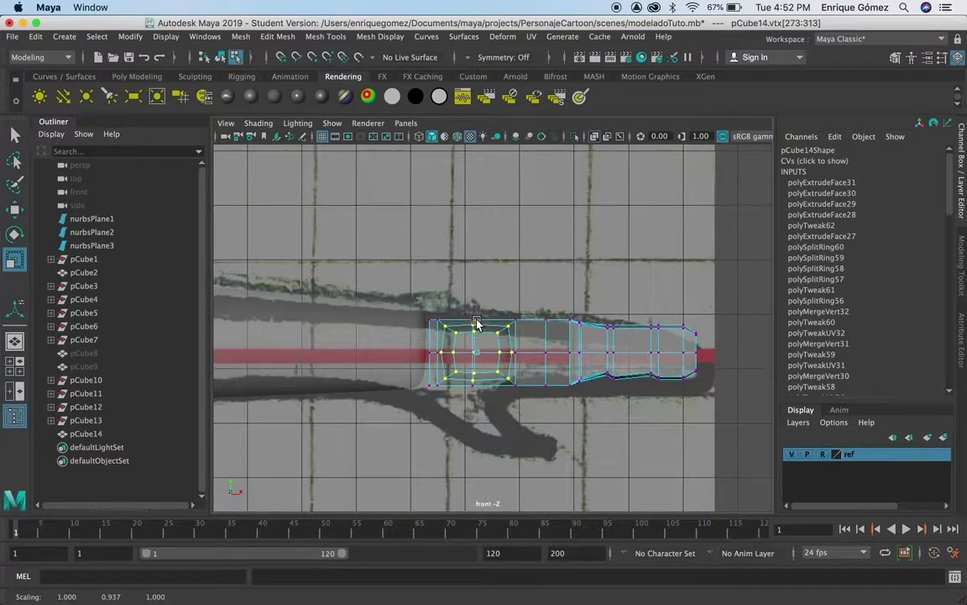
left_click(509, 353)
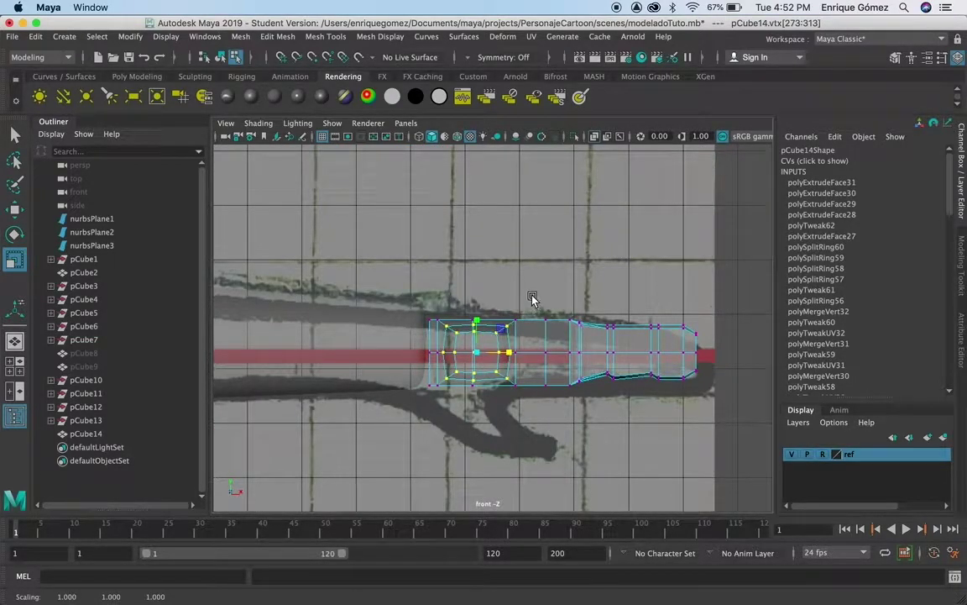
key("space")
key("space")
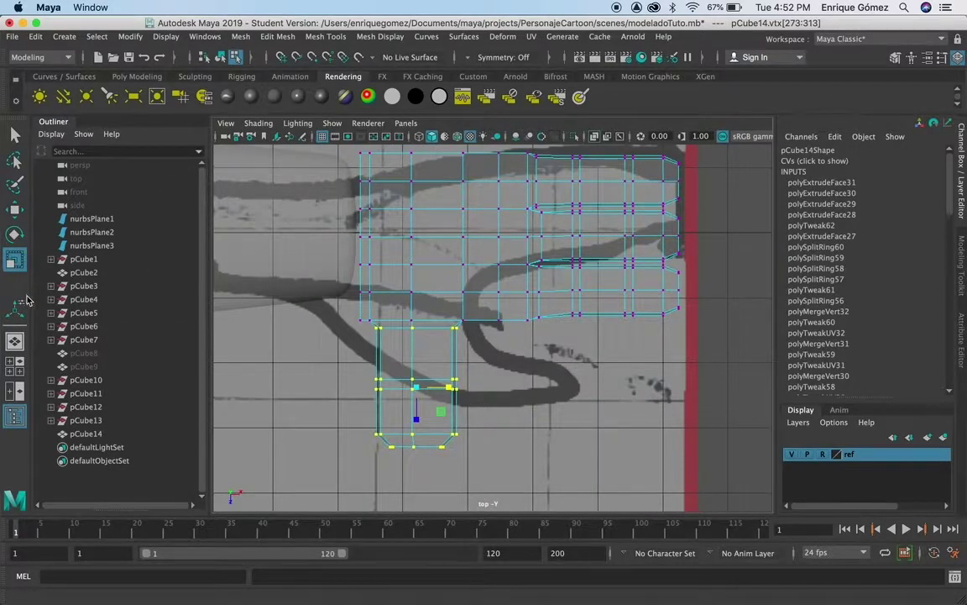
left_click(13, 236)
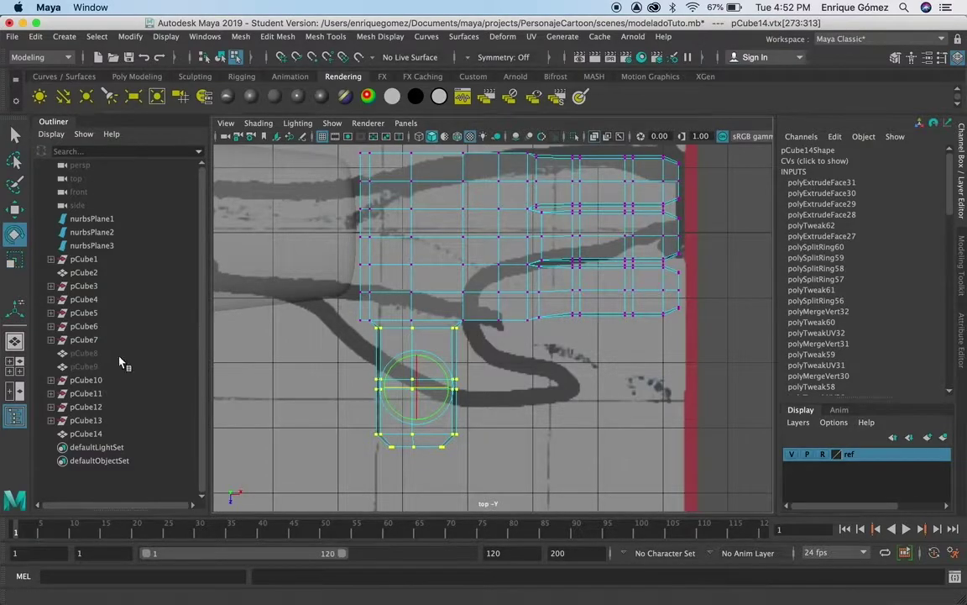
Rotate the wrist's bottom vertices slightly, then reselect them and shift them lower right.
left_click_drag(445, 414, 447, 414)
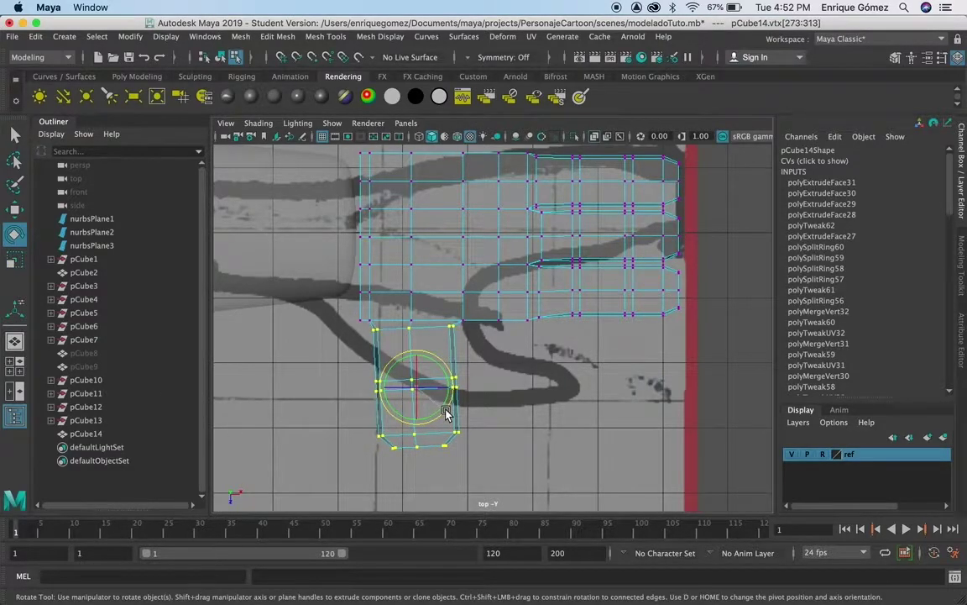
left_click(322, 353)
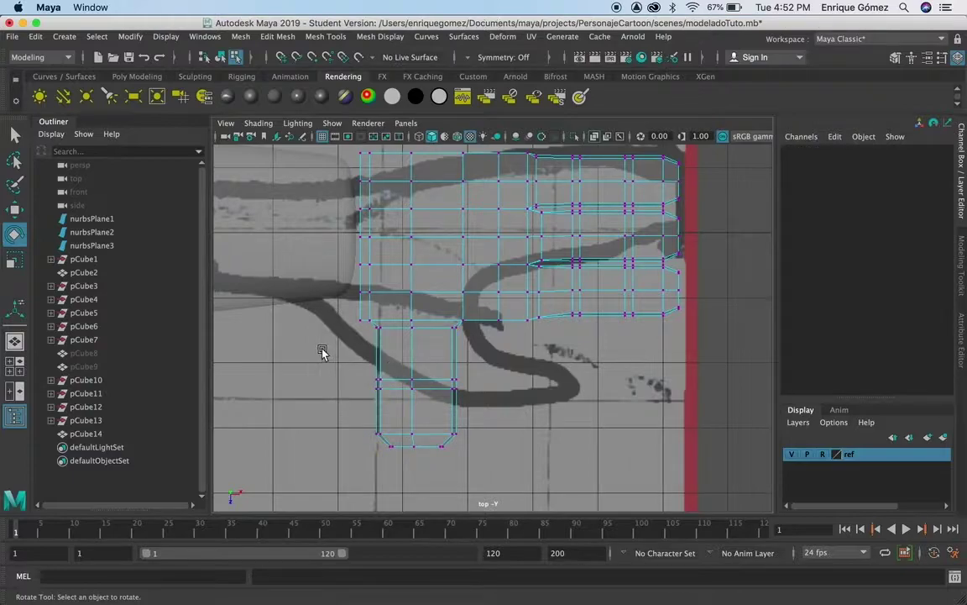
left_click_drag(321, 352, 483, 462)
left_click_drag(345, 367, 532, 475)
left_click(14, 208)
mouse_move(441, 434)
left_mouse_down()
mouse_move(466, 414)
mouse_move(18, 217)
left_mouse_up()
Rotate and shift the thumb-base vertices to follow the reference drawing, then deselect.
key("e")
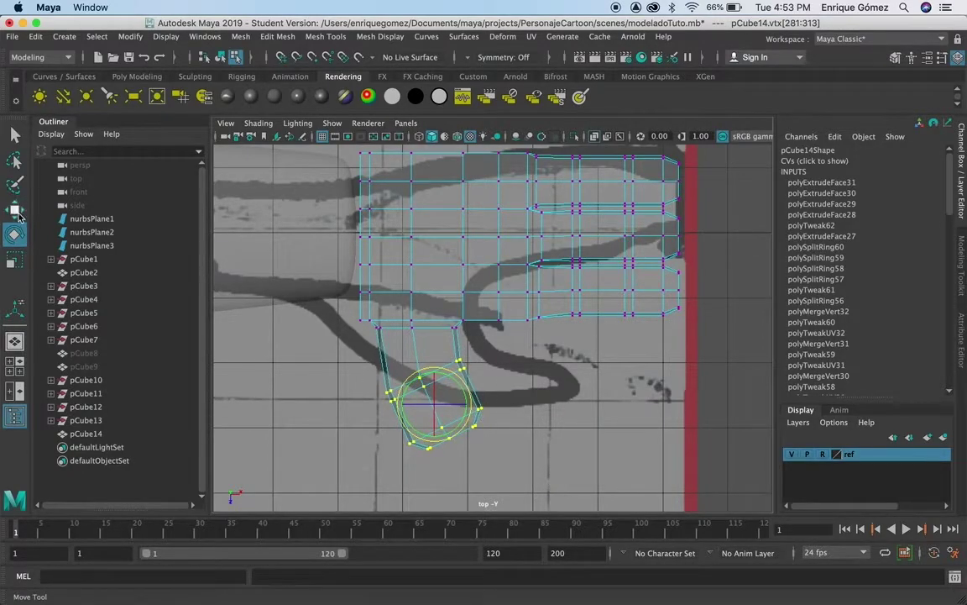
mouse_move(475, 399)
left_mouse_down()
mouse_move(426, 461)
mouse_move(295, 356)
left_mouse_up()
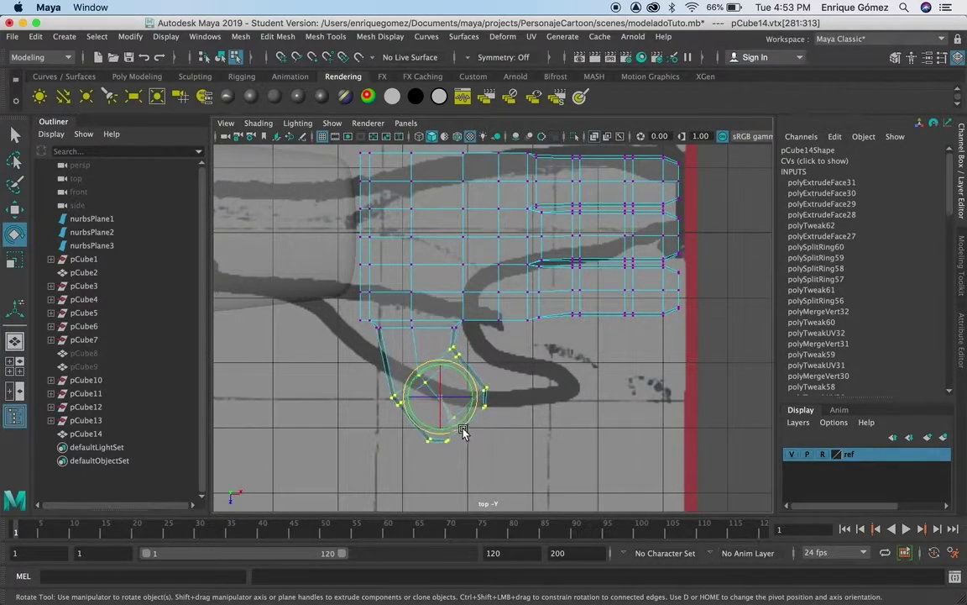
left_click(14, 209)
middle_click_drag(546, 470, 568, 393)
key("q")
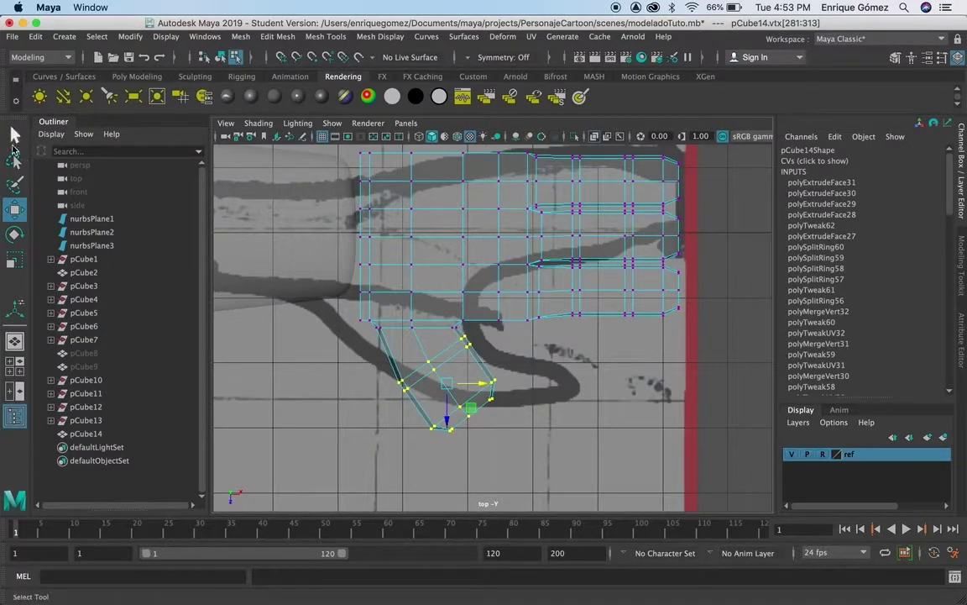
left_click_drag(418, 415, 438, 442)
left_click(516, 380)
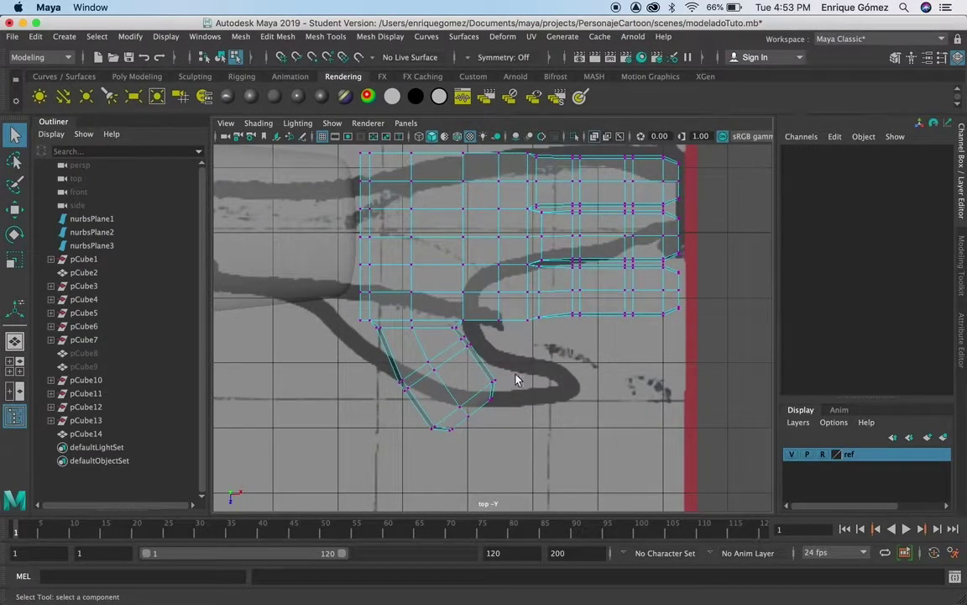
scroll(536, 399, "down", 5)
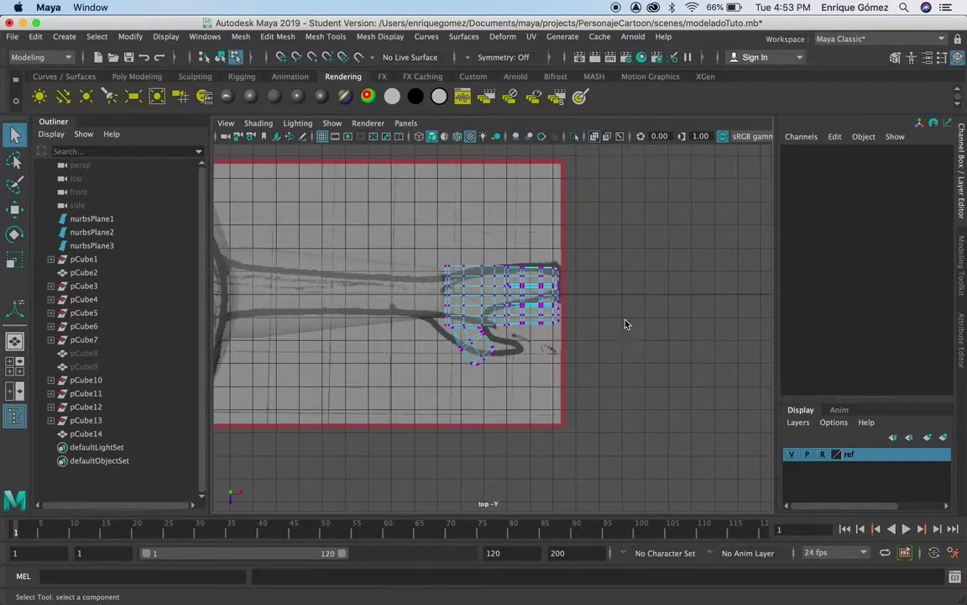
Hide the ref layer's reference images and preview the hand smoothed in perspective.
key("space")
key("space")
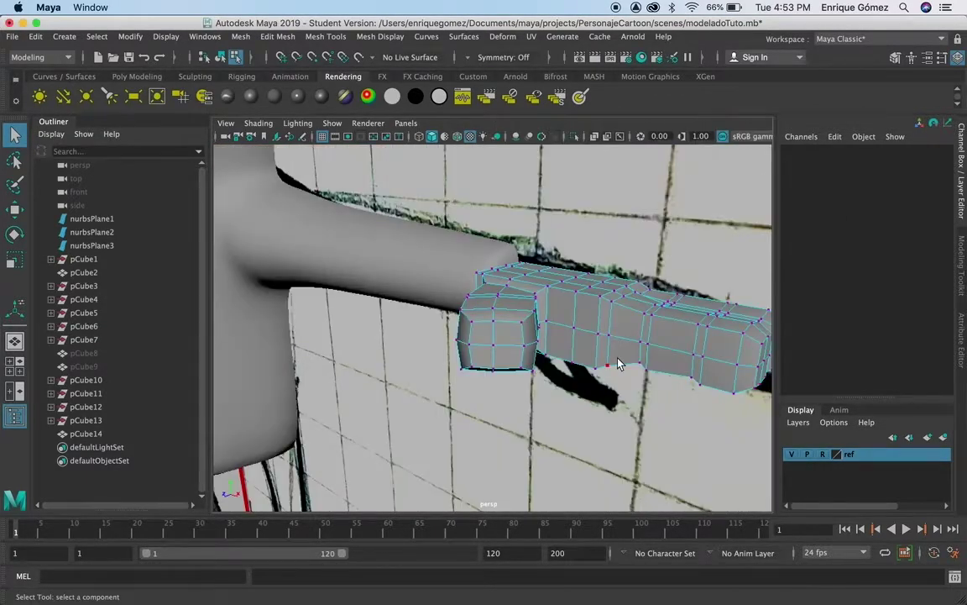
left_click(794, 455)
key("3")
mouse_move(661, 431)
left_mouse_down("alt")
mouse_move(629, 447)
mouse_move(635, 460)
mouse_move(696, 483)
mouse_move(704, 464)
left_mouse_up("alt")
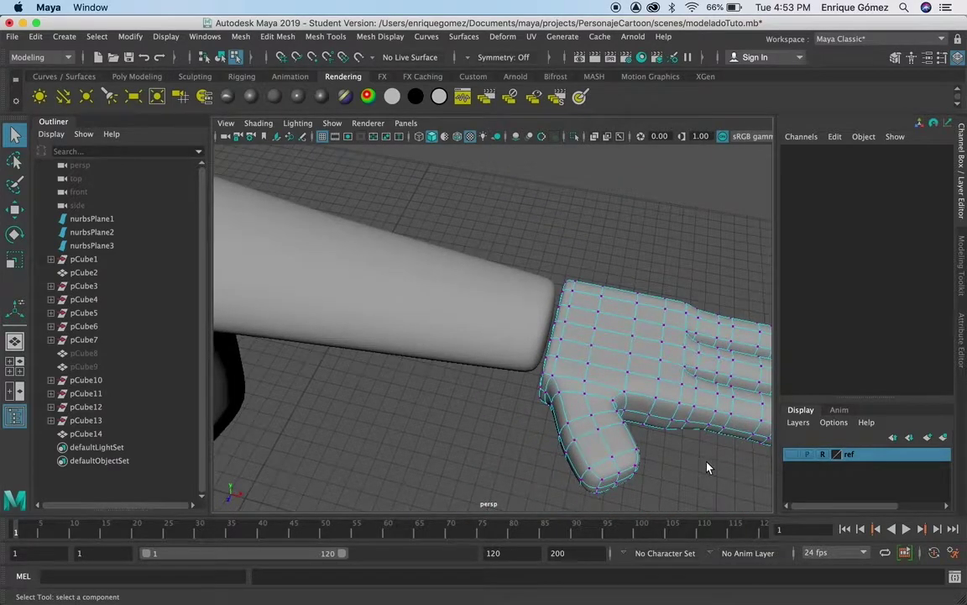
Move the whole hand along X to 0.363, away from the arm.
right_click_drag(685, 388, 745, 204)
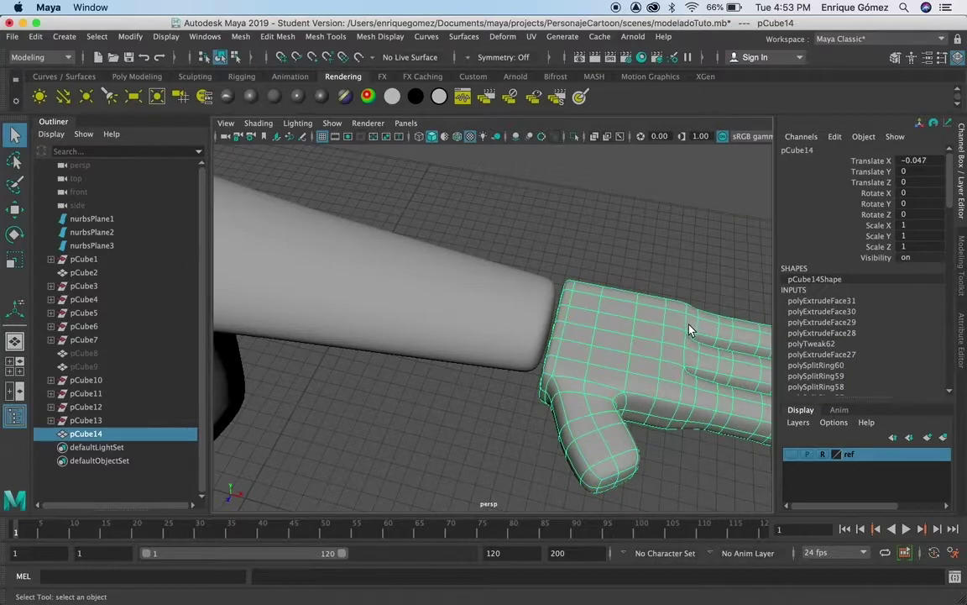
left_click(15, 209)
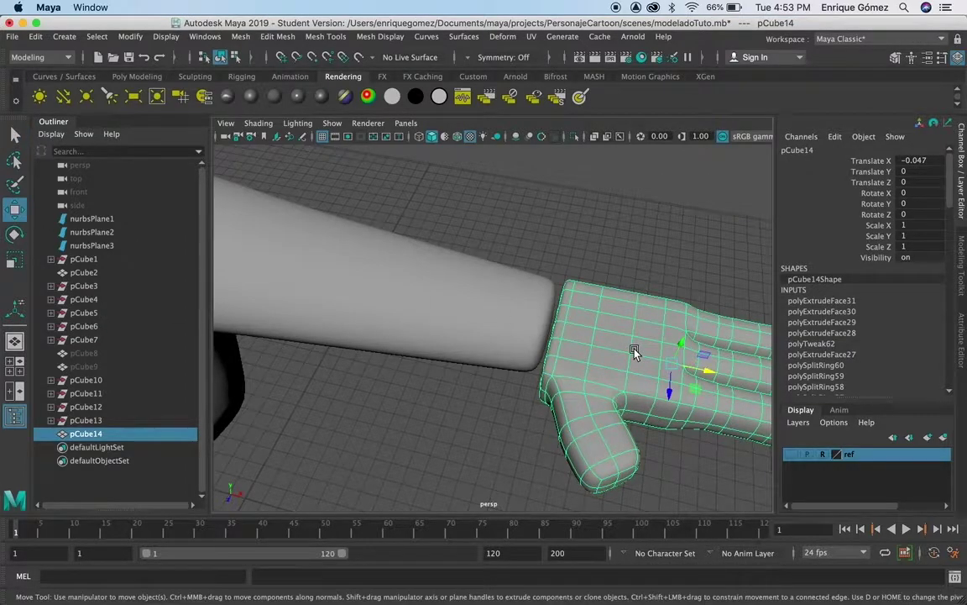
left_click_drag(710, 376, 762, 383)
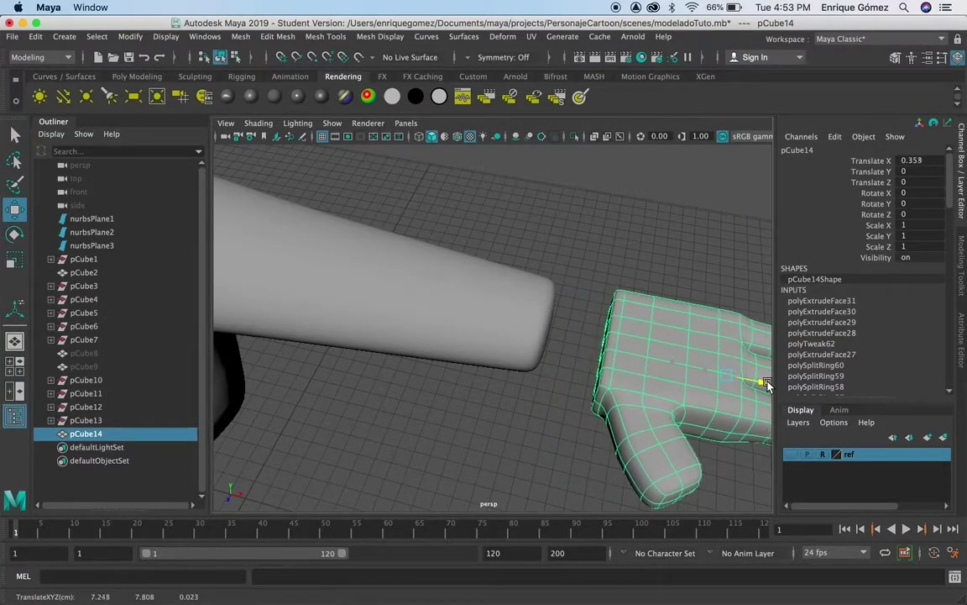
Maximize the top view and zoom in until the smoothed hand fills the viewport.
key("space")
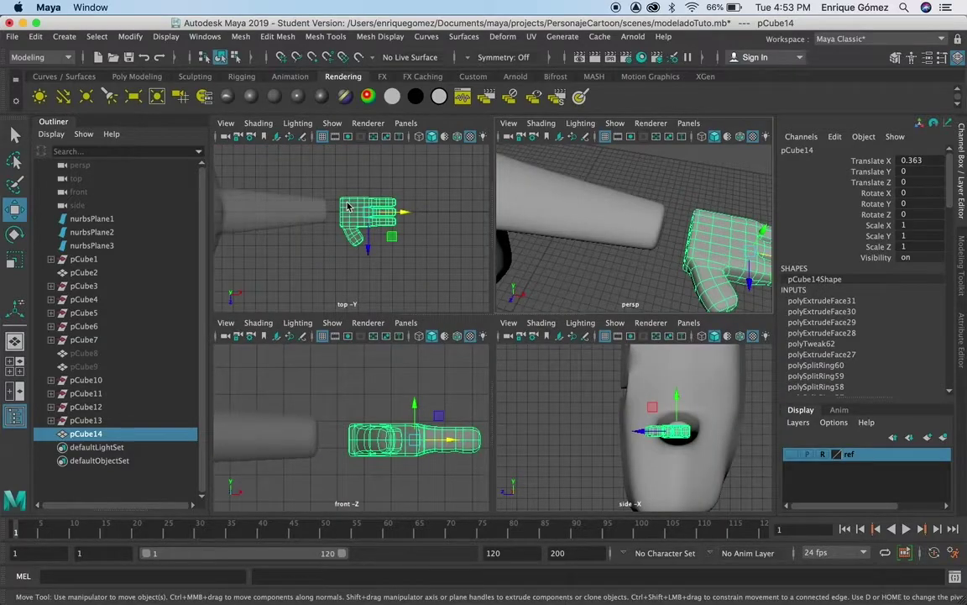
key("space")
scroll(474, 291, "up", 1)
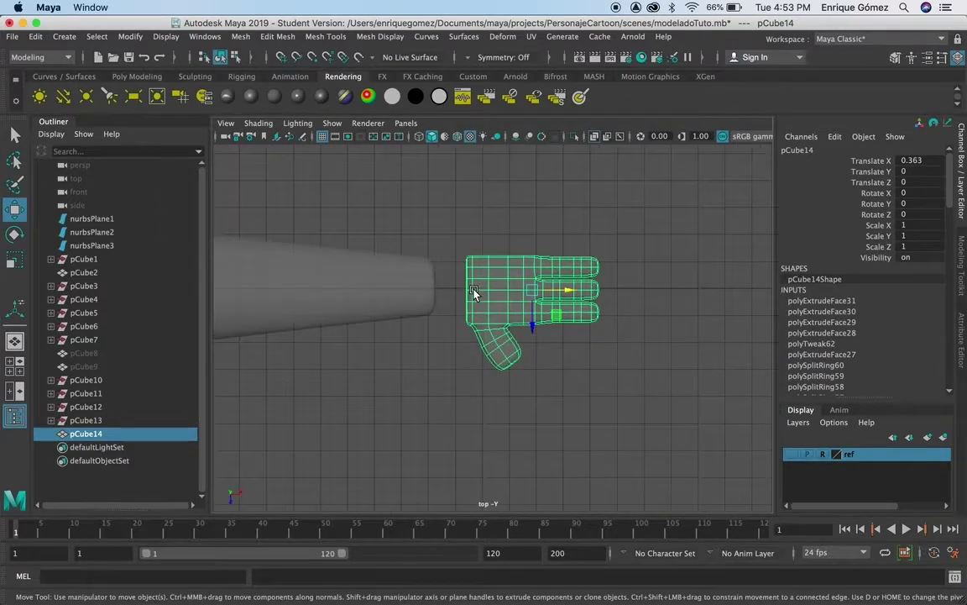
scroll(473, 292, "up", 2)
scroll(473, 291, "up", 2)
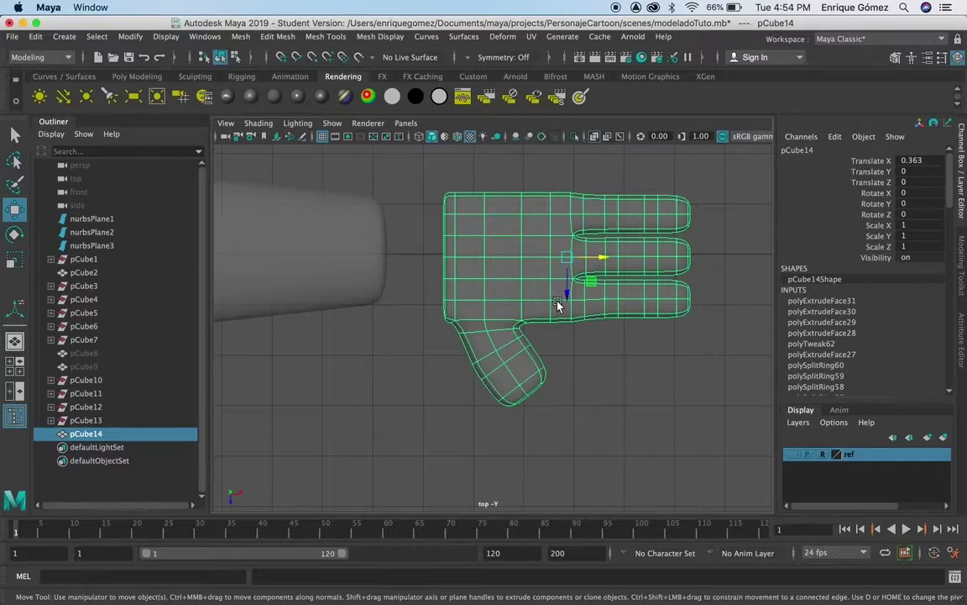
right_click_drag(483, 220, 432, 221)
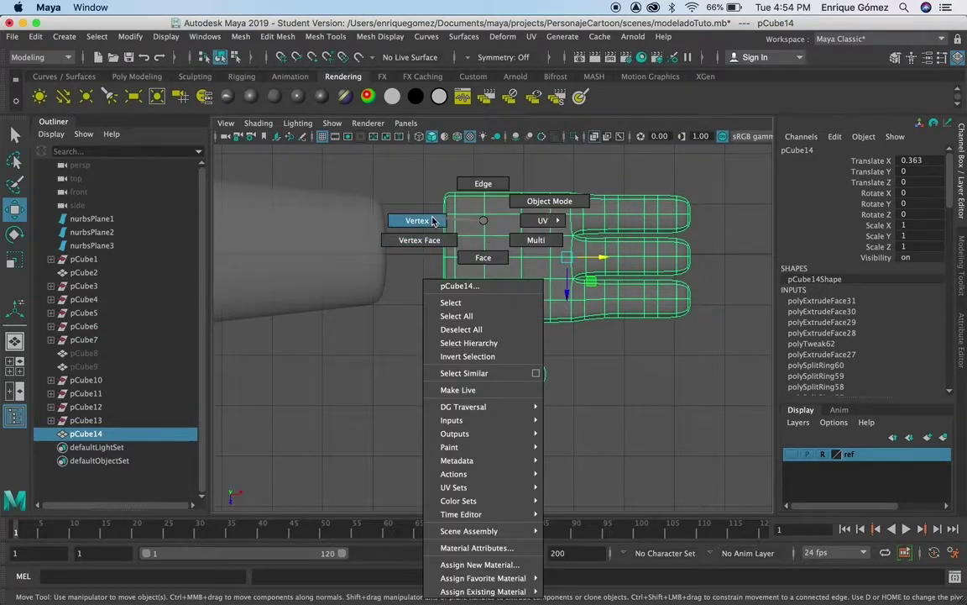
Adjust the wrist vertices by the thumb, then move the selected finger faces in perspective.
mouse_move(462, 215)
left_mouse_down()
mouse_move(415, 281)
mouse_move(432, 185)
left_mouse_up()
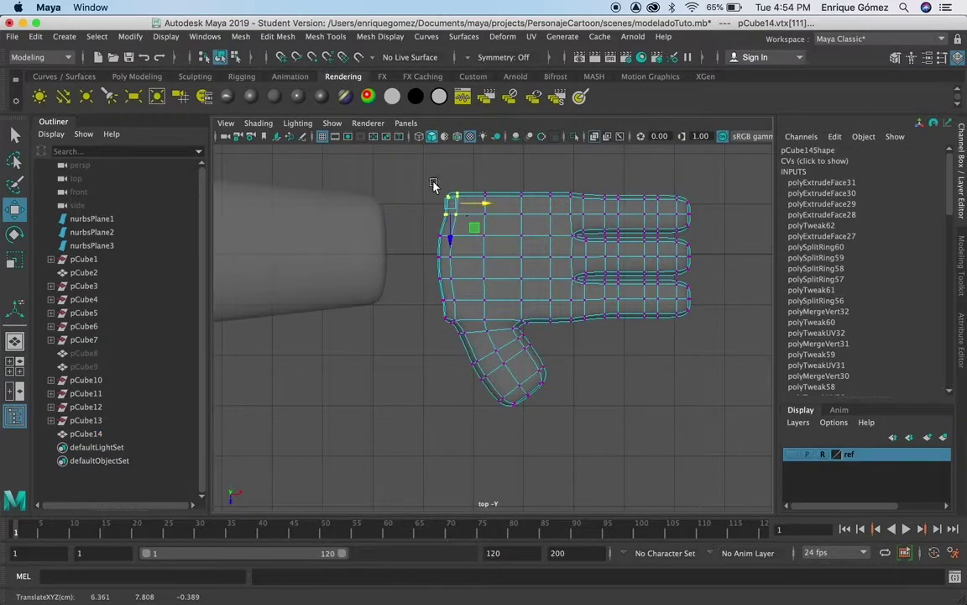
mouse_move(485, 304)
left_mouse_down()
mouse_move(443, 328)
mouse_move(451, 366)
left_mouse_up()
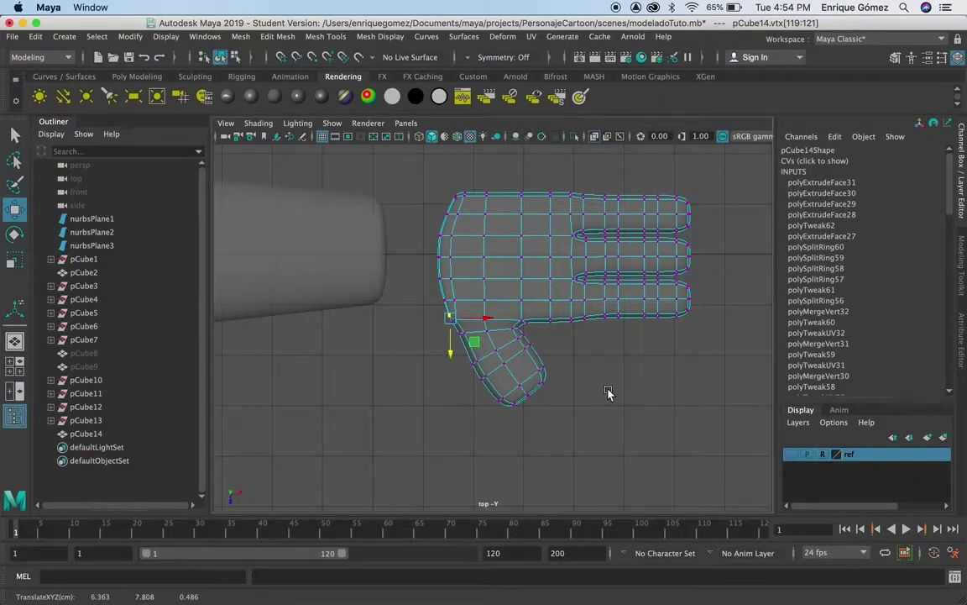
key("space")
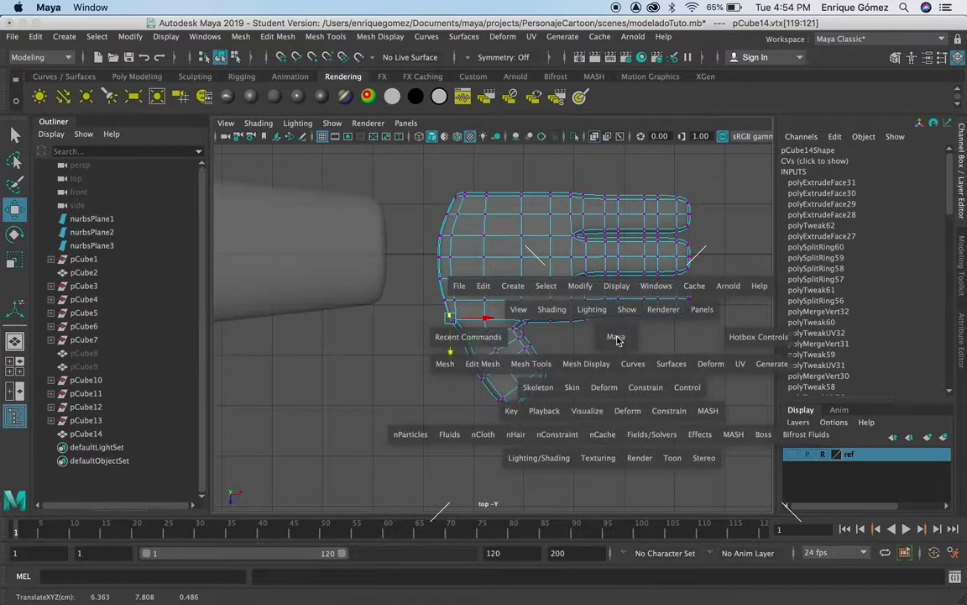
key("space")
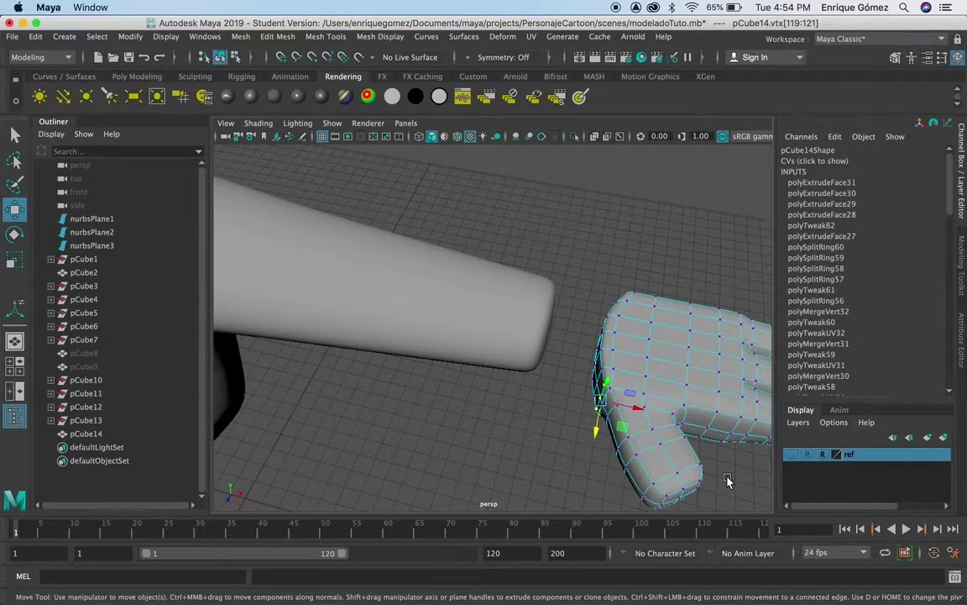
mouse_move(728, 479)
left_mouse_down("alt")
mouse_move(585, 395)
mouse_move(473, 291)
left_mouse_up("alt")
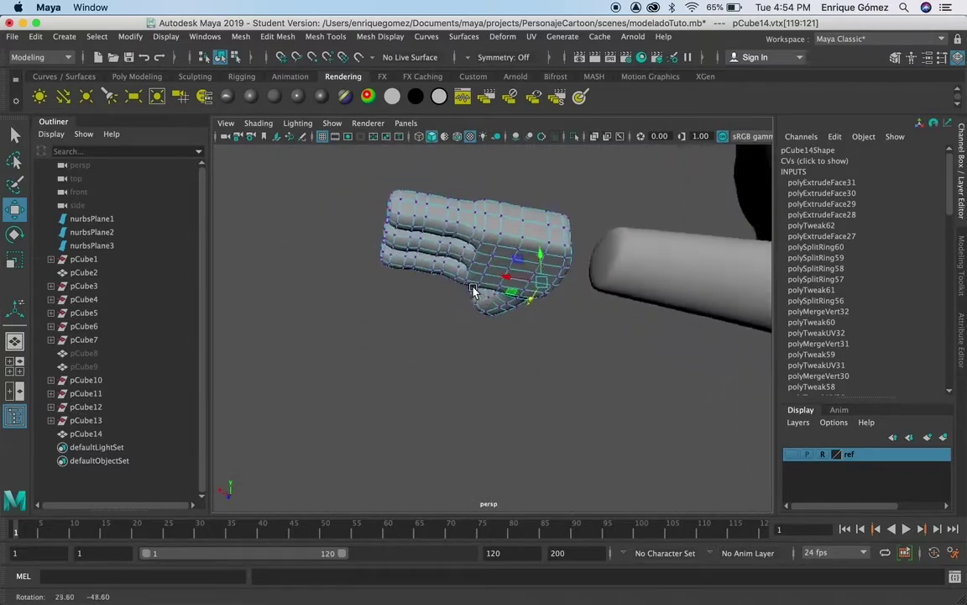
left_click_drag(473, 291, 442, 265, "alt")
mouse_move(524, 220)
right_mouse_down()
mouse_move(525, 279)
mouse_move(524, 257)
right_mouse_up()
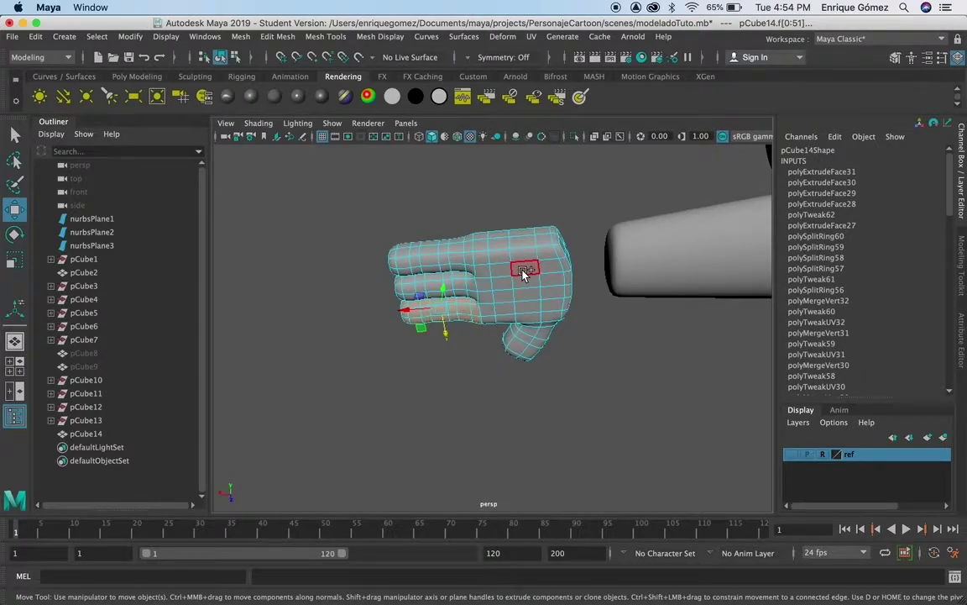
middle_click_drag(524, 273, 526, 281)
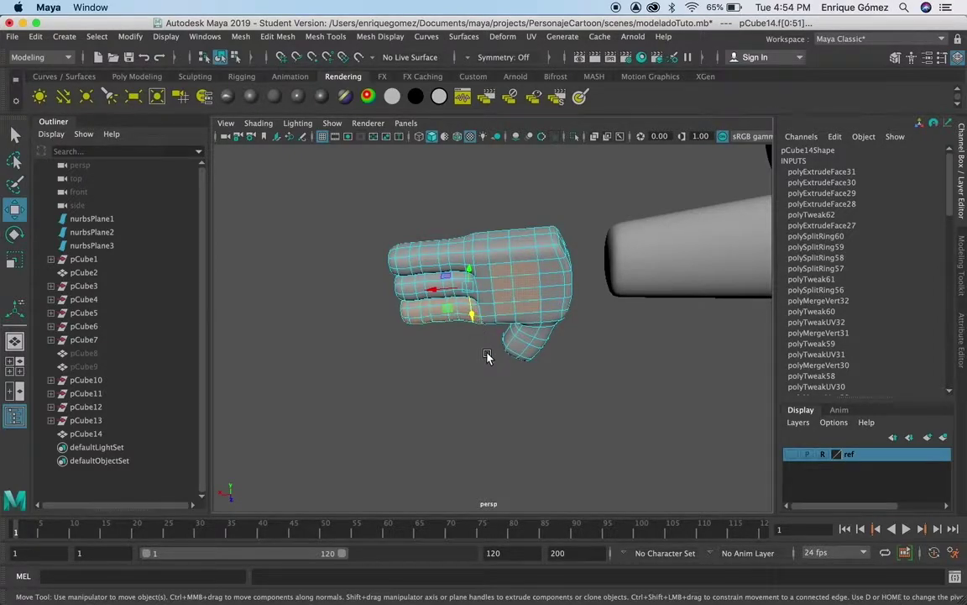
Select four palm faces and shift them slightly to refine the palm surface.
left_click(443, 367)
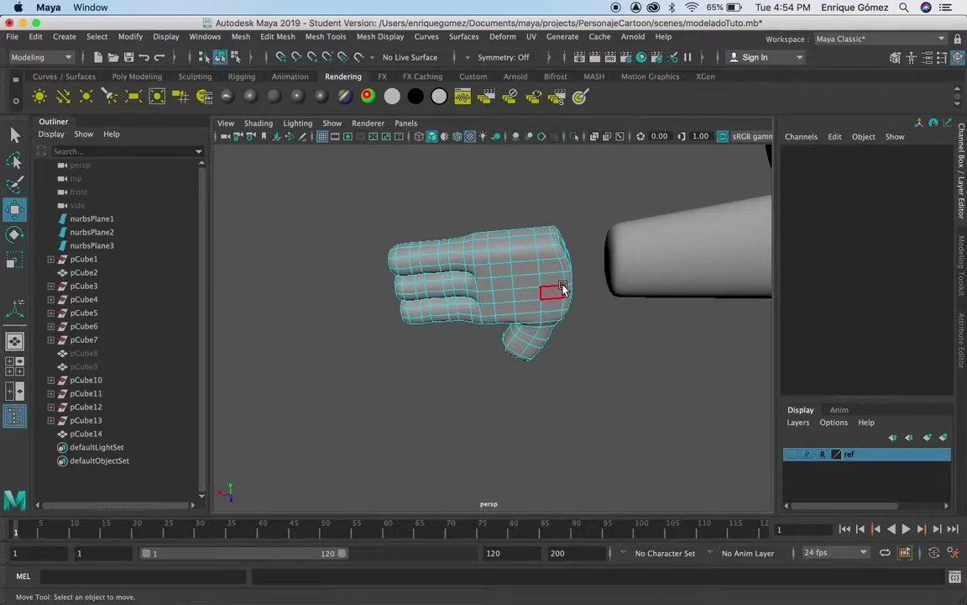
left_click(526, 275)
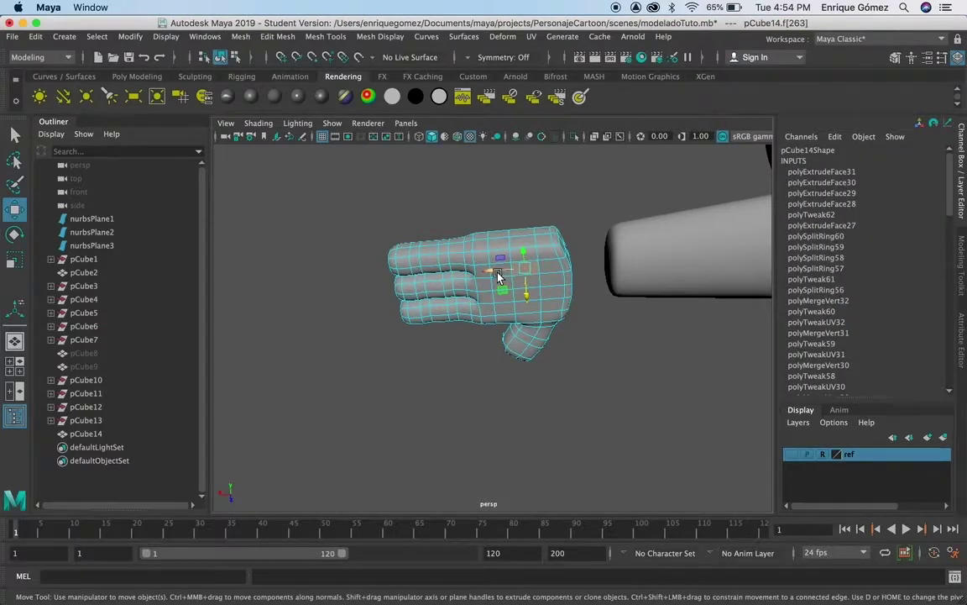
left_click(531, 289, "shift")
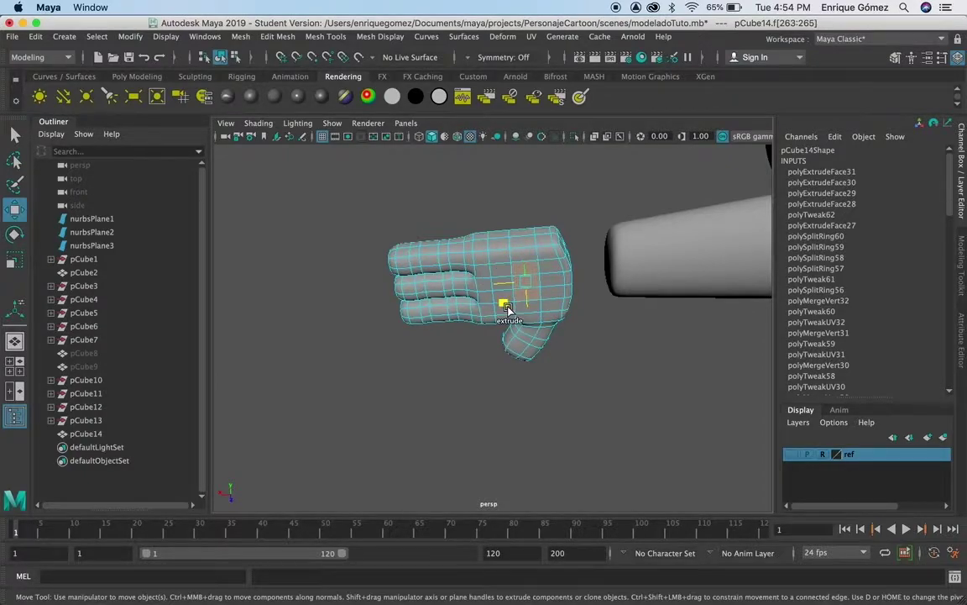
scroll(507, 300, "up", 2)
scroll(507, 300, "up", 3)
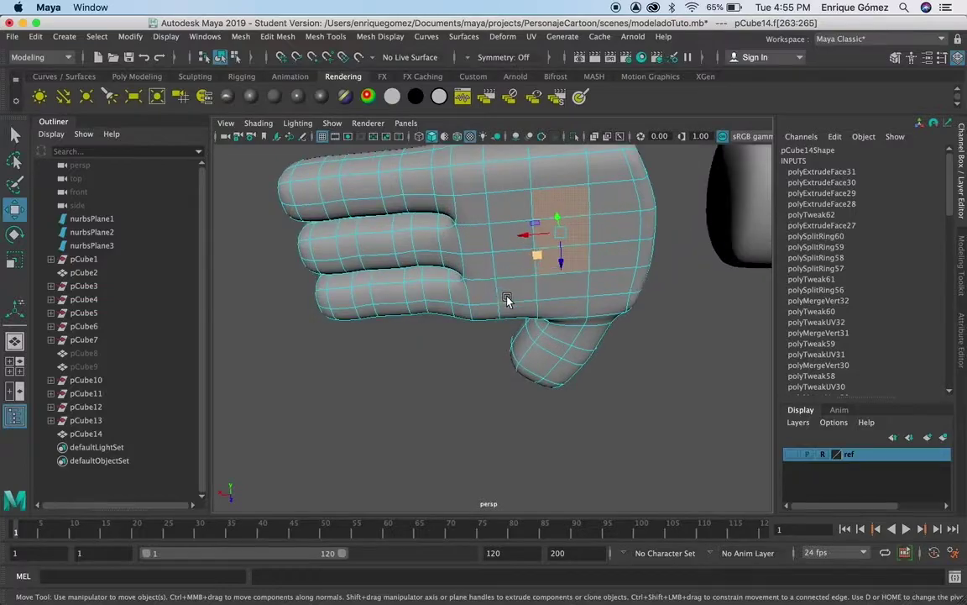
left_click(511, 281)
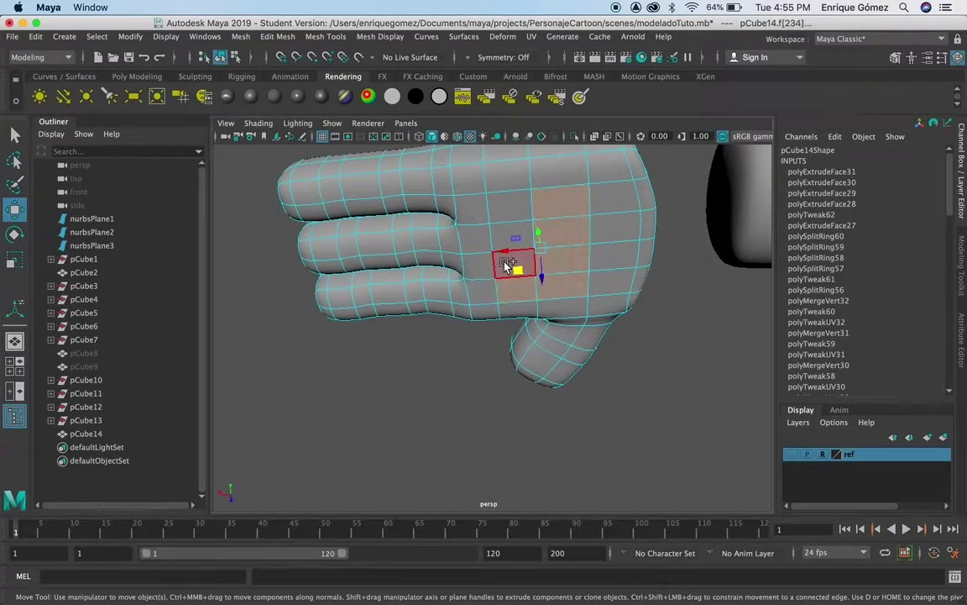
left_click(508, 239, "shift")
left_click(511, 215, "shift")
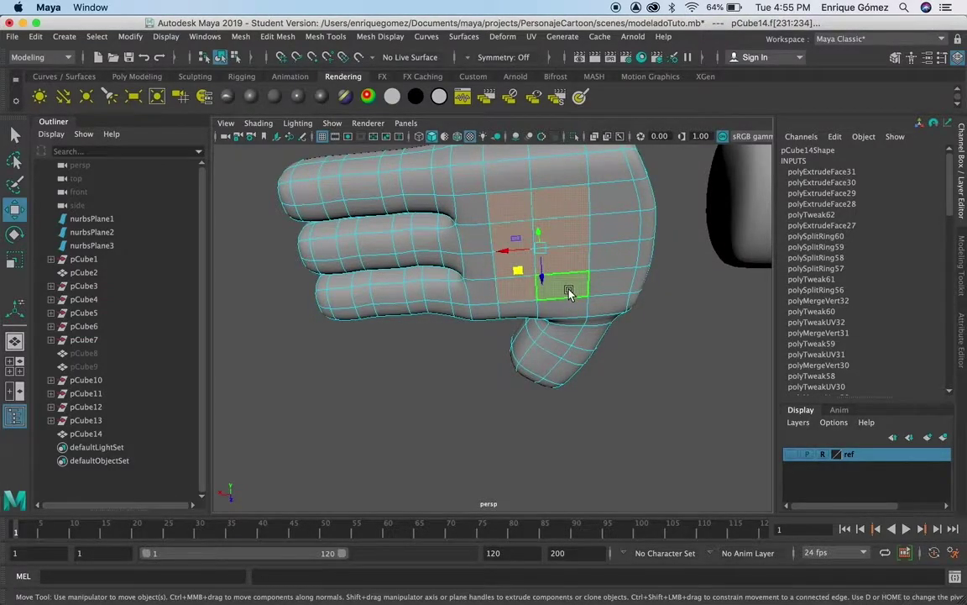
left_click_drag(547, 282, 544, 275)
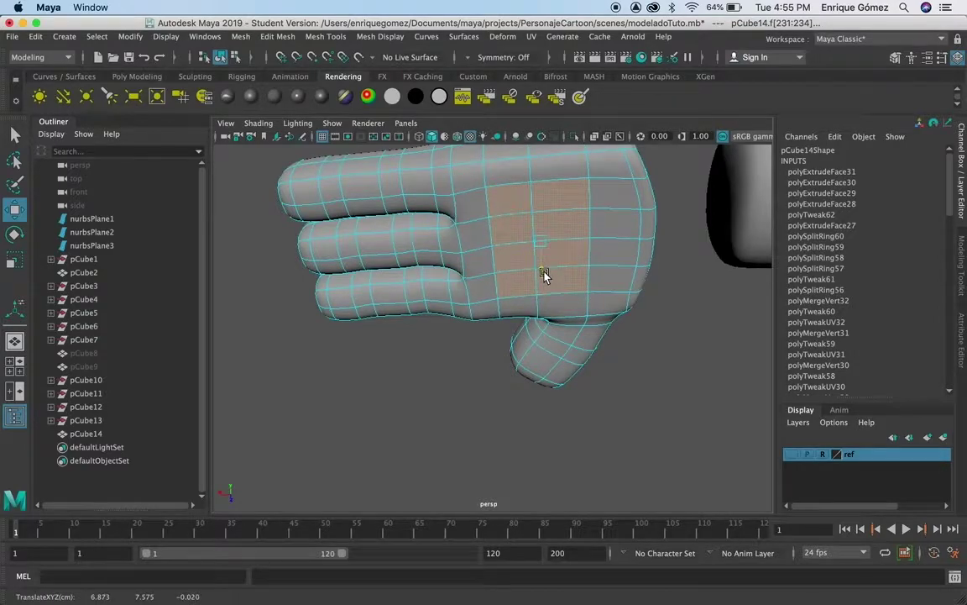
mouse_move(453, 352)
left_mouse_down("alt")
mouse_move(457, 384)
mouse_move(520, 350)
mouse_move(541, 319)
mouse_move(542, 272)
left_mouse_up("alt")
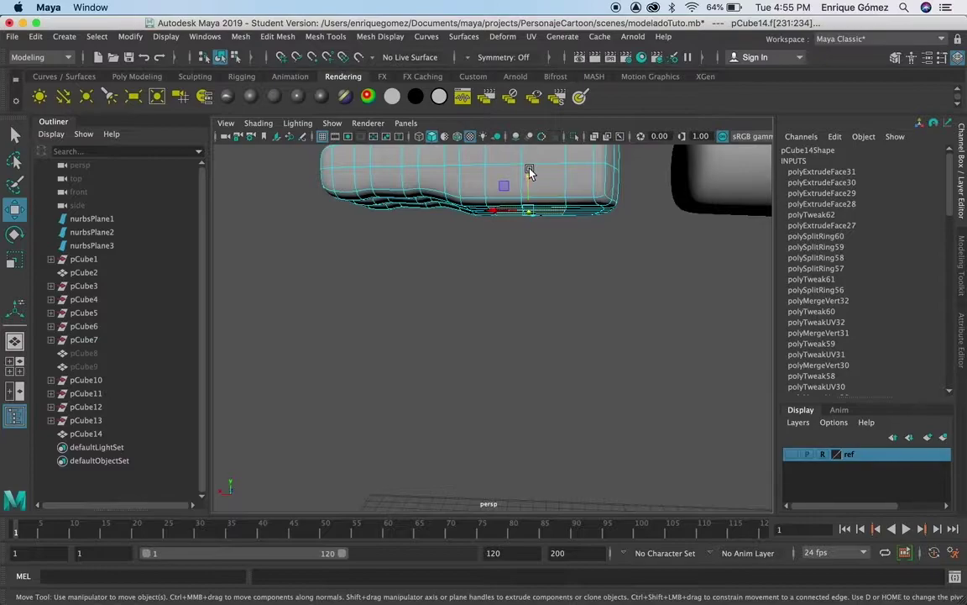
mouse_move(531, 265)
left_mouse_down("alt")
mouse_move(533, 285)
mouse_move(473, 287)
mouse_move(546, 315)
mouse_move(669, 335)
left_mouse_up("alt")
In vertex mode, pull the vertex where the thumb meets the palm outward.
right_click(453, 199)
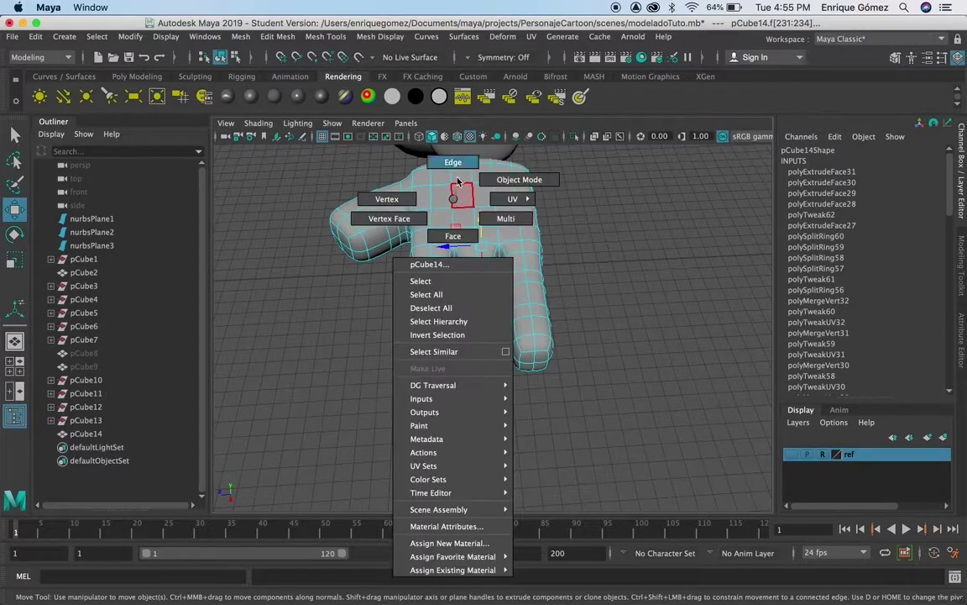
left_click(393, 203)
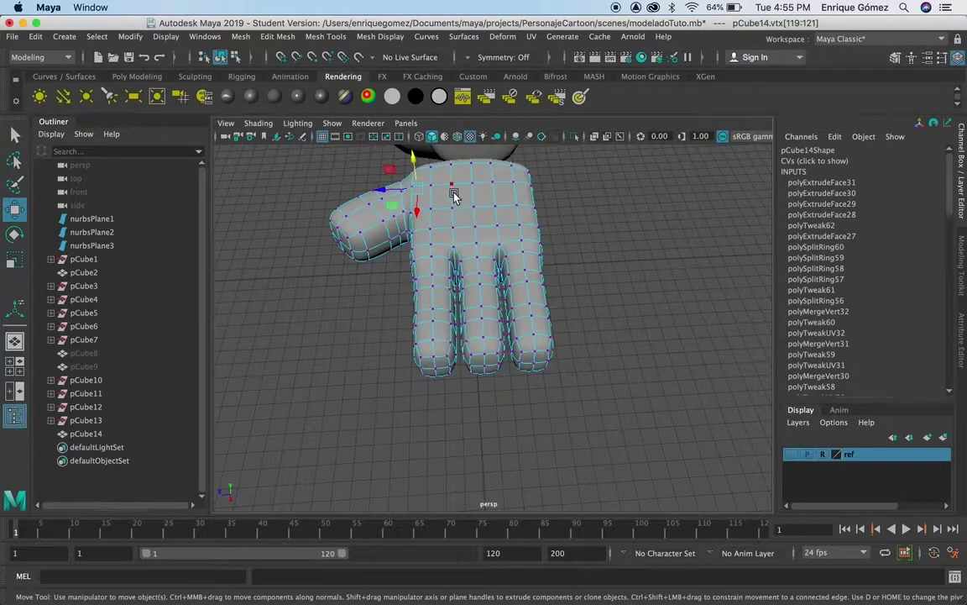
left_click(451, 186)
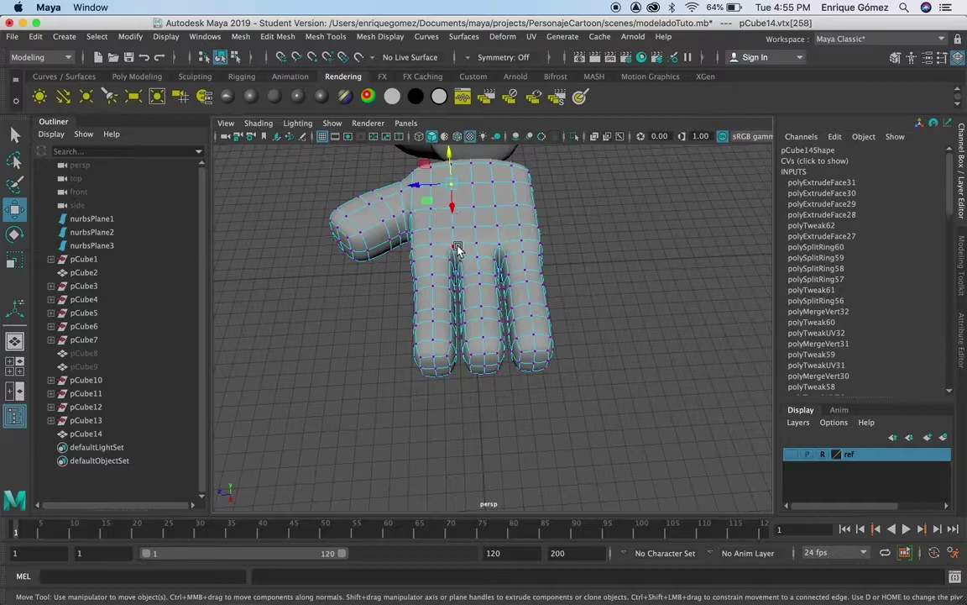
left_click(451, 206)
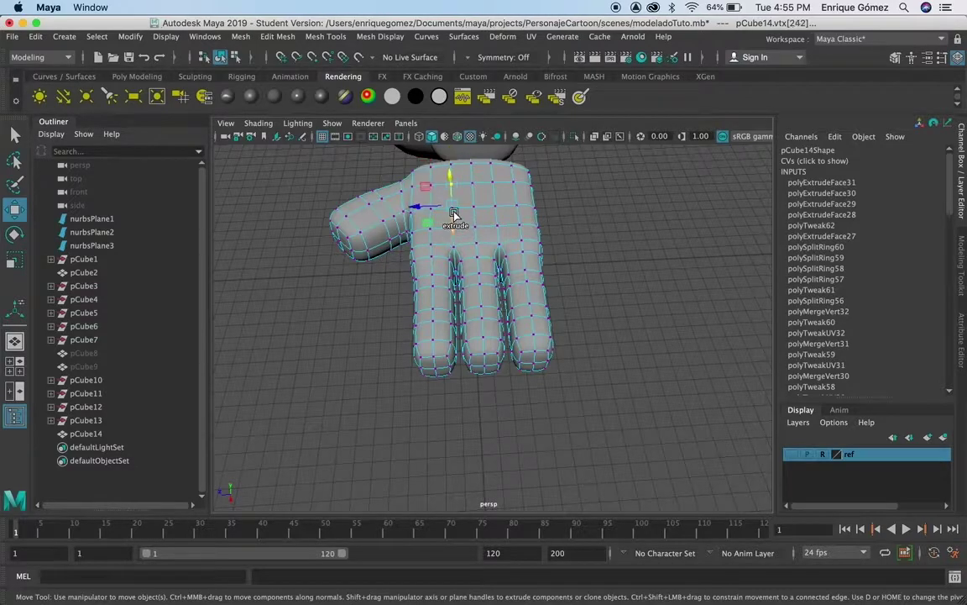
left_click_drag(645, 326, 533, 341, "alt")
left_click(576, 322)
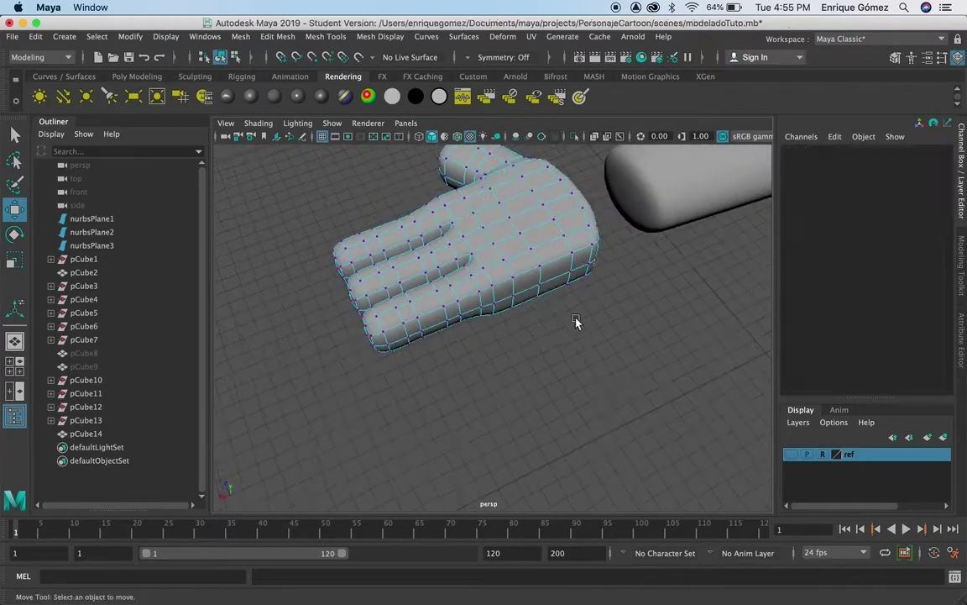
left_click(484, 209)
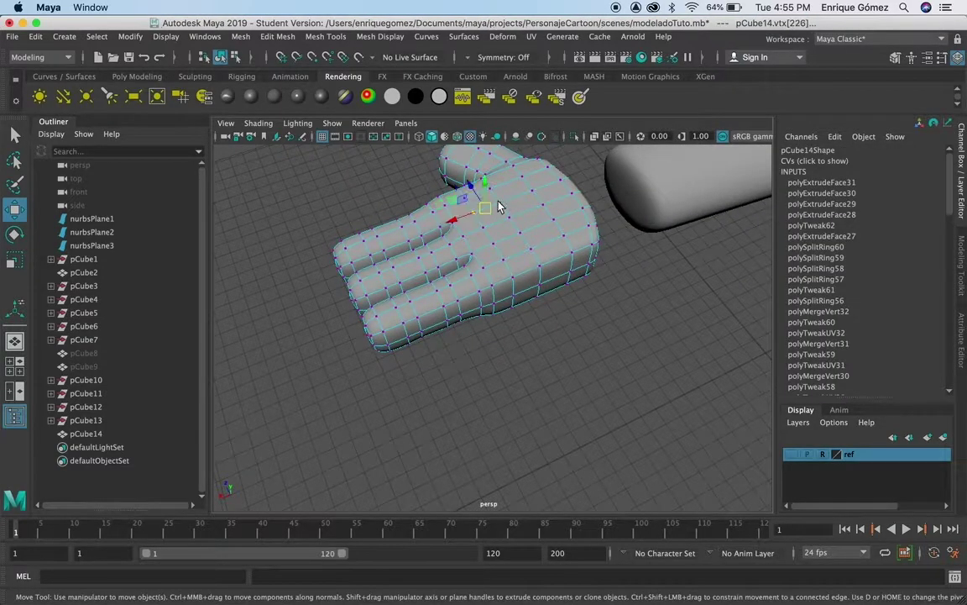
middle_click_drag(533, 189, 540, 184)
Raise that vertex and nudge a neighbouring wrist vertex up and outward.
left_click_drag(511, 388, 622, 357, "alt")
left_click_drag(460, 152, 461, 141)
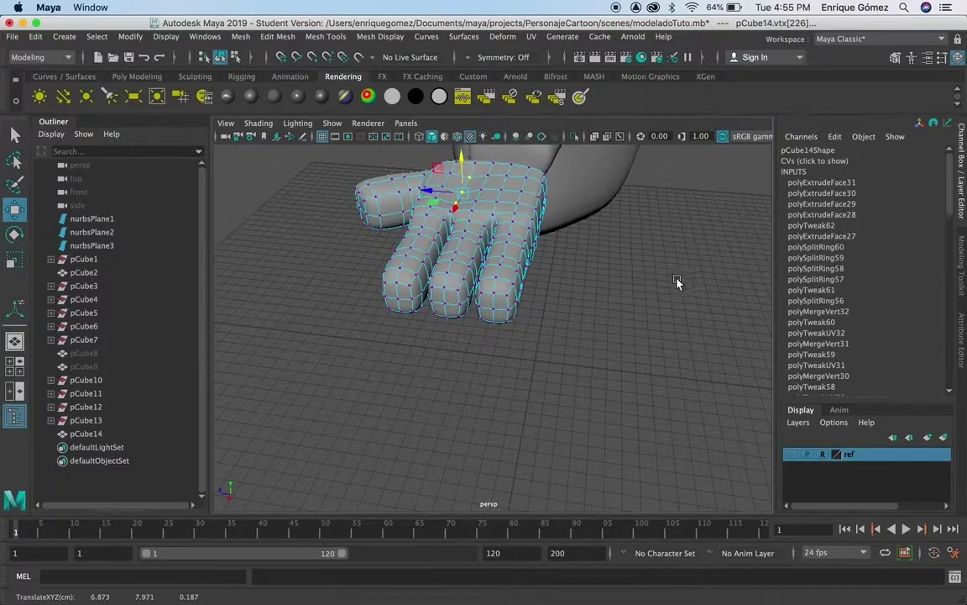
mouse_move(670, 287)
left_mouse_down("alt")
mouse_move(603, 306)
mouse_move(580, 298)
left_mouse_up("alt")
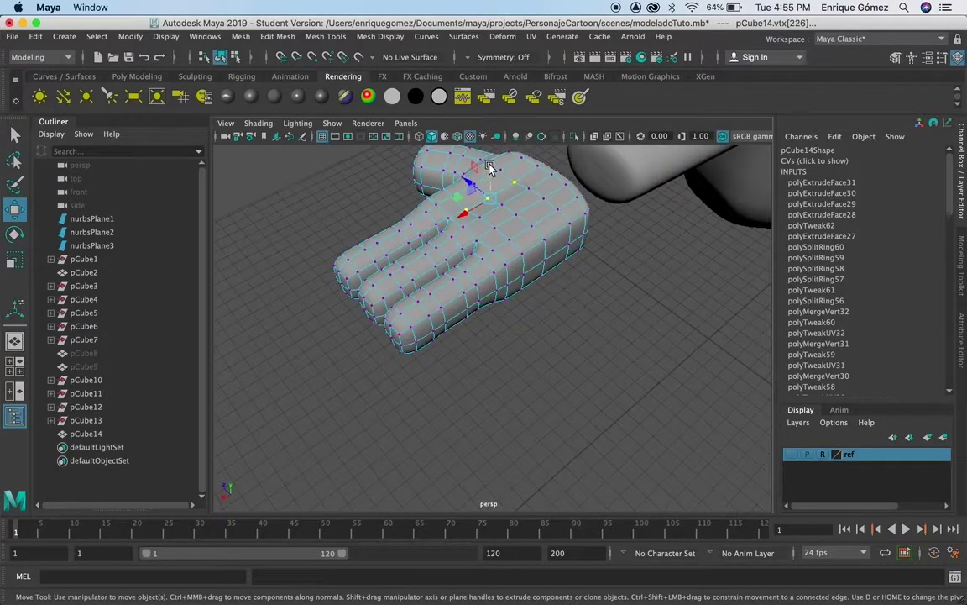
left_click_drag(493, 168, 497, 171)
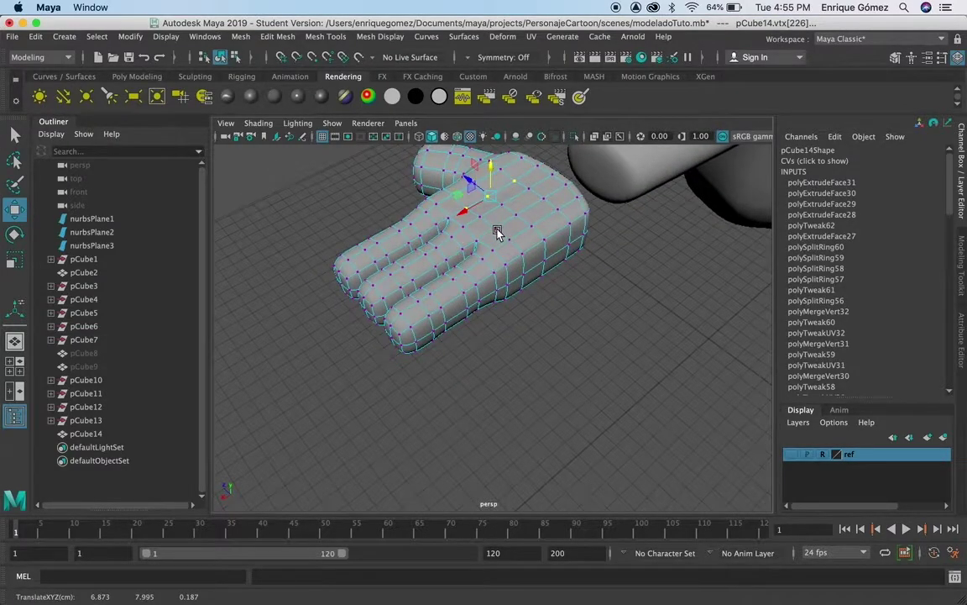
left_click(470, 215)
left_click(545, 202)
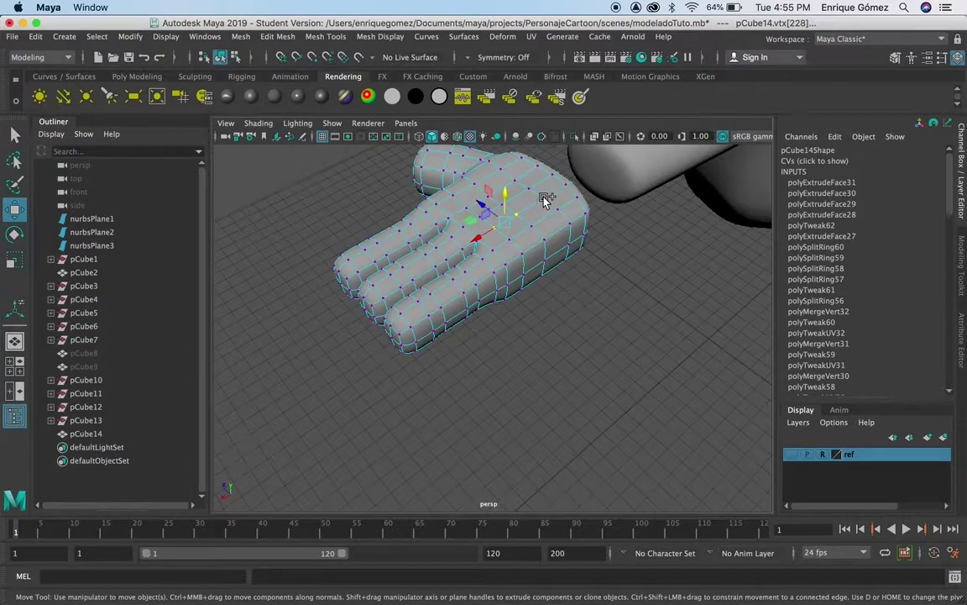
middle_click_drag(547, 199, 522, 192)
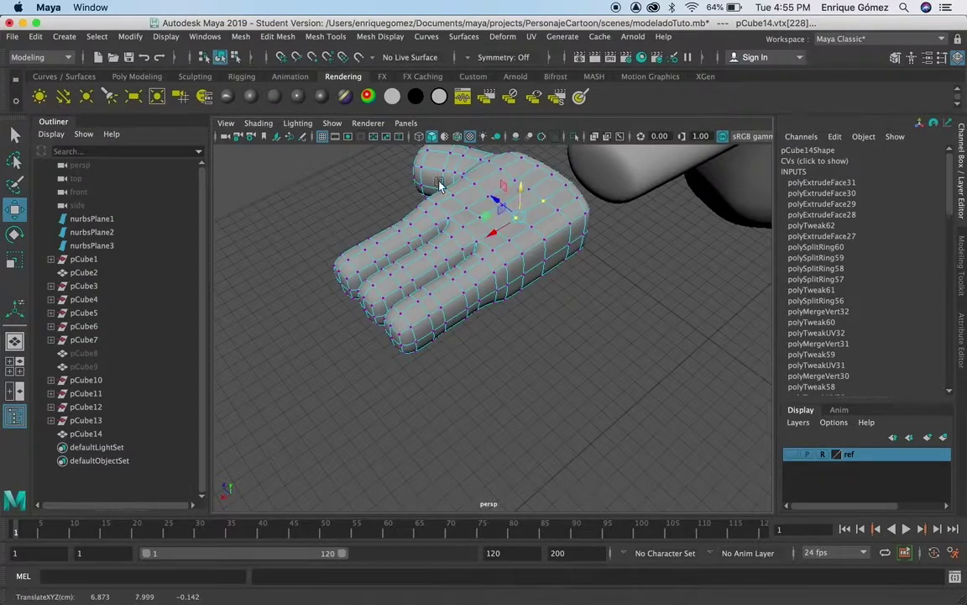
left_click(14, 134)
left_click(585, 335)
mouse_move(489, 400)
left_mouse_down("alt")
mouse_move(624, 363)
mouse_move(657, 380)
left_mouse_up("alt")
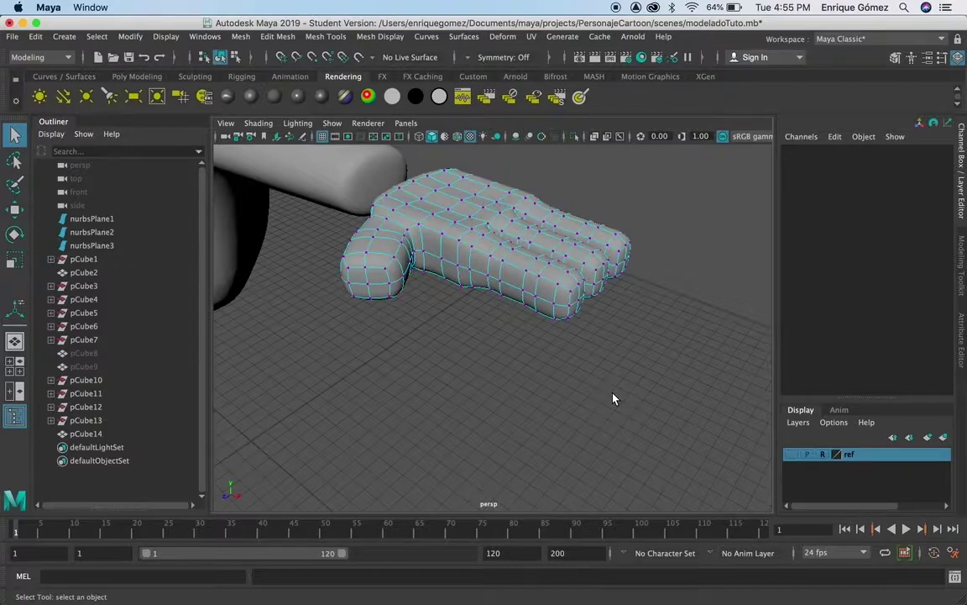
Turn off smooth preview on the hand and the pCube2 arm, back in object mode.
key("1")
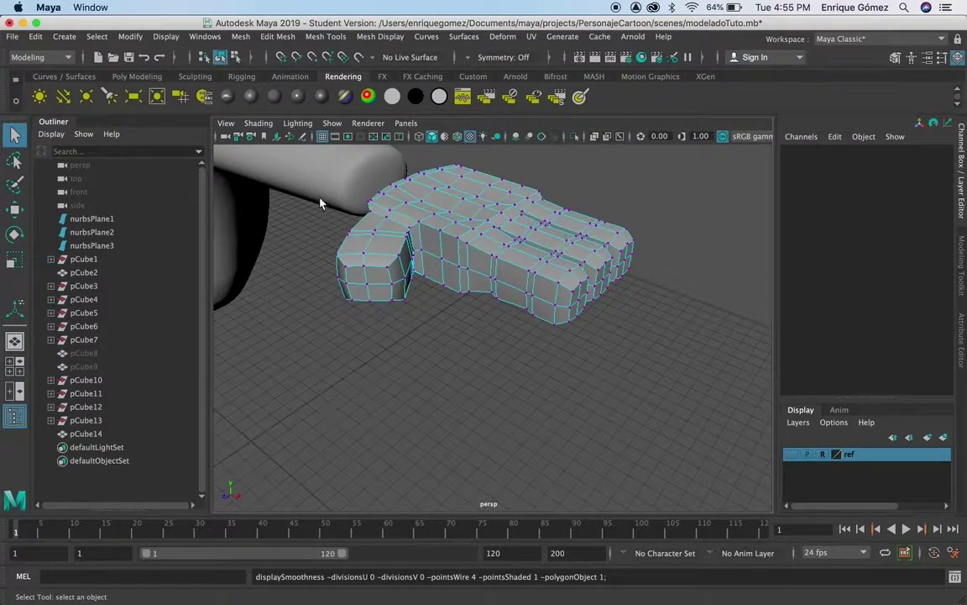
right_click_drag(470, 211, 527, 193)
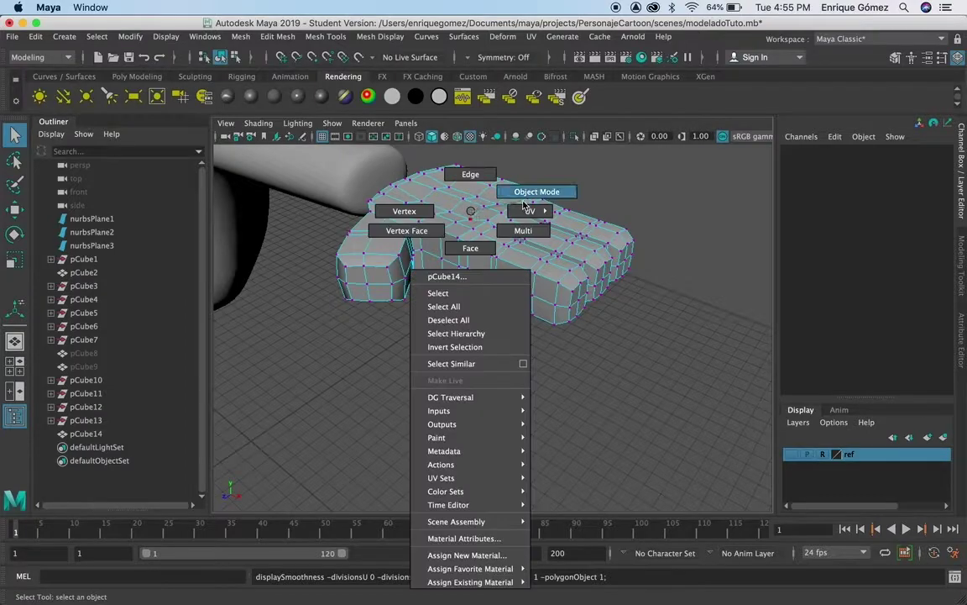
left_click(353, 178)
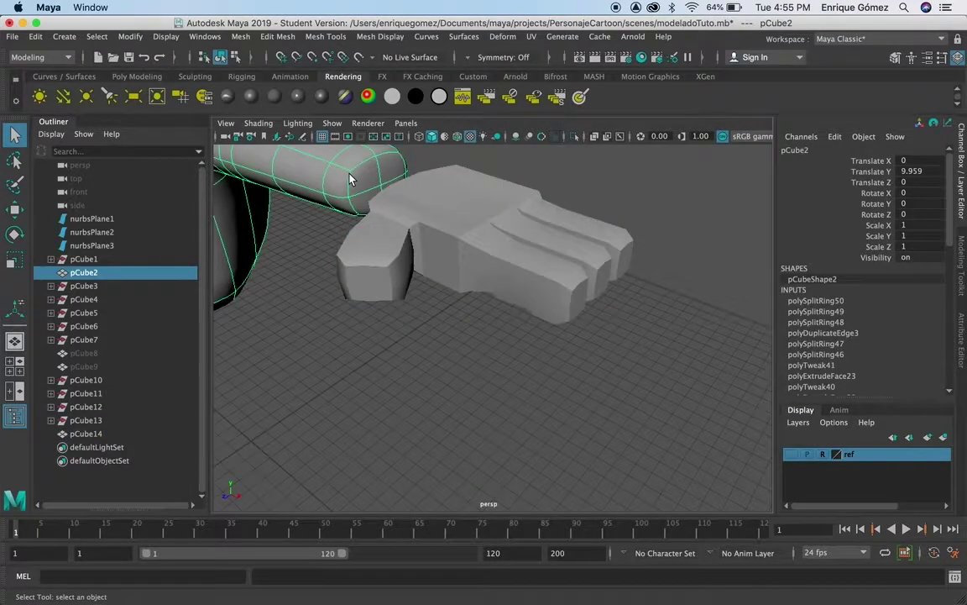
key("1")
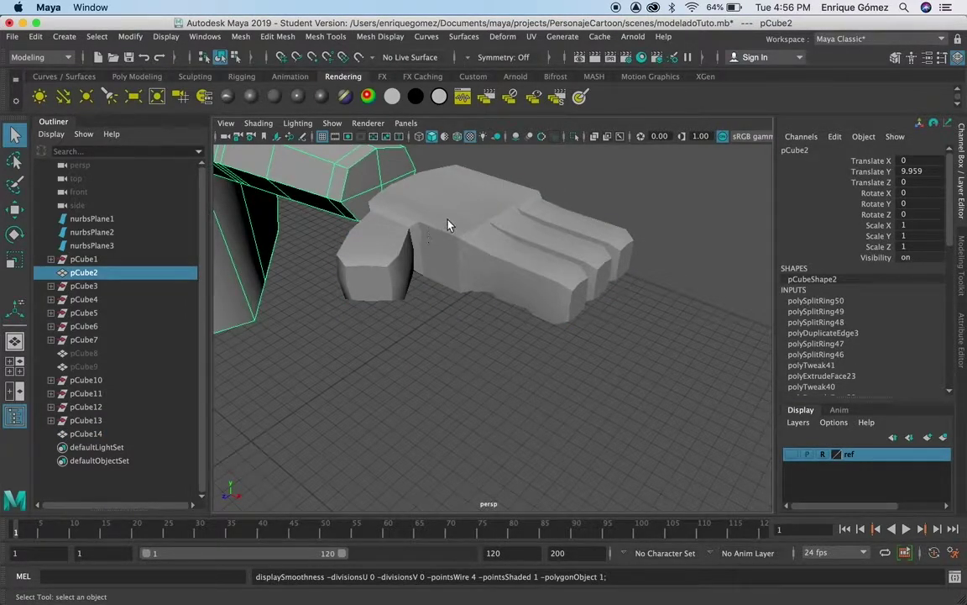
Combine the pCube14 hand and pCube2 arm into a single mesh.
left_click(449, 223, "shift")
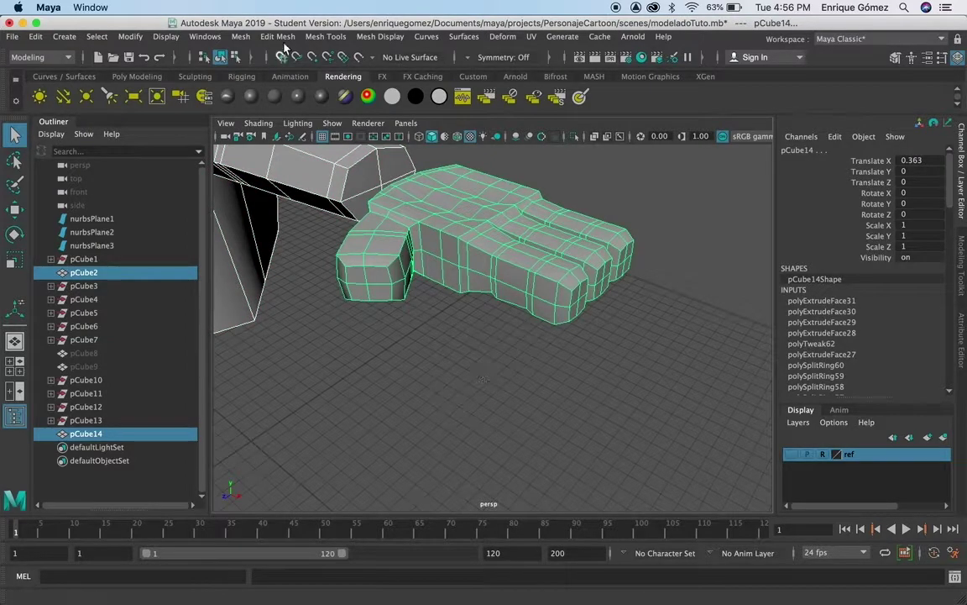
left_click(240, 38)
left_click(267, 84)
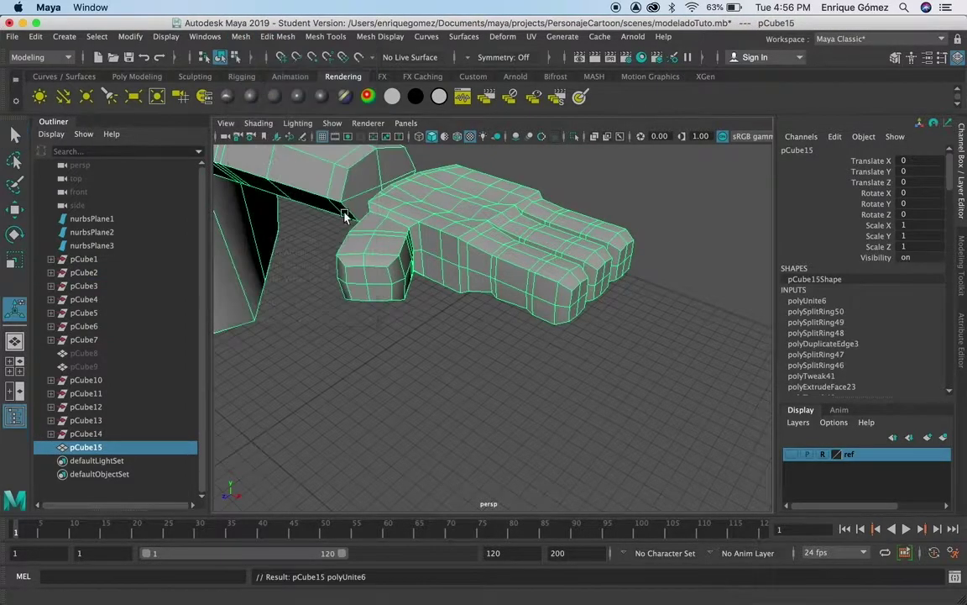
left_click(466, 343)
mouse_move(326, 307)
left_mouse_down("alt")
mouse_move(439, 302)
mouse_move(378, 325)
left_mouse_up("alt")
Delete the two end-cap faces at the arm's end.
right_click_drag(330, 221, 330, 257)
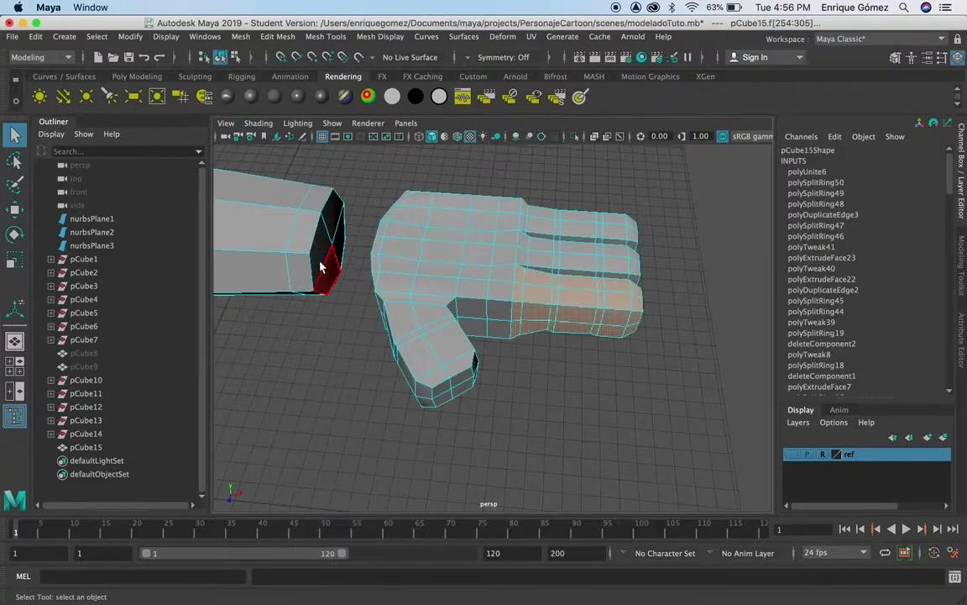
left_click(336, 239)
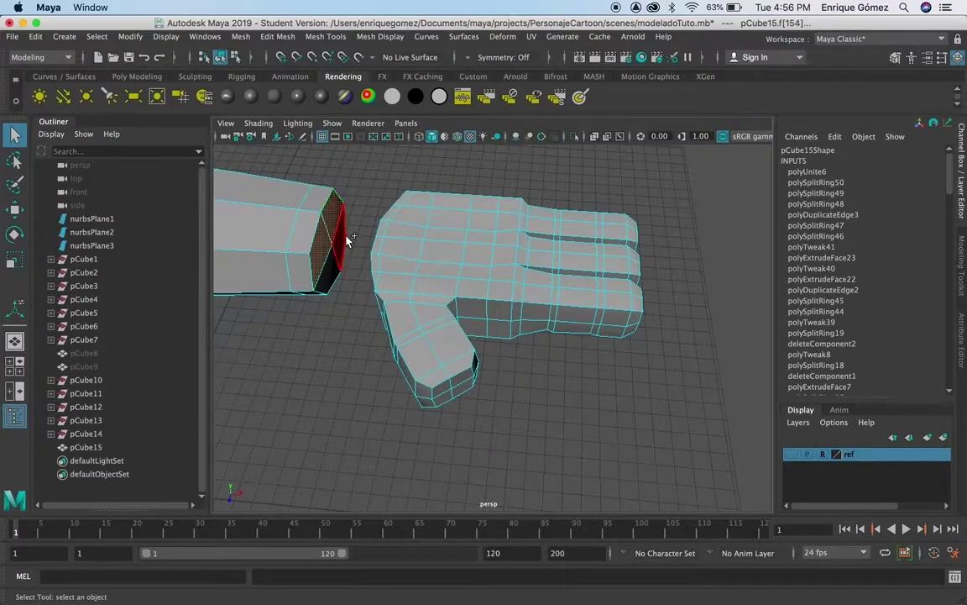
left_click(331, 270, "shift")
left_click(331, 272, "shift")
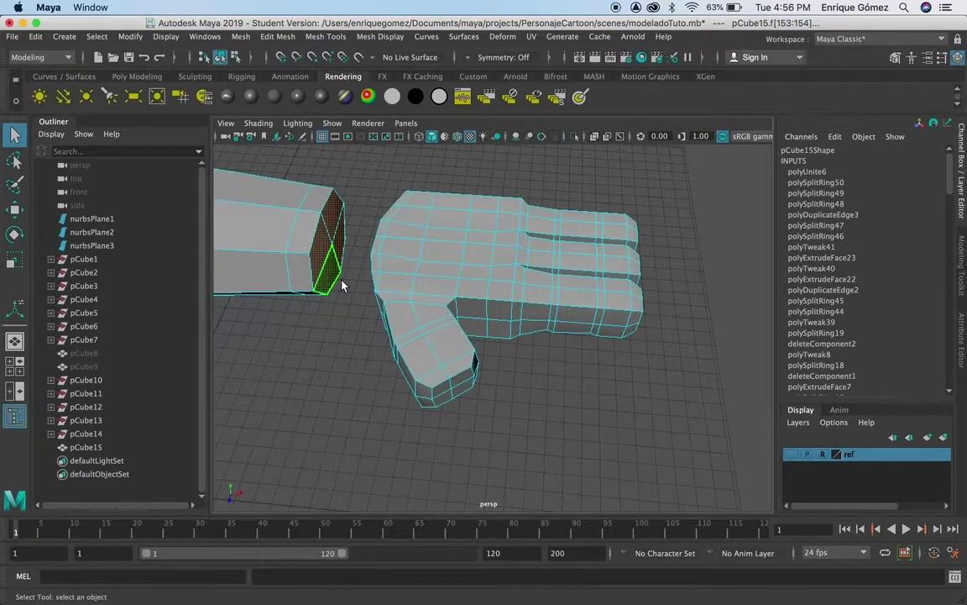
key("Delete")
mouse_move(339, 339)
left_mouse_down("alt")
mouse_move(464, 329)
mouse_move(491, 338)
left_mouse_up("alt")
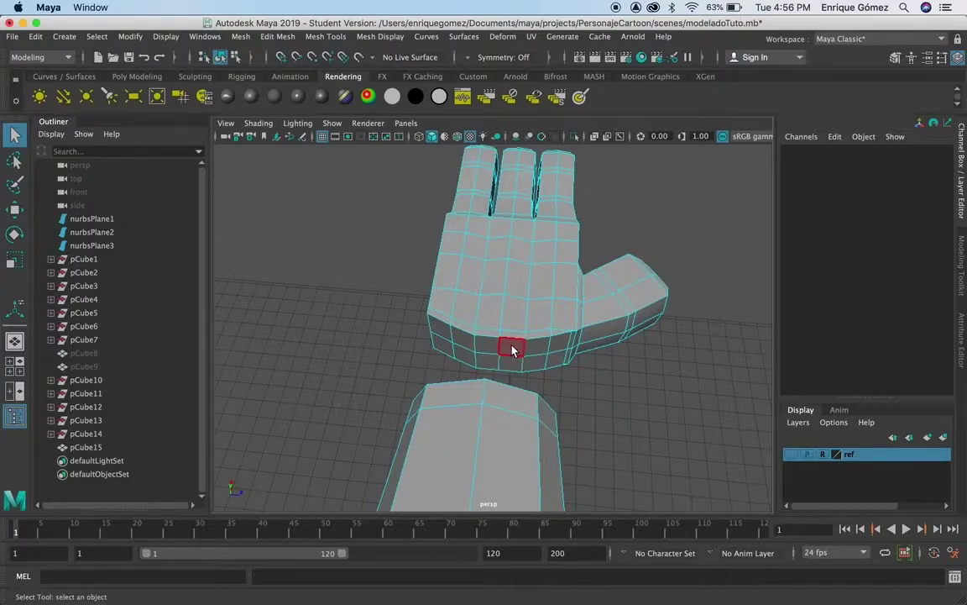
Select four neighbouring faces along the hand's wrist edge.
left_click(488, 347)
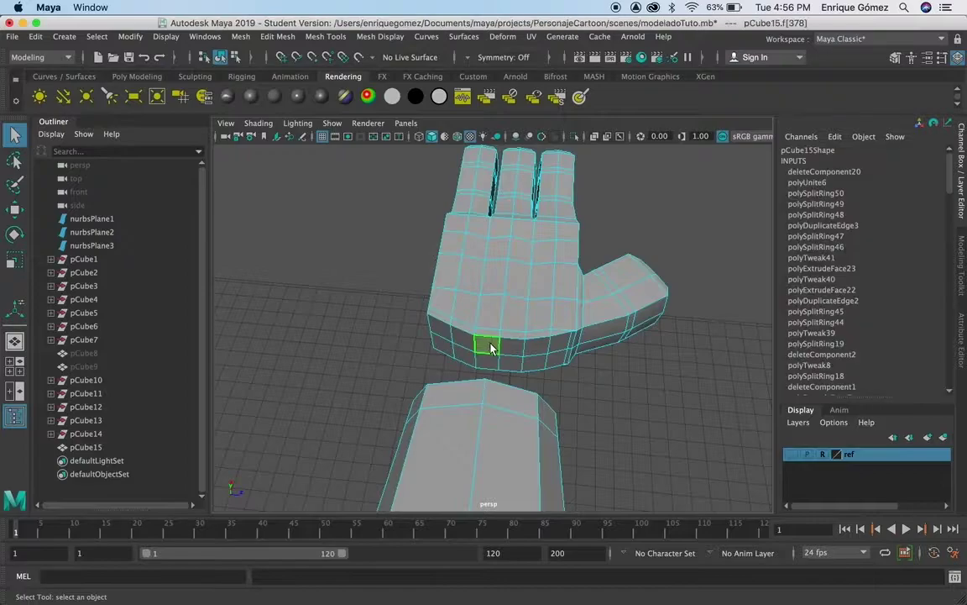
left_click(514, 351, "shift")
left_click(510, 362, "shift")
left_click(492, 367, "shift")
Clear the face selection and bring up the component-mode marking menu on the arm near the wrist gap.
mouse_move(672, 435)
left_mouse_down("alt")
mouse_move(617, 417)
mouse_move(590, 424)
left_mouse_up("alt")
left_click(590, 424)
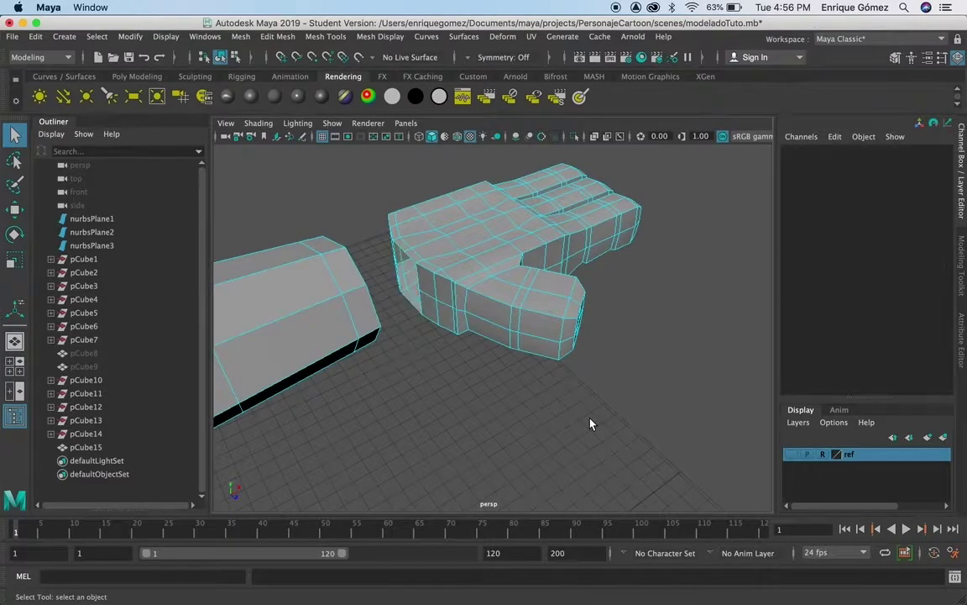
mouse_move(488, 410)
left_mouse_down("alt")
mouse_move(411, 410)
mouse_move(522, 411)
mouse_move(513, 405)
left_mouse_up("alt")
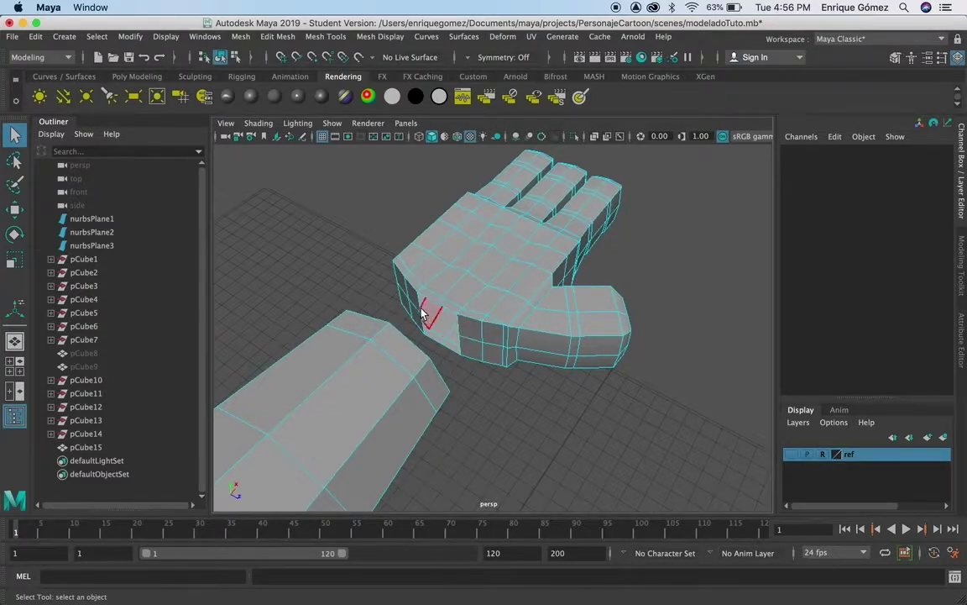
left_click_drag(495, 411, 360, 360, "alt")
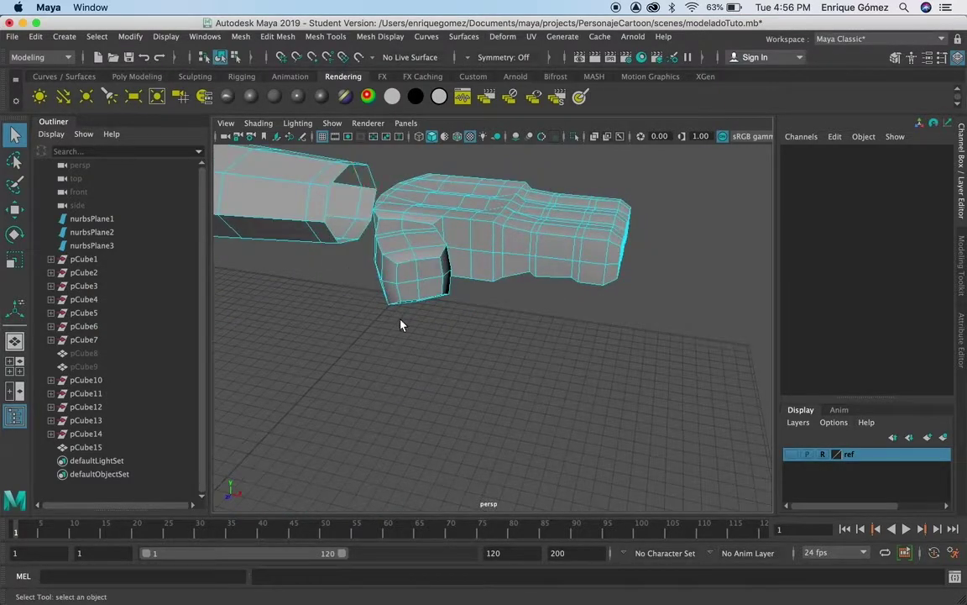
right_click_drag(337, 220, 344, 185)
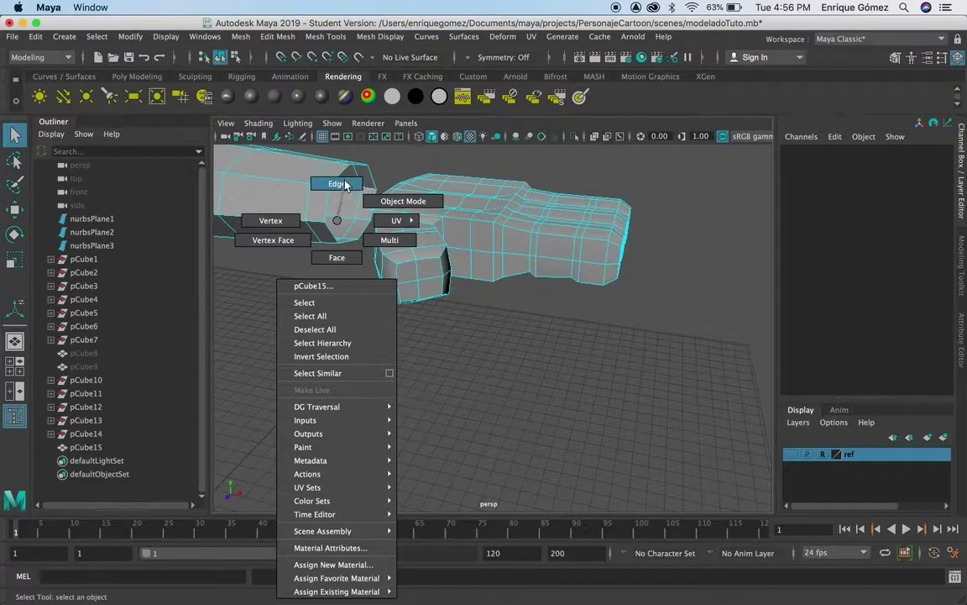
In Edge mode, select the border edges of the hand's wrist opening and the arm's open end.
left_click(296, 198)
mouse_move(296, 241)
left_mouse_down("alt")
mouse_move(400, 384)
mouse_move(464, 390)
left_mouse_up("alt")
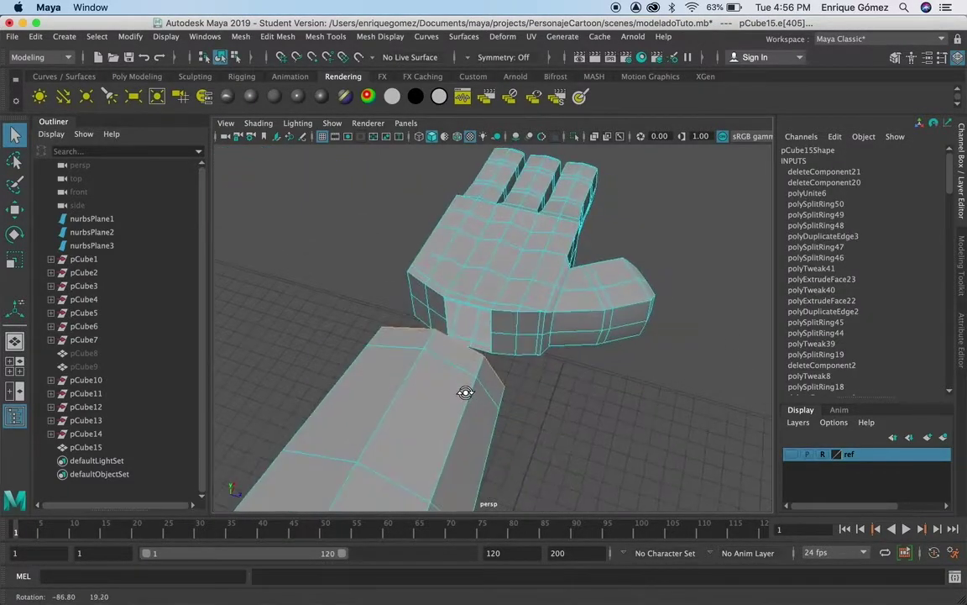
left_click(483, 309)
mouse_move(622, 438)
left_mouse_down("alt")
mouse_move(609, 451)
mouse_move(514, 456)
mouse_move(564, 454)
mouse_move(504, 412)
left_mouse_up("alt")
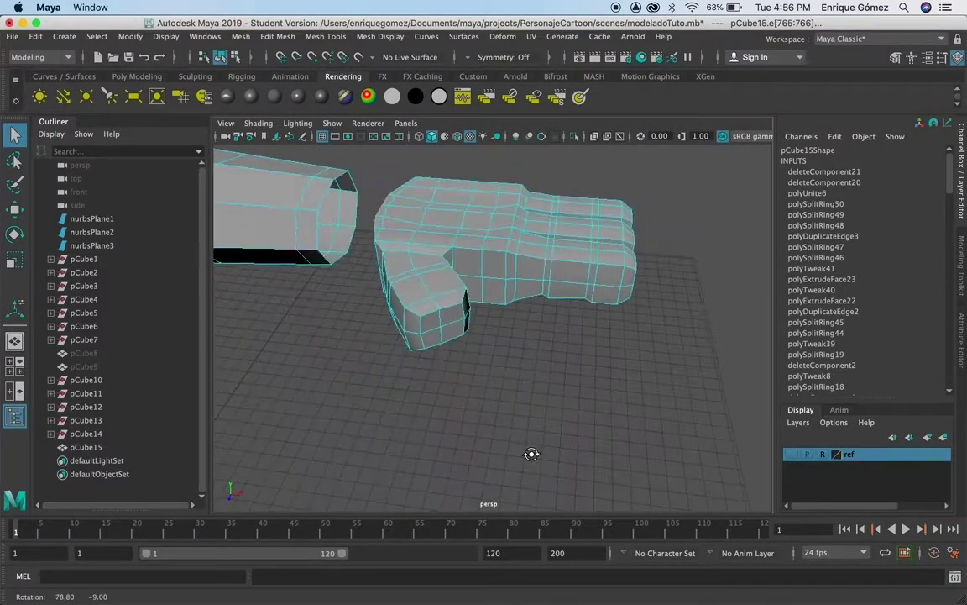
left_click(320, 230)
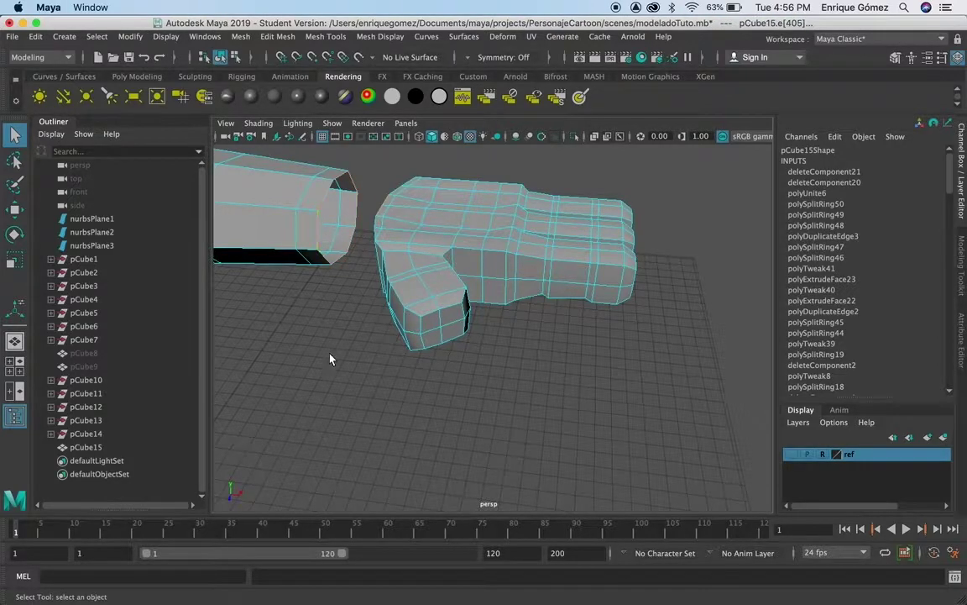
mouse_move(330, 356)
left_mouse_down("alt")
mouse_move(400, 356)
mouse_move(335, 378)
mouse_move(359, 382)
mouse_move(398, 353)
left_mouse_up("alt")
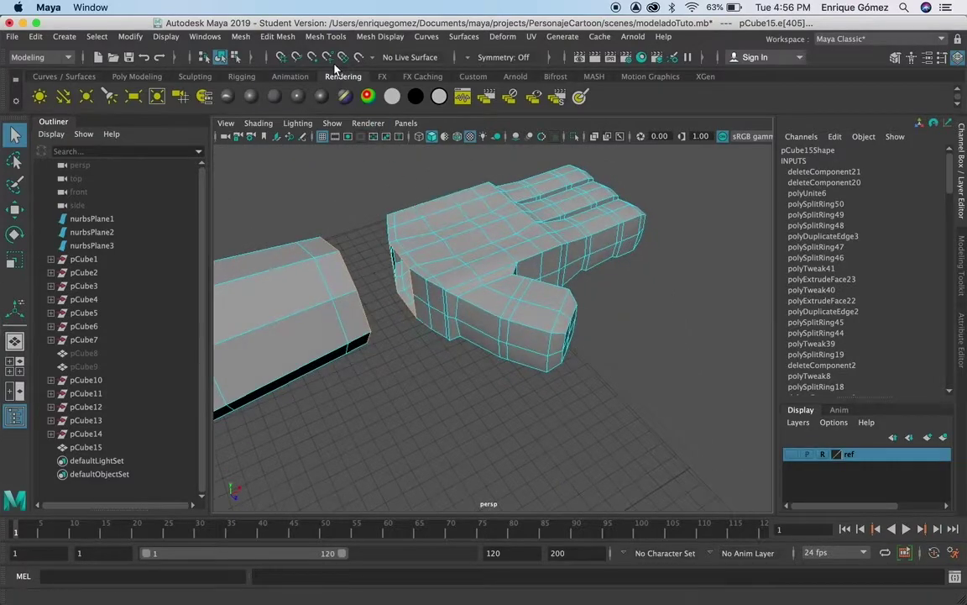
left_click(275, 38)
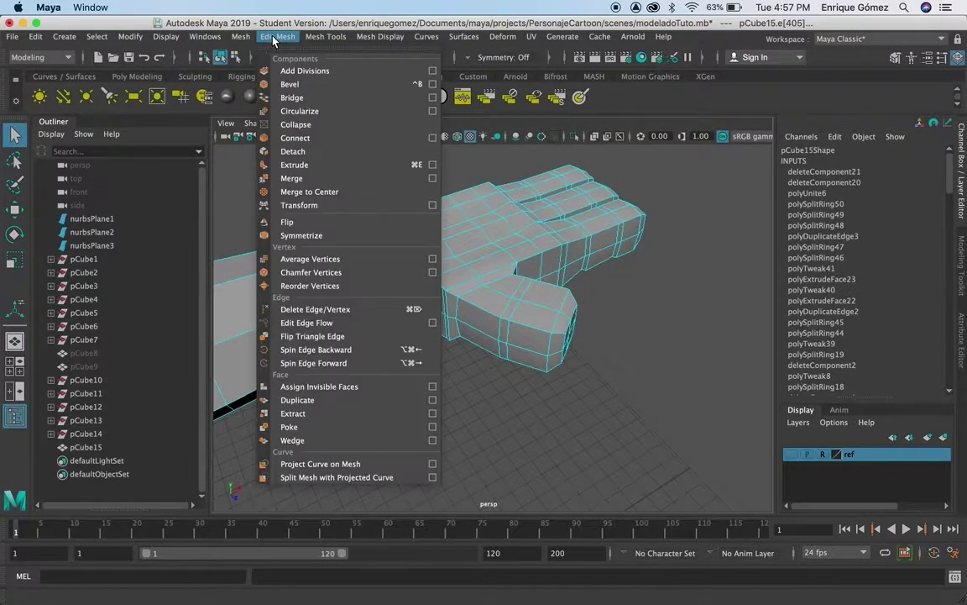
Bridge the arm's open end to the hand's wrist using Edit Mesh > Bridge with Divisions 1.
left_click(292, 97)
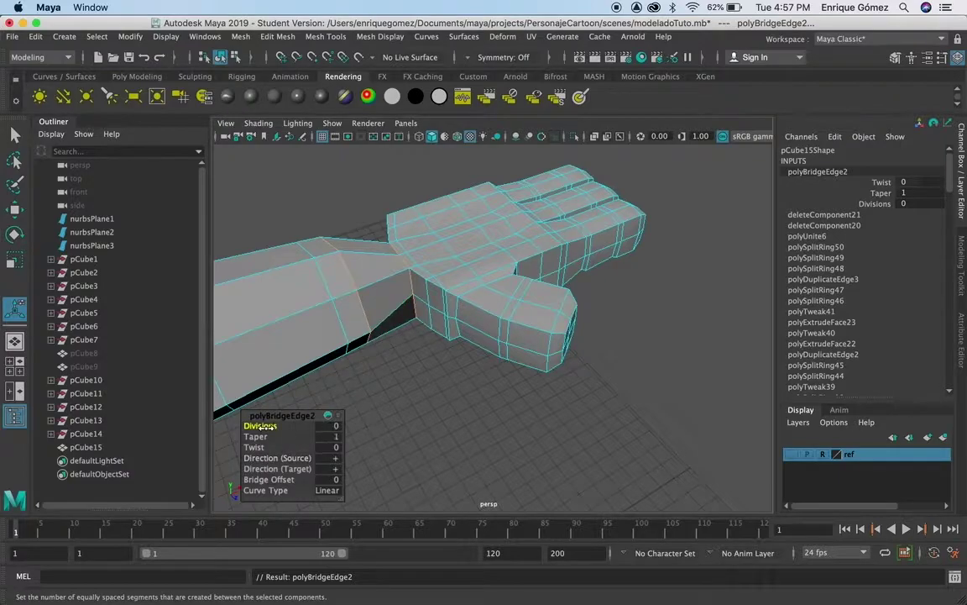
mouse_move(261, 426)
left_mouse_down()
mouse_move(281, 425)
mouse_move(270, 426)
left_mouse_up()
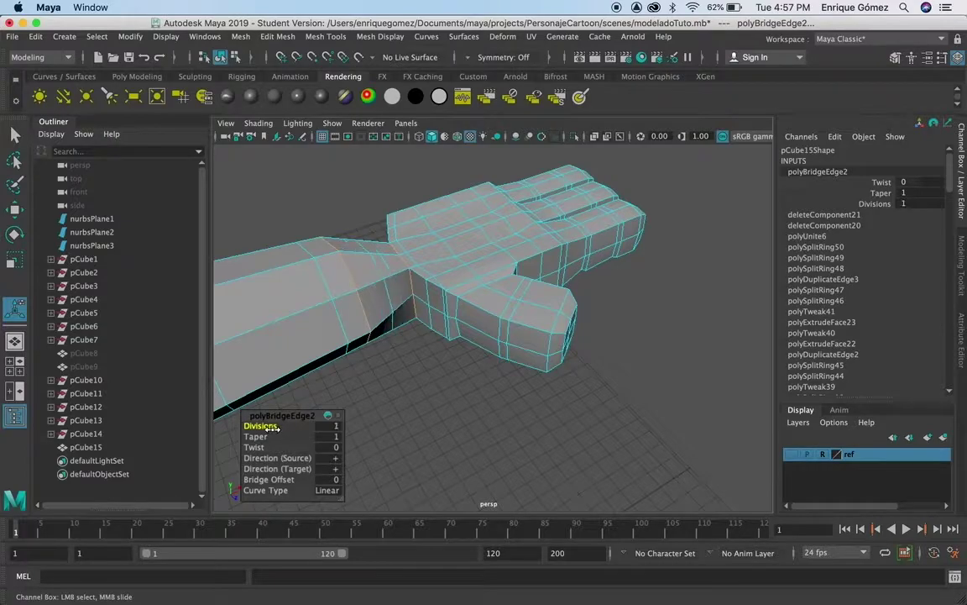
key("q")
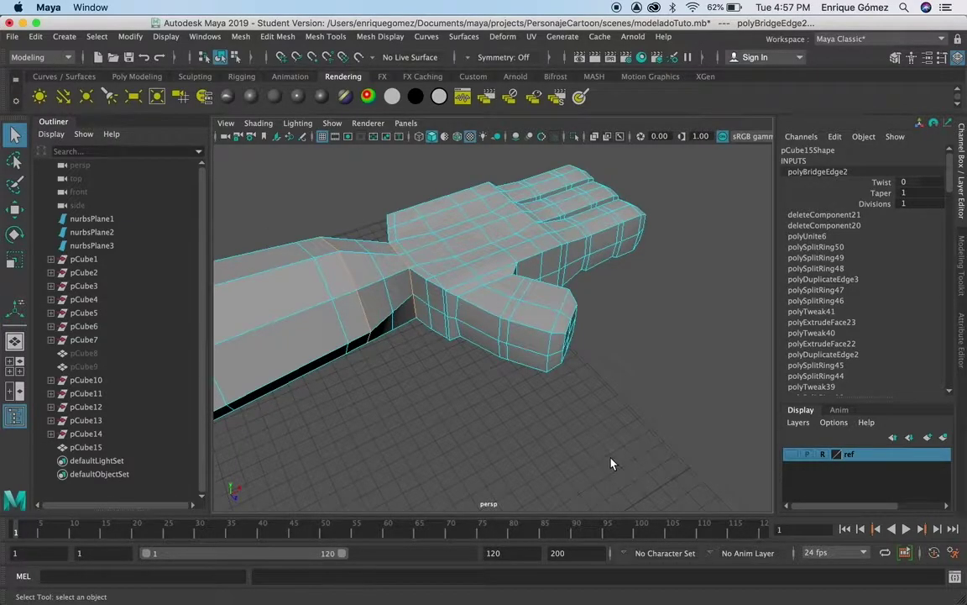
left_click_drag(611, 460, 575, 421, "alt")
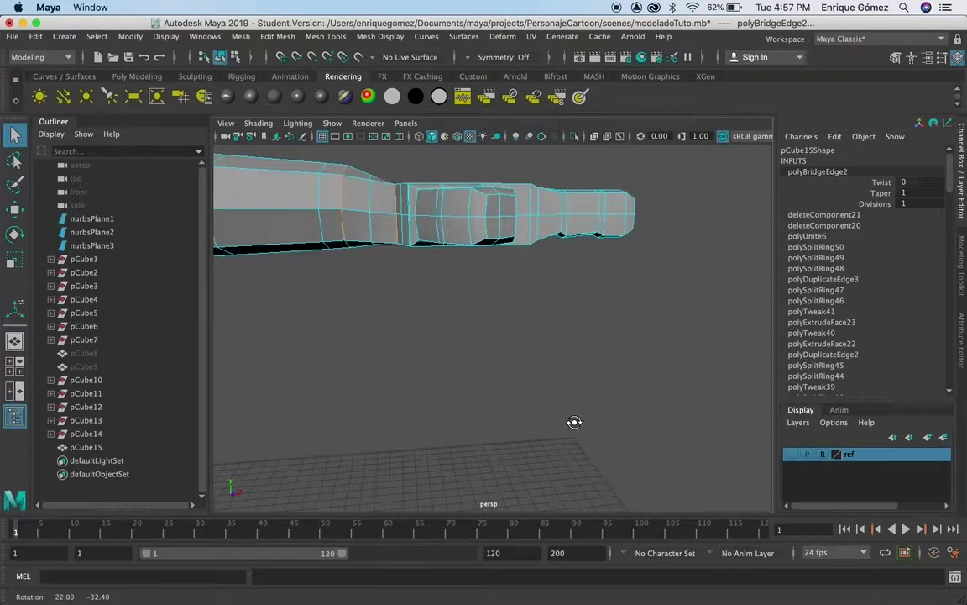
In front view, marquee-select the hand and wrist vertices and move them slightly up and left.
right_click_drag(602, 220, 542, 218)
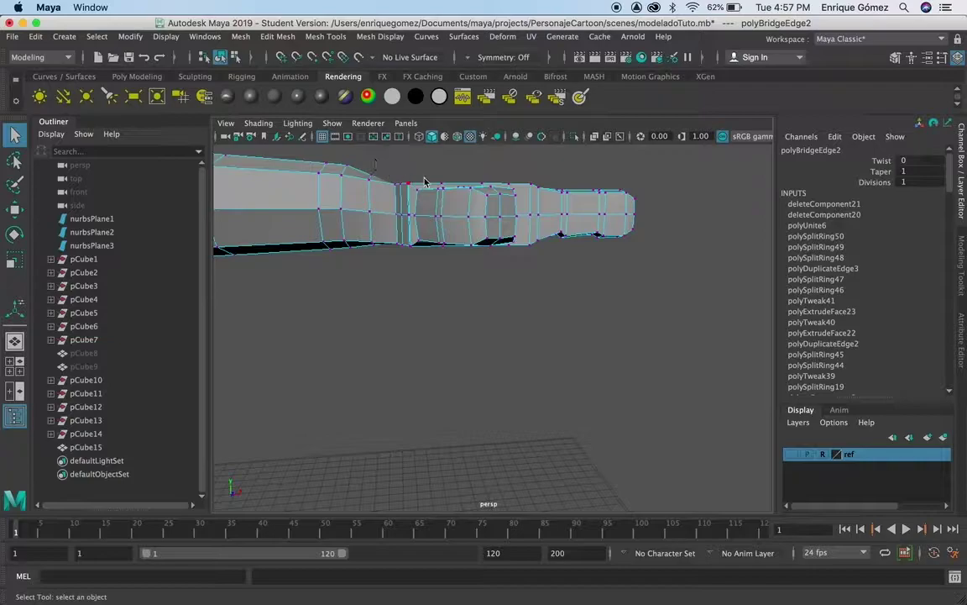
key("space")
key("space")
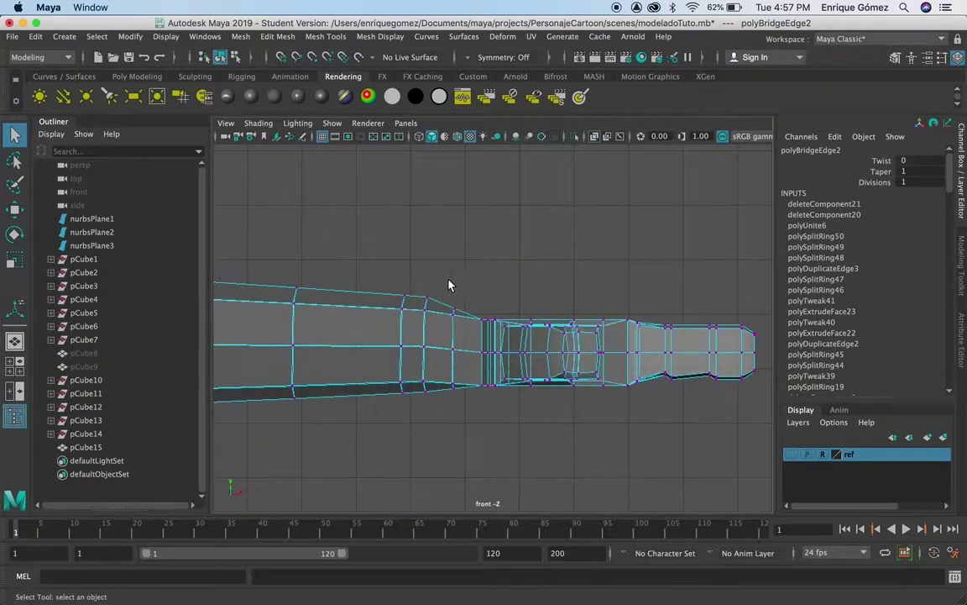
left_click_drag(446, 285, 762, 431)
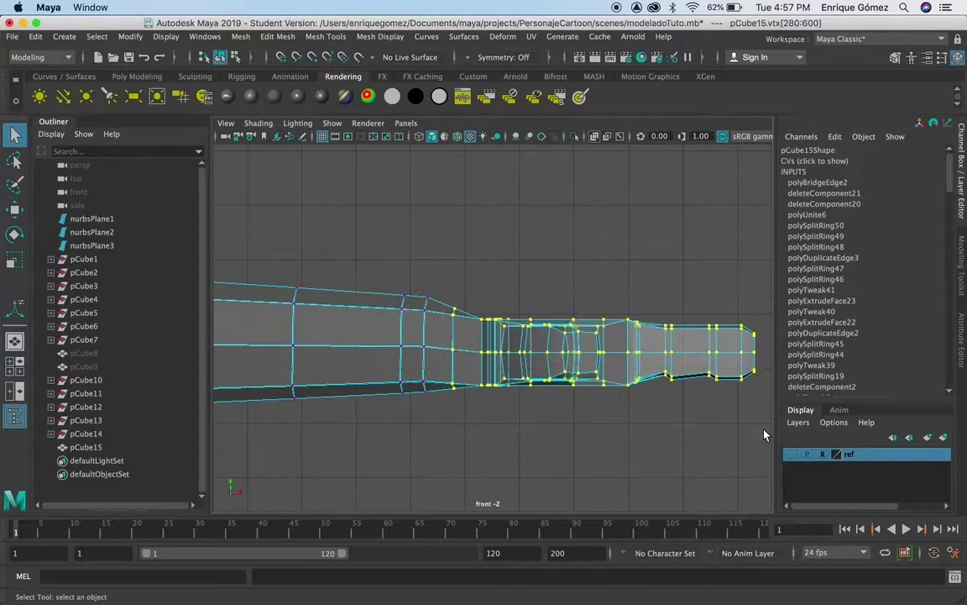
left_click(14, 208)
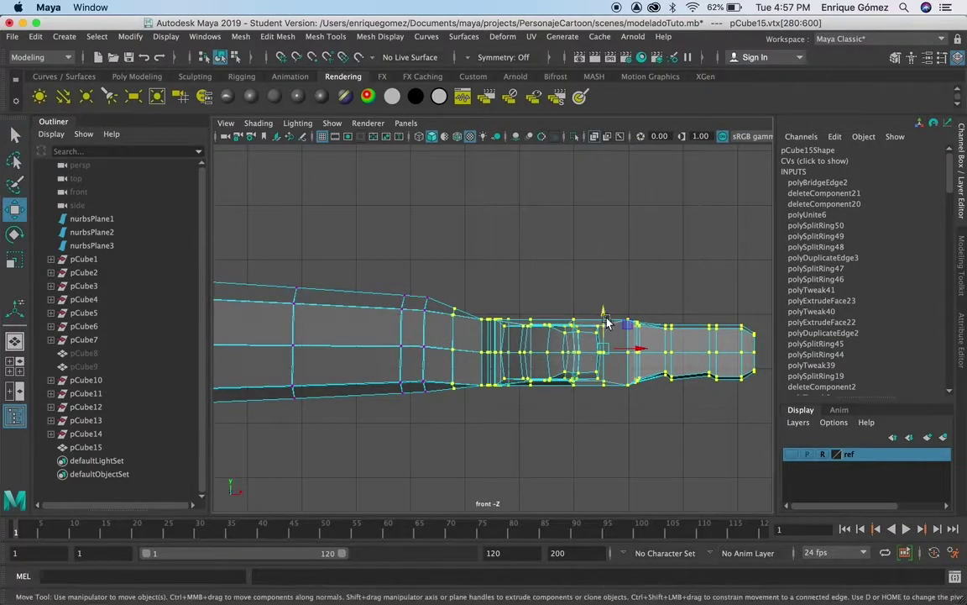
left_click_drag(605, 315, 608, 316)
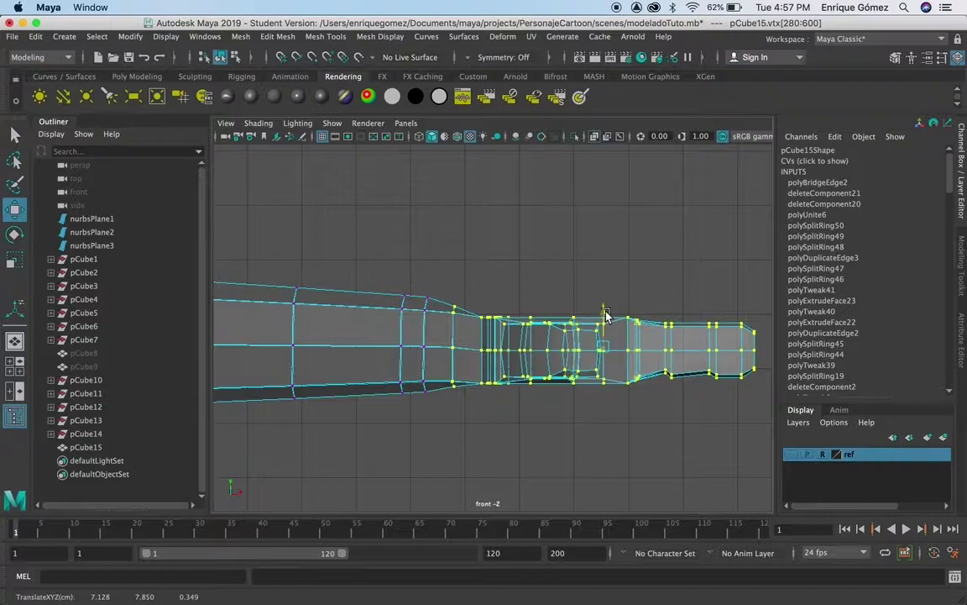
left_click_drag(640, 347, 636, 350)
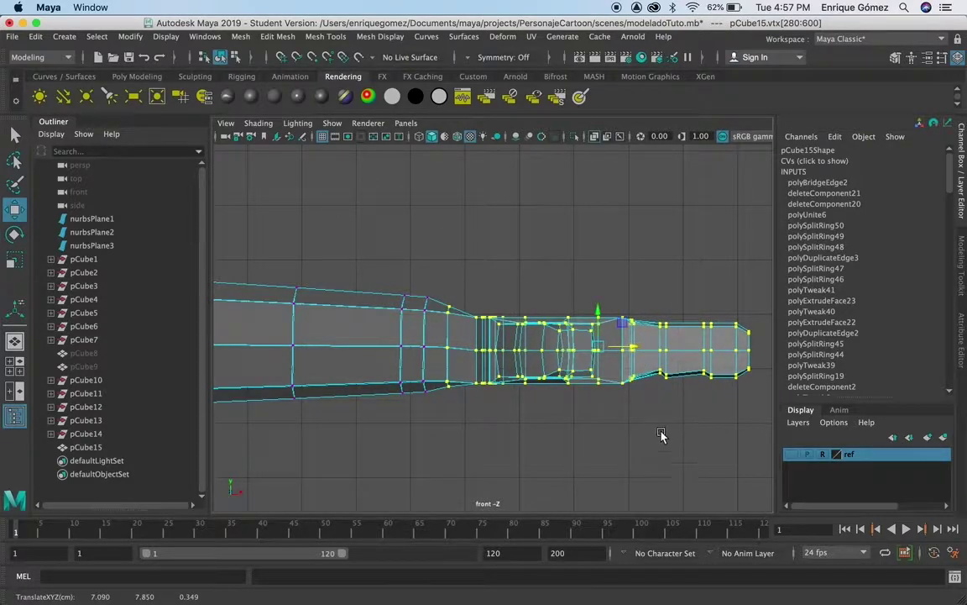
left_click(14, 135)
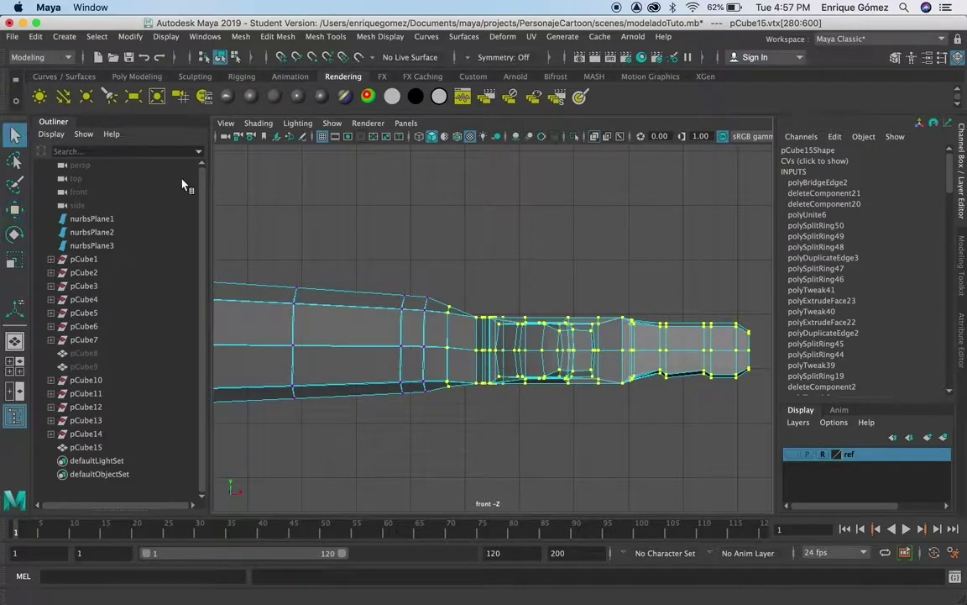
right_click(462, 221)
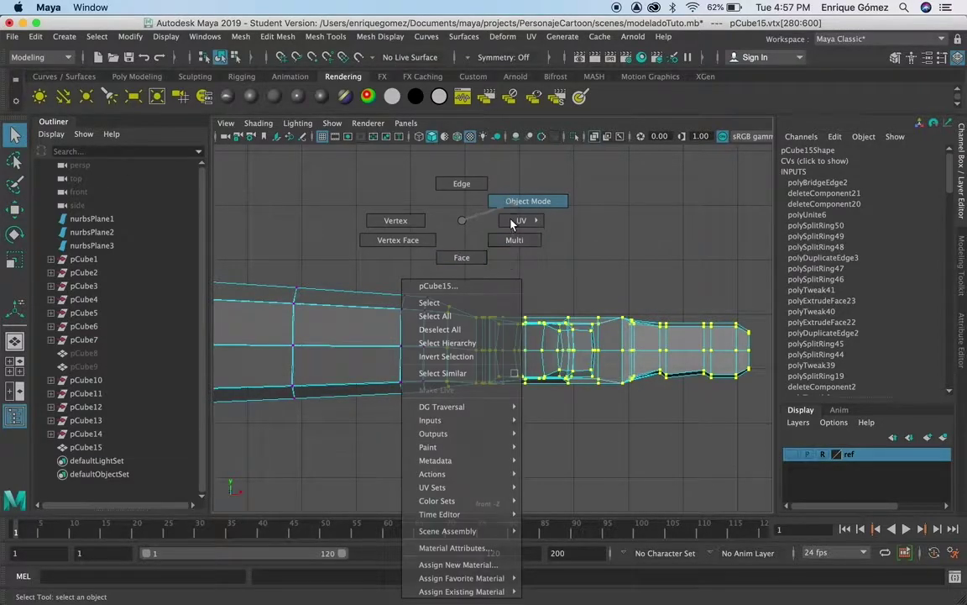
Return pCube15 to object mode, frame it, turn on smooth preview (3), and orbit the maximized perspective view.
left_click(511, 201)
key("f")
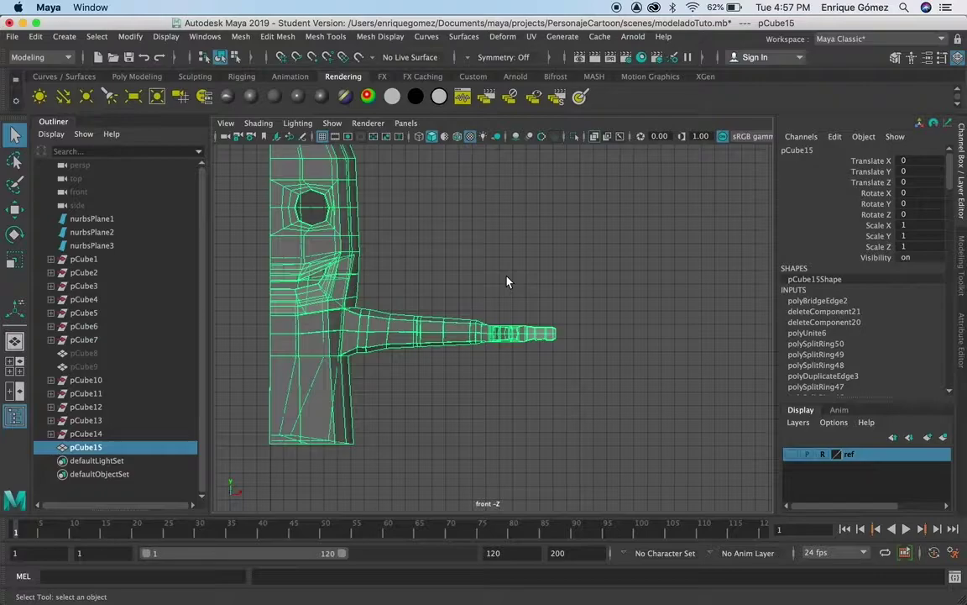
key("3")
key("space")
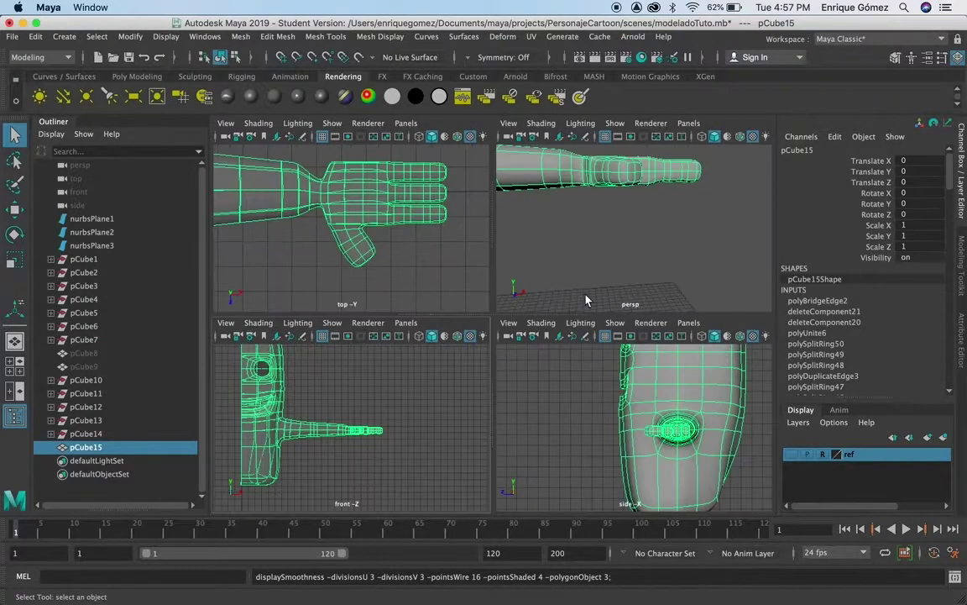
key("space")
mouse_move(504, 330)
left_mouse_down("alt")
mouse_move(498, 386)
mouse_move(413, 385)
mouse_move(538, 374)
mouse_move(529, 405)
mouse_move(477, 443)
mouse_move(446, 445)
left_mouse_up("alt")
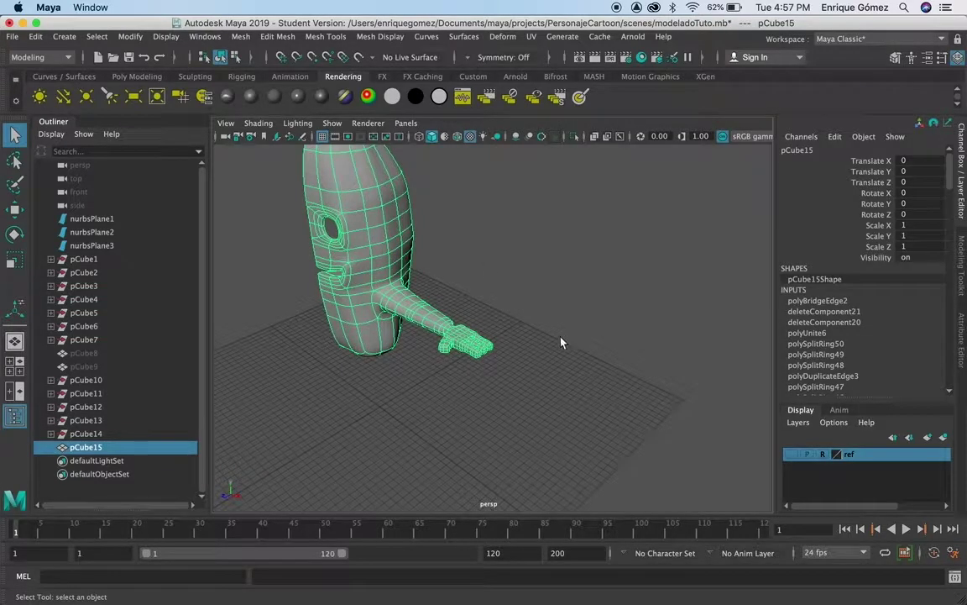
middle_click_drag(560, 345, 557, 347, "alt")
mouse_move(558, 347)
left_mouse_down("alt")
mouse_move(444, 332)
mouse_move(457, 333)
mouse_move(456, 359)
mouse_move(445, 362)
mouse_move(487, 371)
left_mouse_up("alt")
left_click_drag(425, 371, 542, 370, "alt")
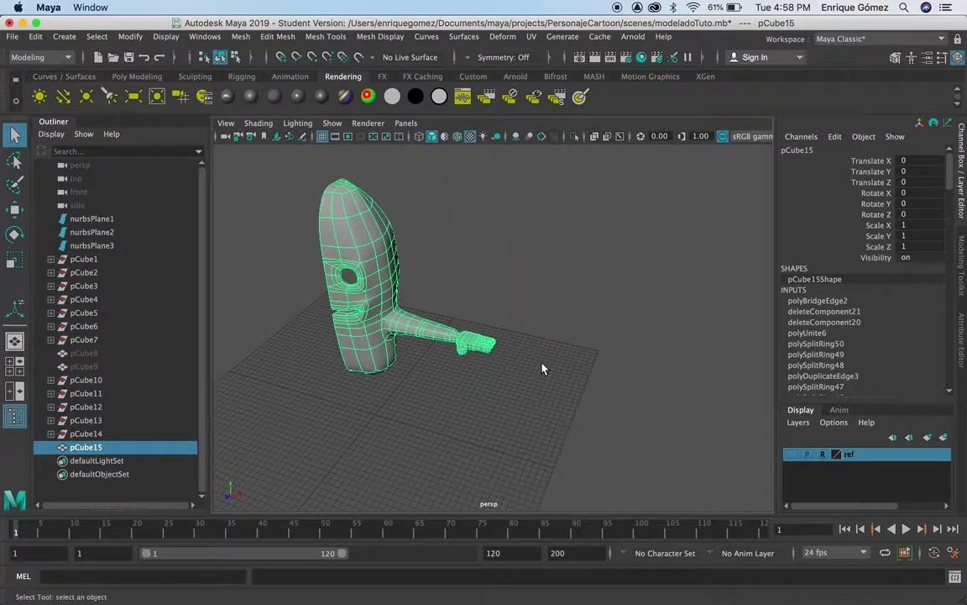